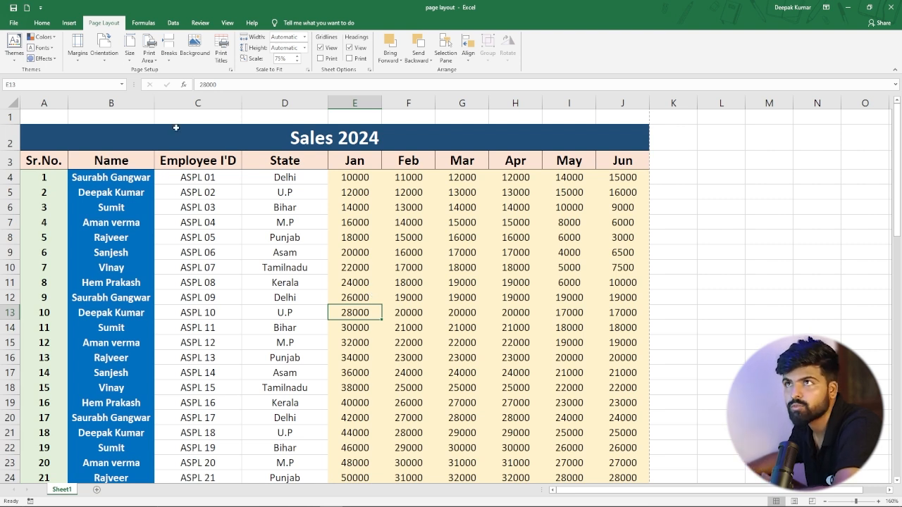
left_click(41, 23)
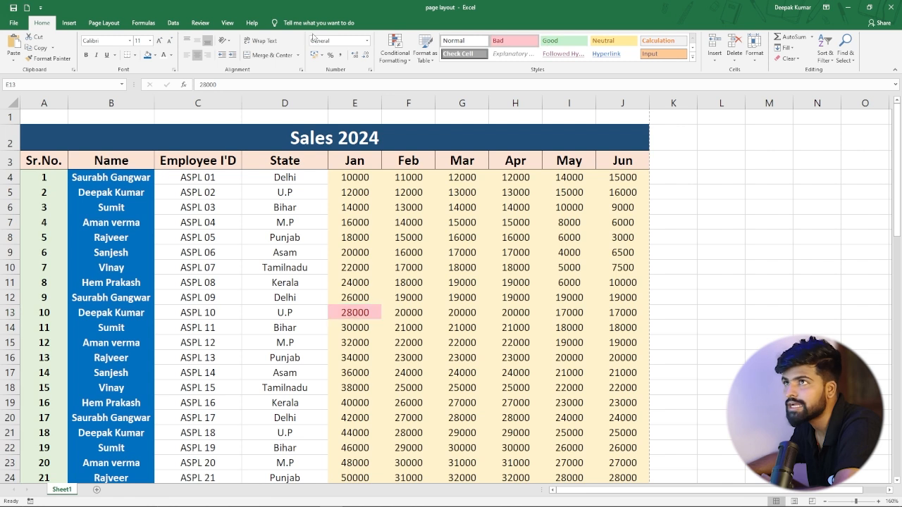
left_click(69, 23)
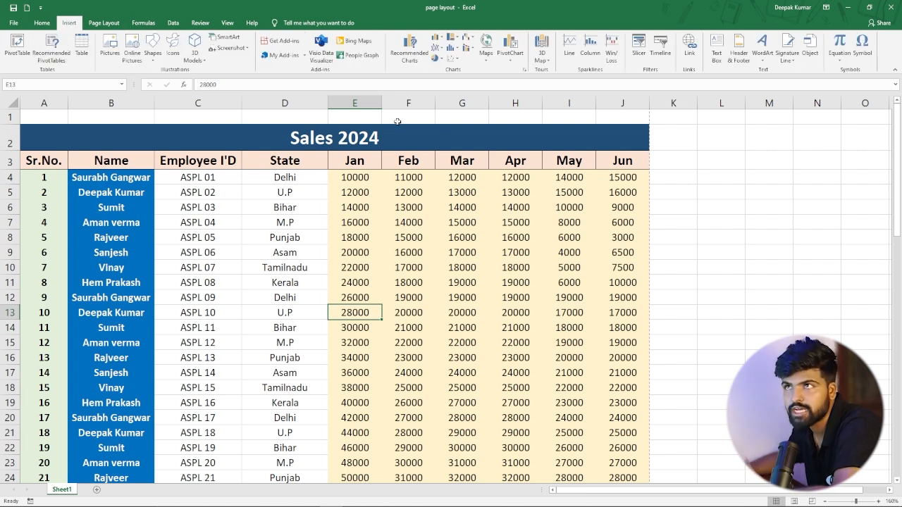
left_click(103, 22)
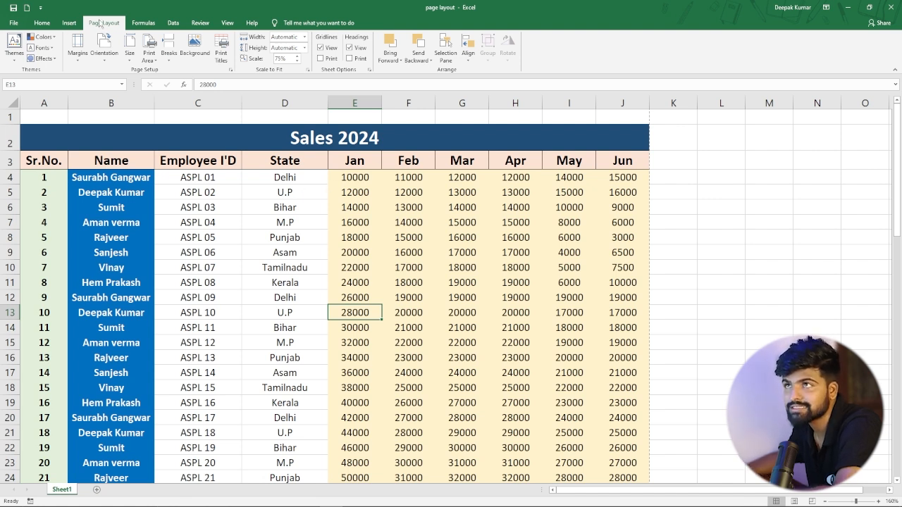
left_click(395, 226)
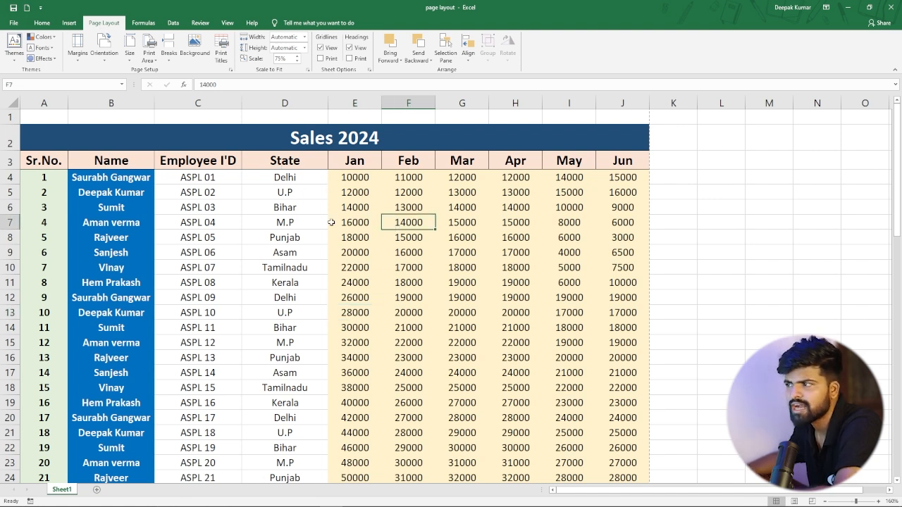
scroll(331, 222, "down", 4)
scroll(354, 213, "up", 4)
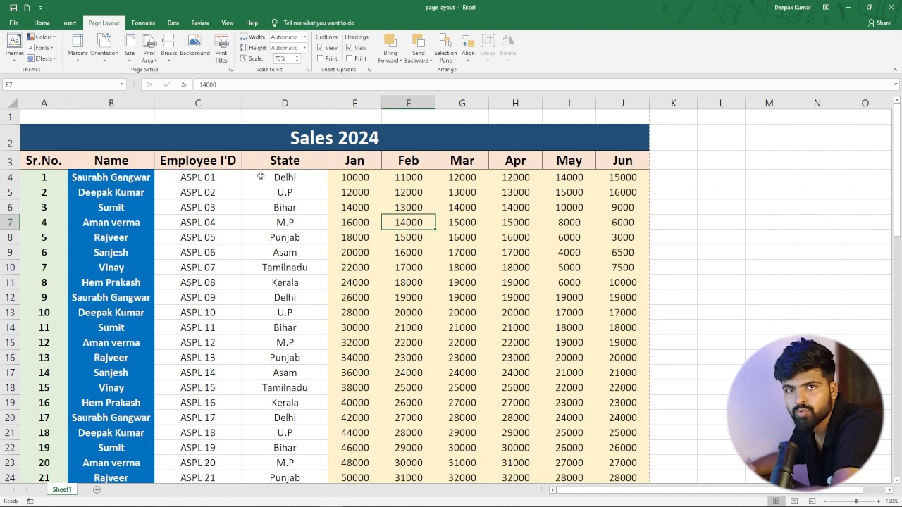
Look through the available workbook themes, theme colors, theme fonts and theme effects without applying any of them.
left_click(15, 60)
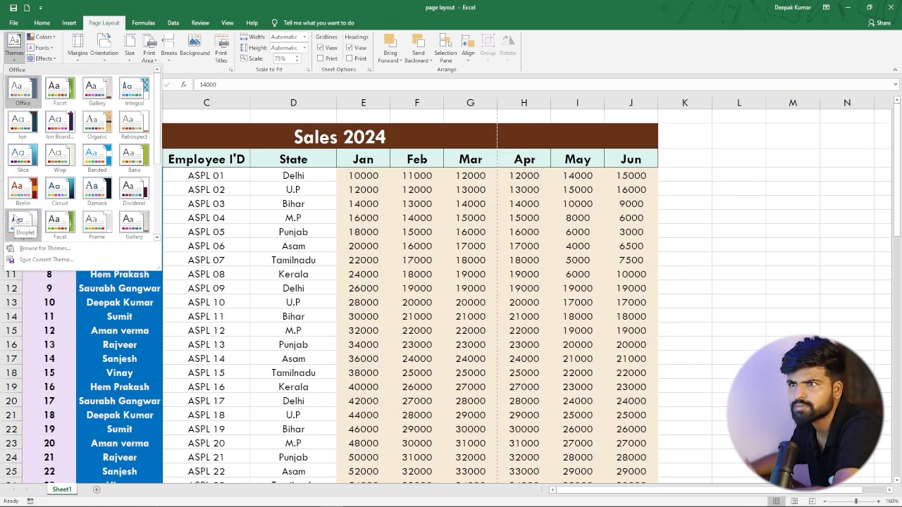
left_click(211, 207)
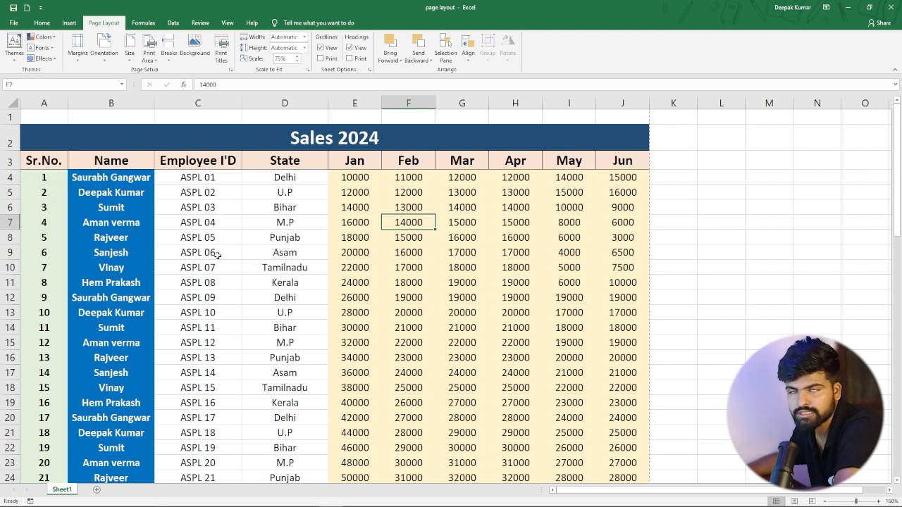
left_click(44, 37)
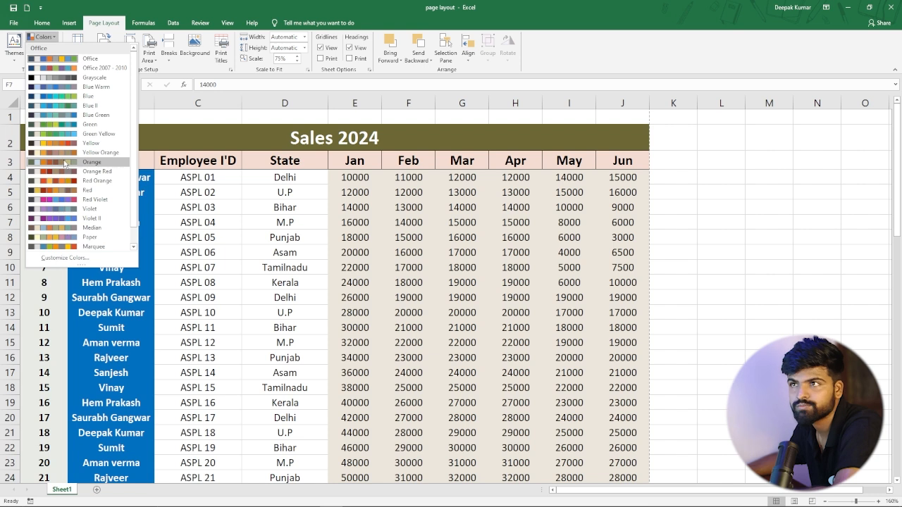
left_click(186, 191)
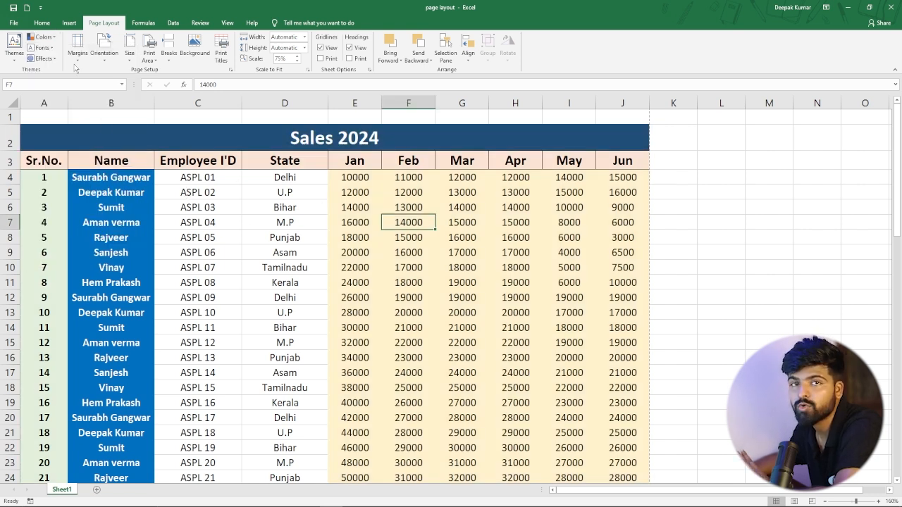
left_click(43, 48)
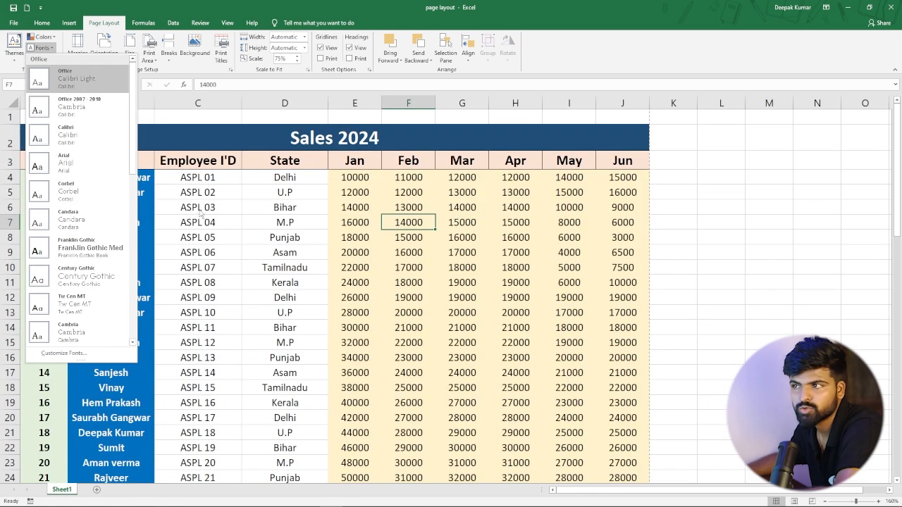
left_click(148, 180)
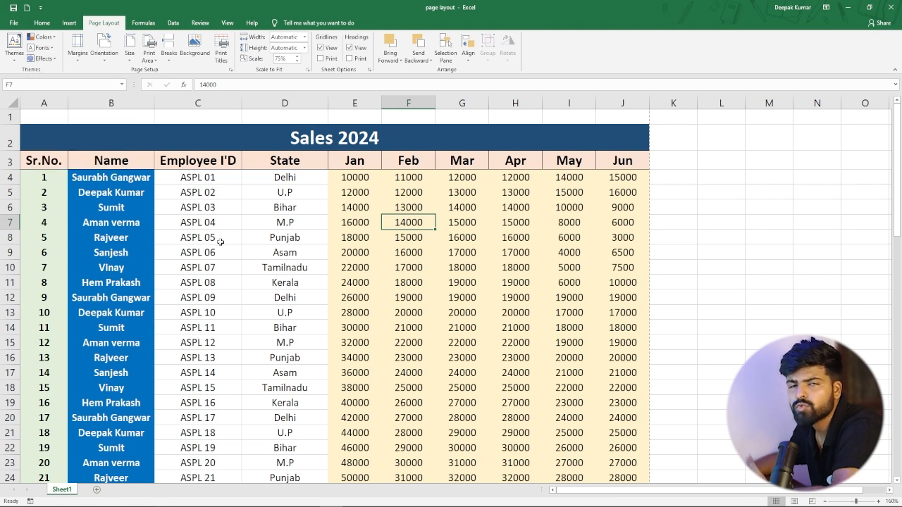
left_click(52, 59)
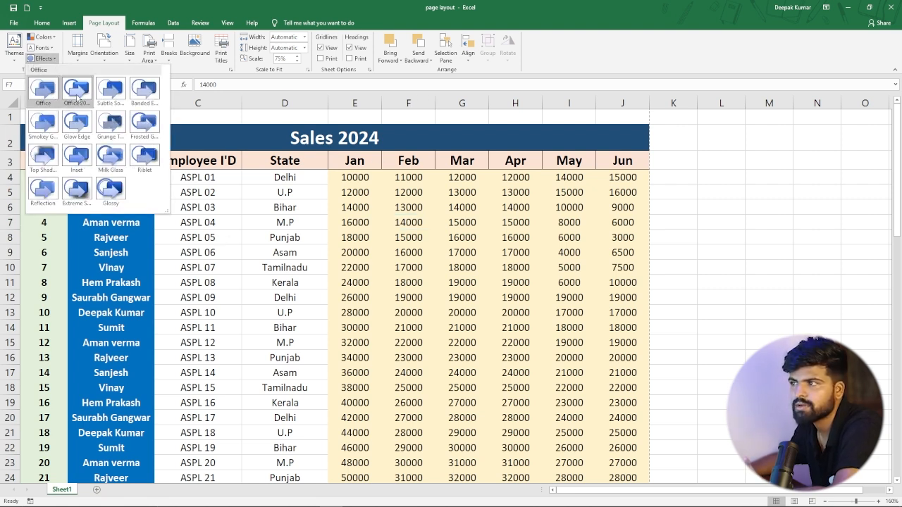
left_click(122, 100)
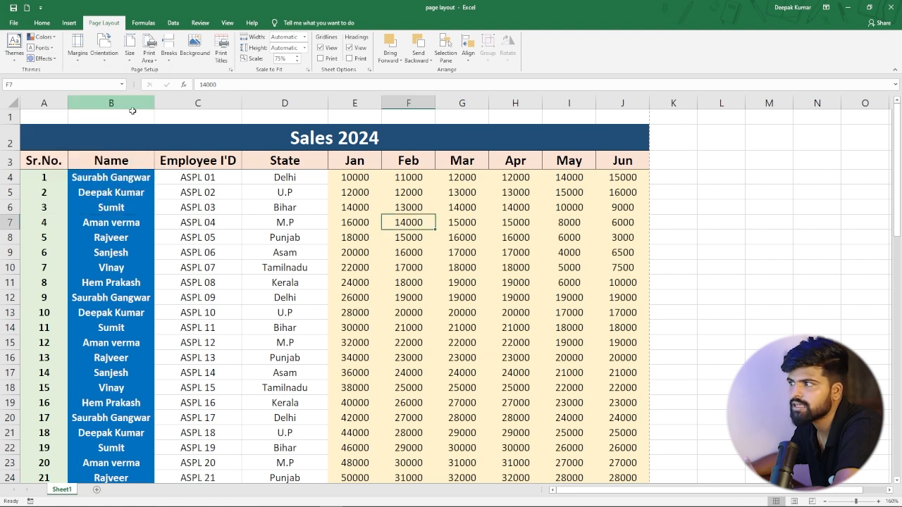
Check how the sales sheet fits on the page in print preview, and return to the worksheet.
left_click(352, 220)
left_click(65, 162)
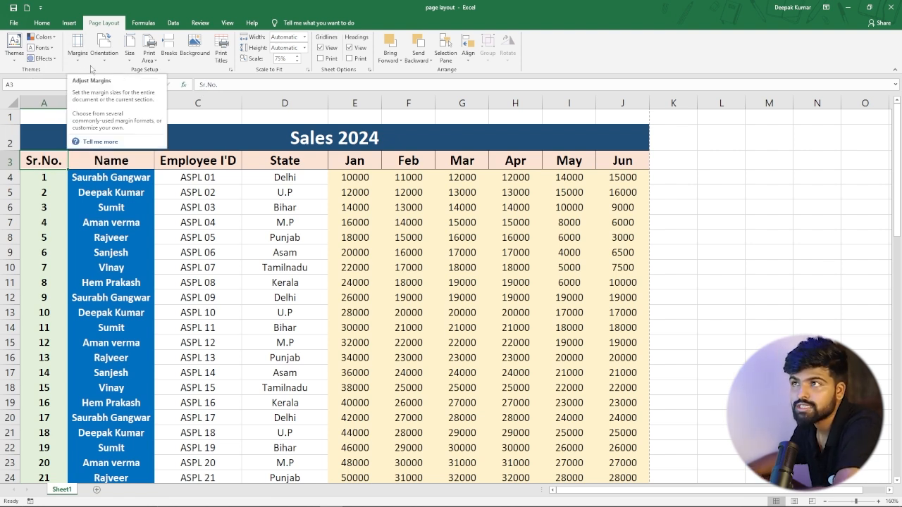
left_click(217, 240)
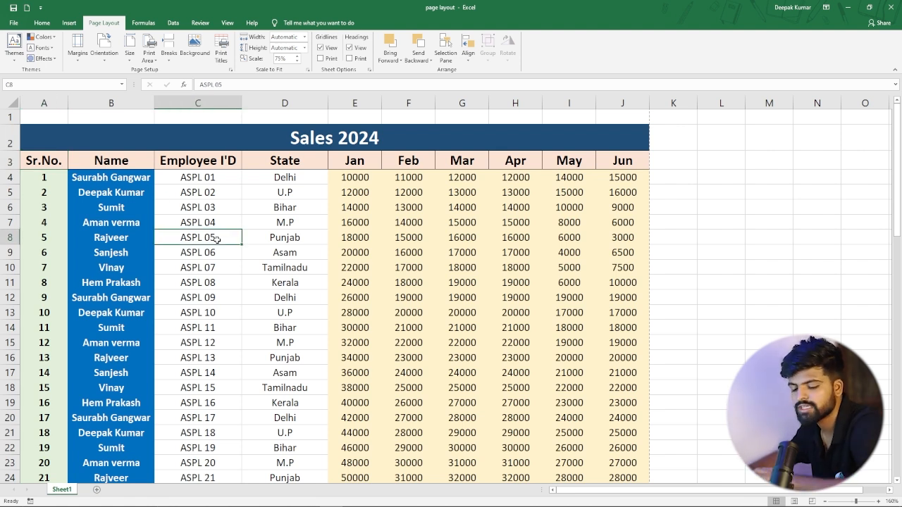
left_click(13, 23)
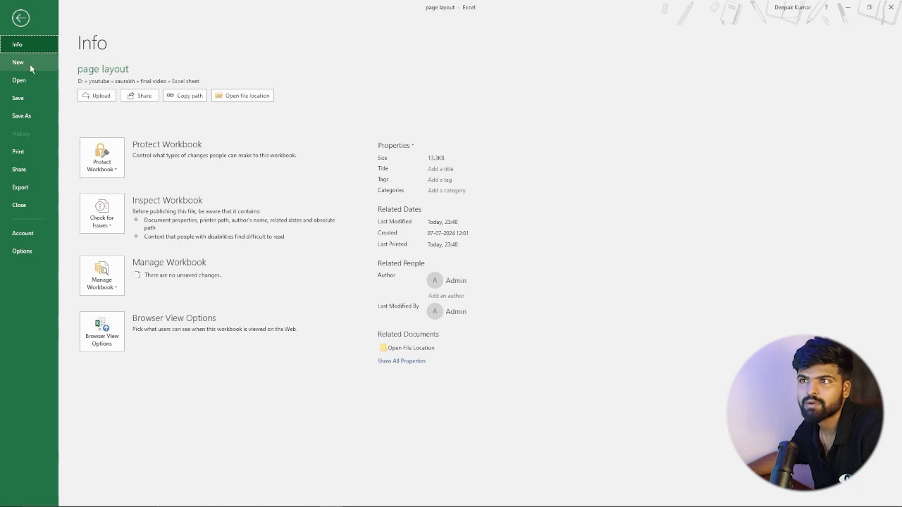
left_click(29, 157)
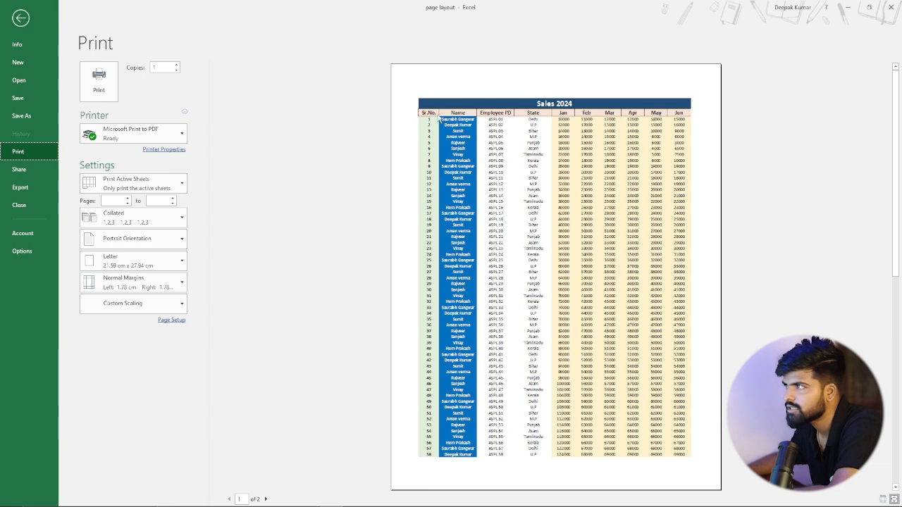
left_click(28, 18)
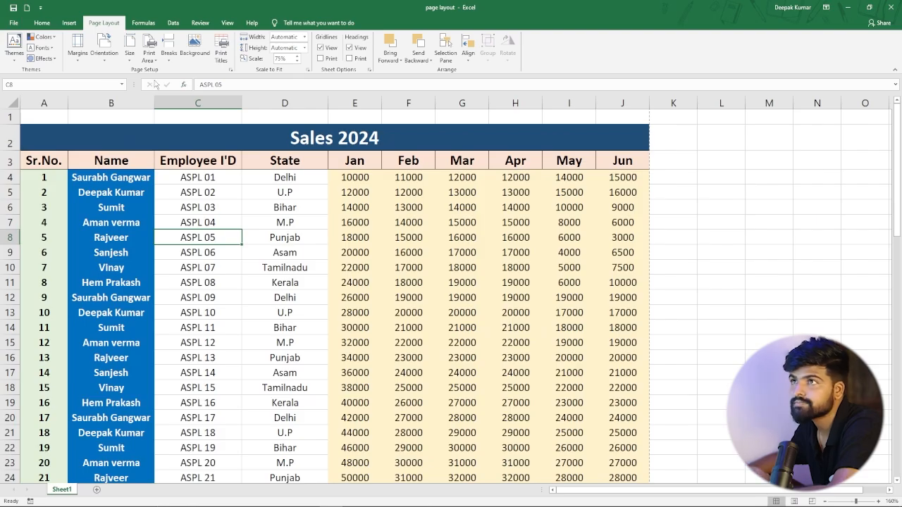
Apply the Wide margin preset to the sales sheet.
left_click(77, 61)
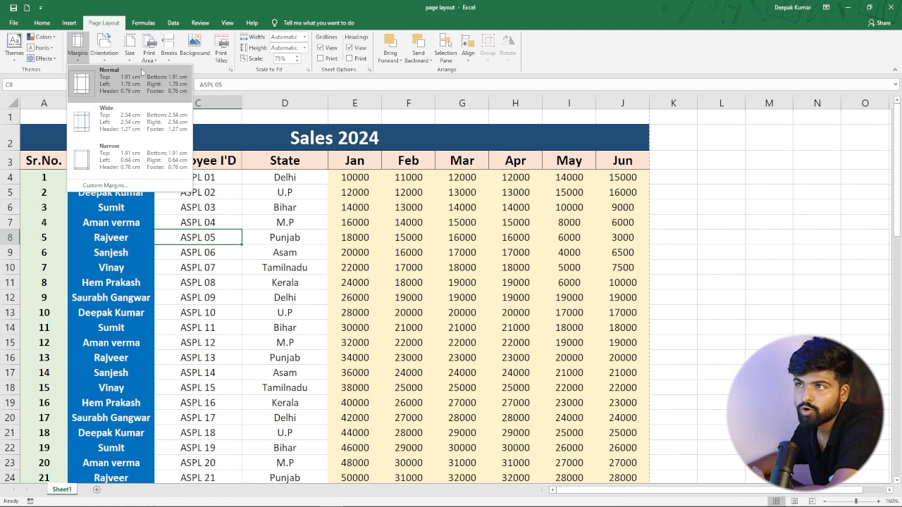
left_click(102, 120)
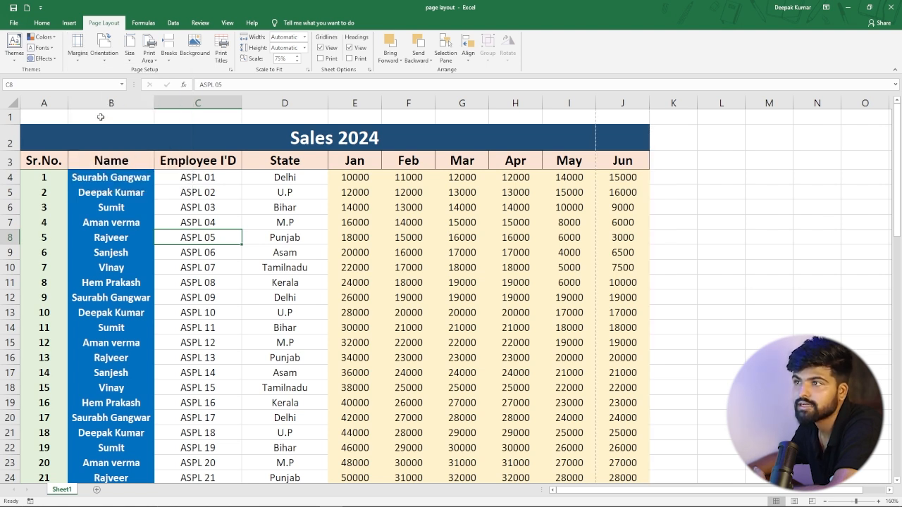
left_click(318, 226)
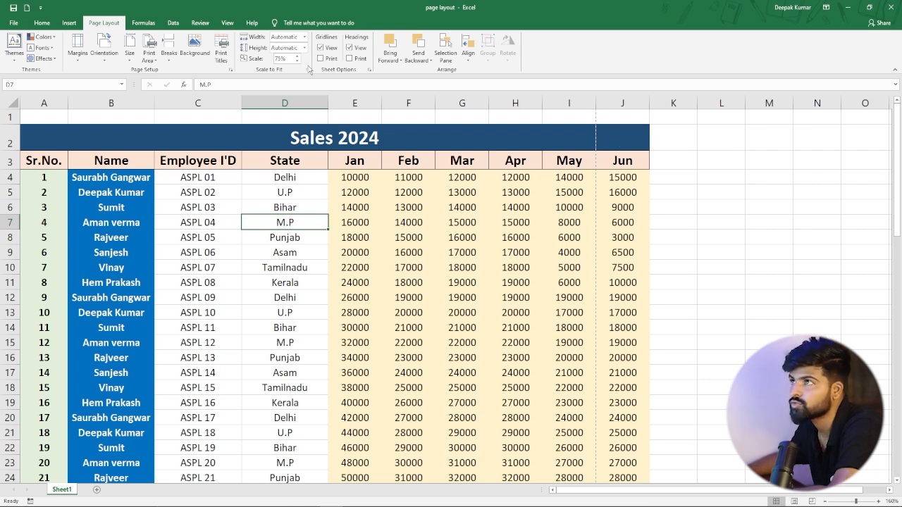
Hide the worksheet gridlines so that the page-break lines stand out.
left_click(226, 23)
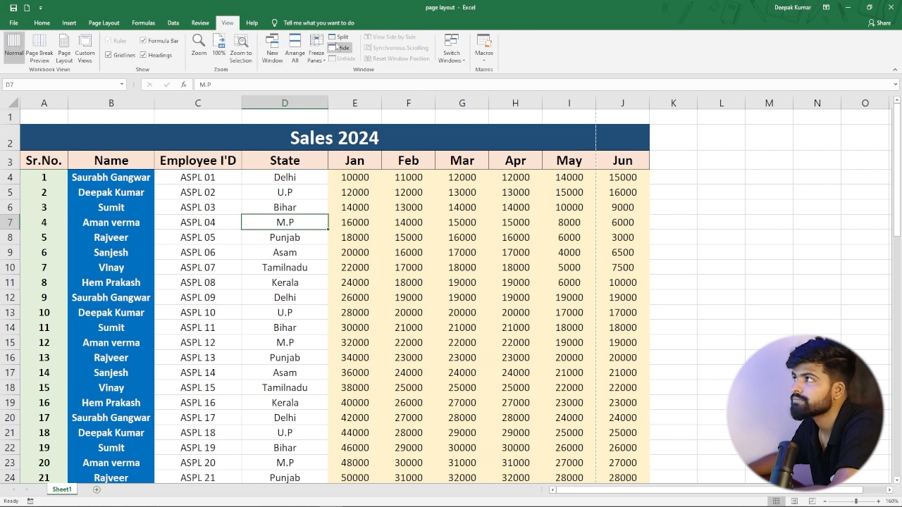
left_click(103, 22)
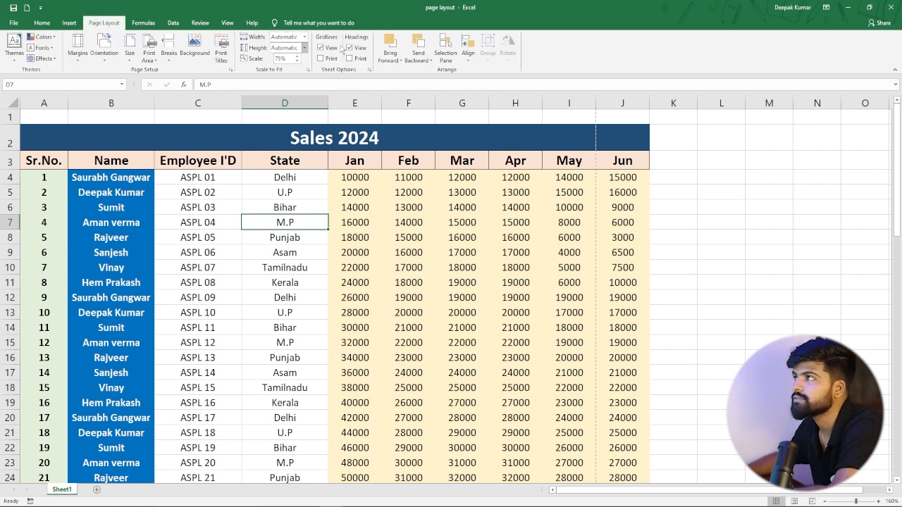
left_click(319, 48)
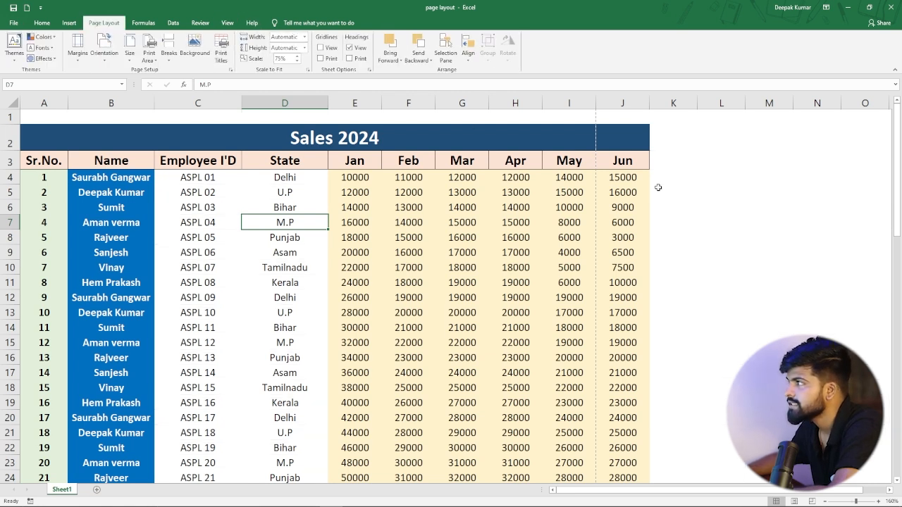
Examine where the vertical and horizontal page-break lines divide the sales table, down to its last row.
scroll(599, 137, "down", 1)
scroll(598, 208, "down", 20)
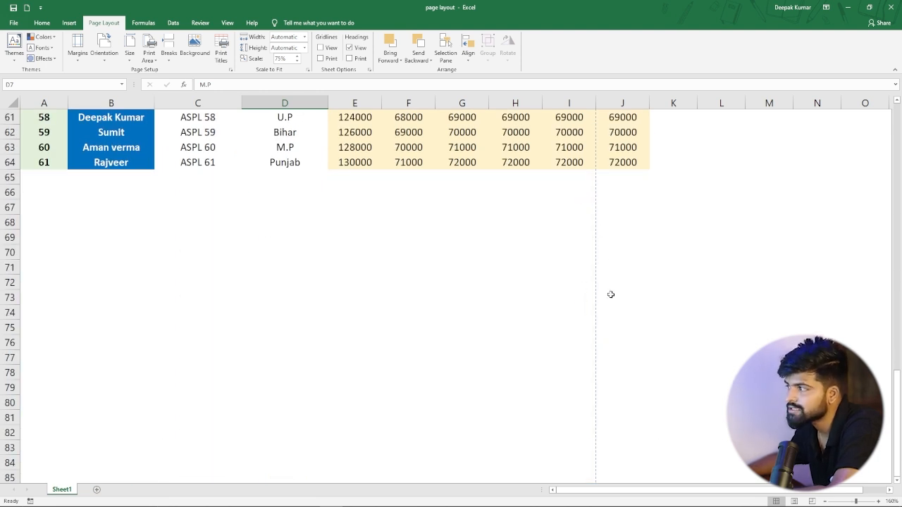
scroll(596, 336, "up", 4)
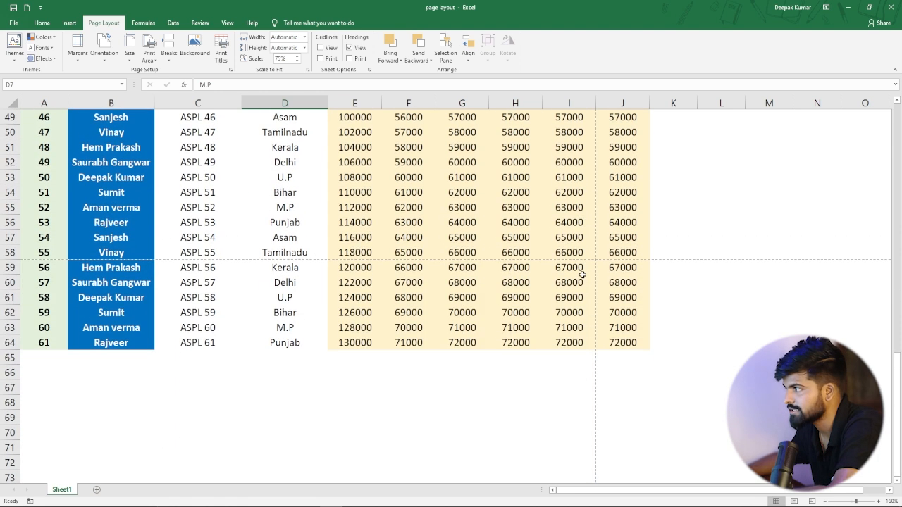
scroll(598, 268, "up", 12)
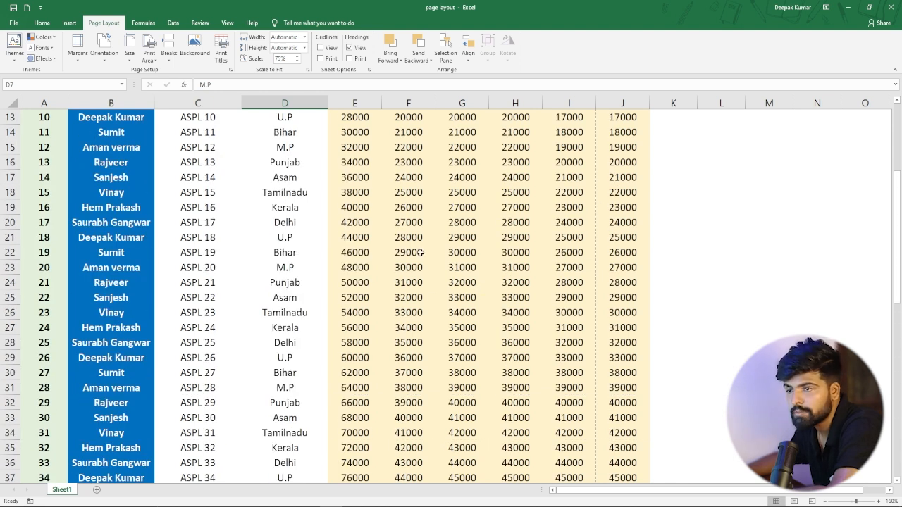
scroll(406, 289, "up", 4)
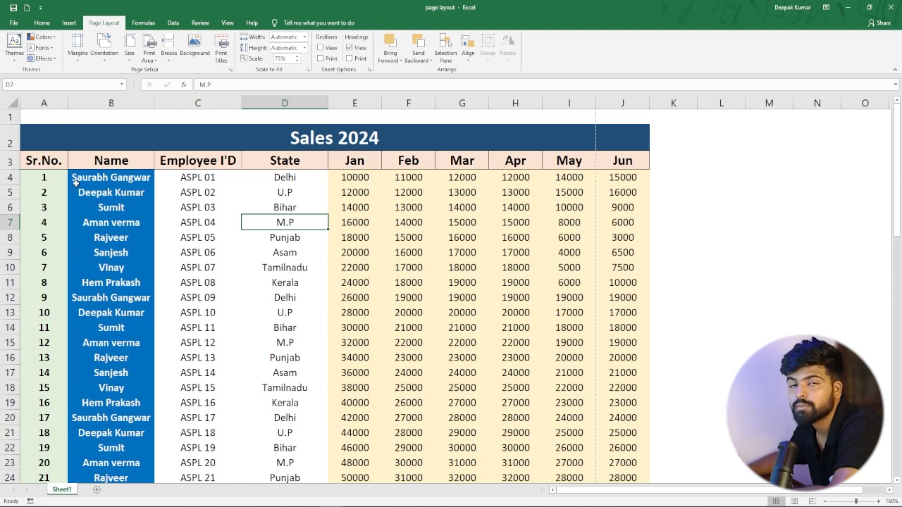
scroll(582, 260, "down", 9)
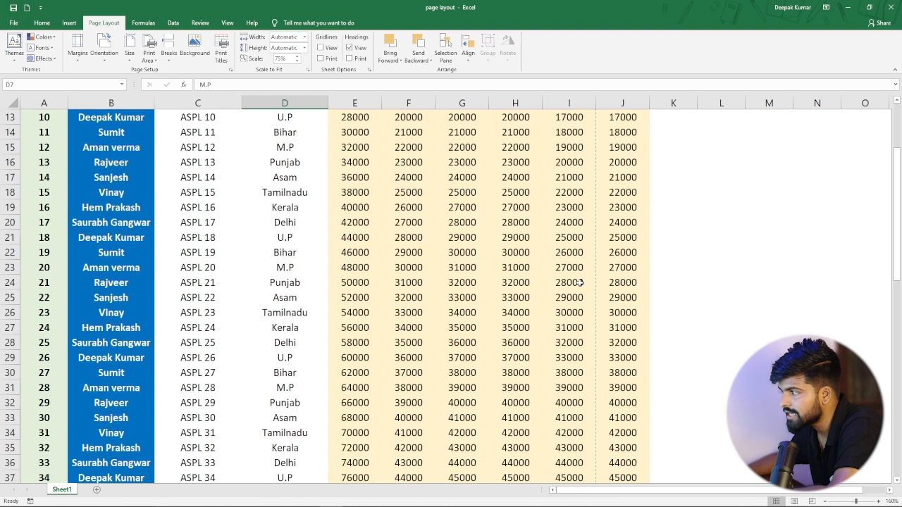
scroll(584, 270, "down", 5)
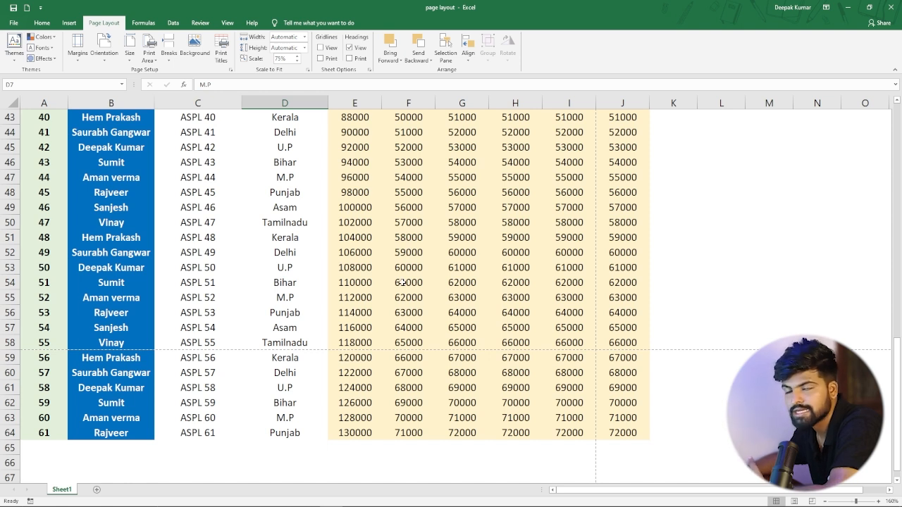
scroll(437, 271, "up", 14)
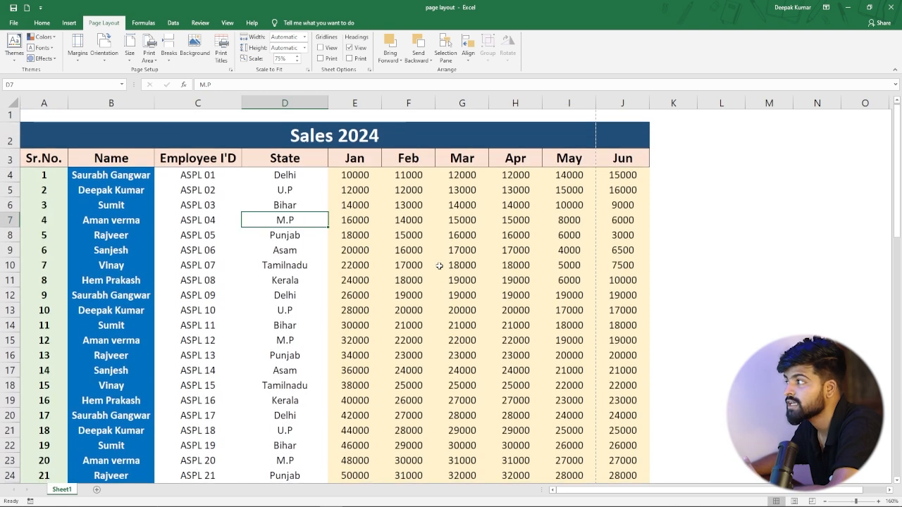
Switch the page margins to the Normal preset for comparison, and set them back to Wide.
left_click(77, 60)
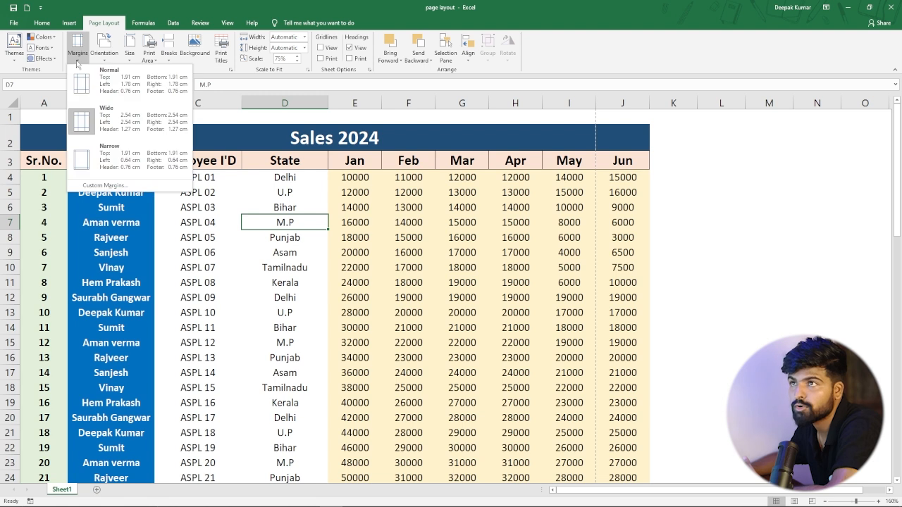
left_click(78, 81)
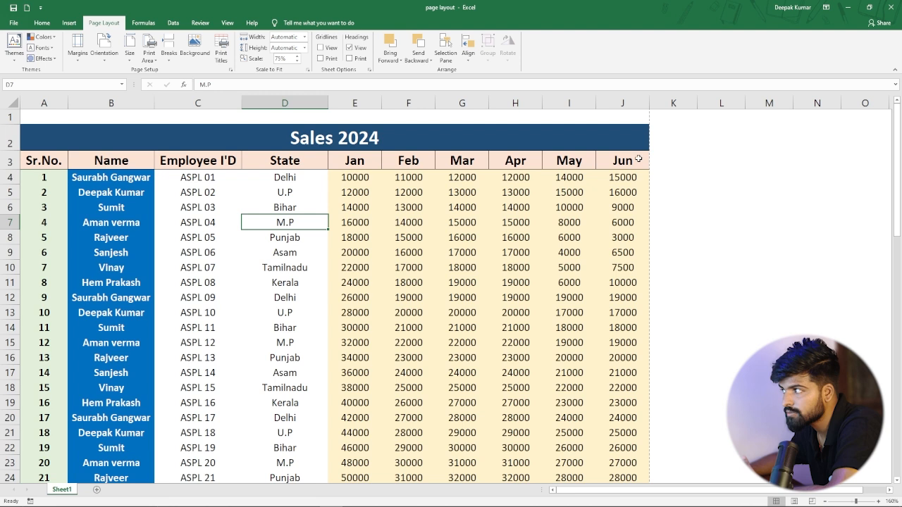
left_click(79, 55)
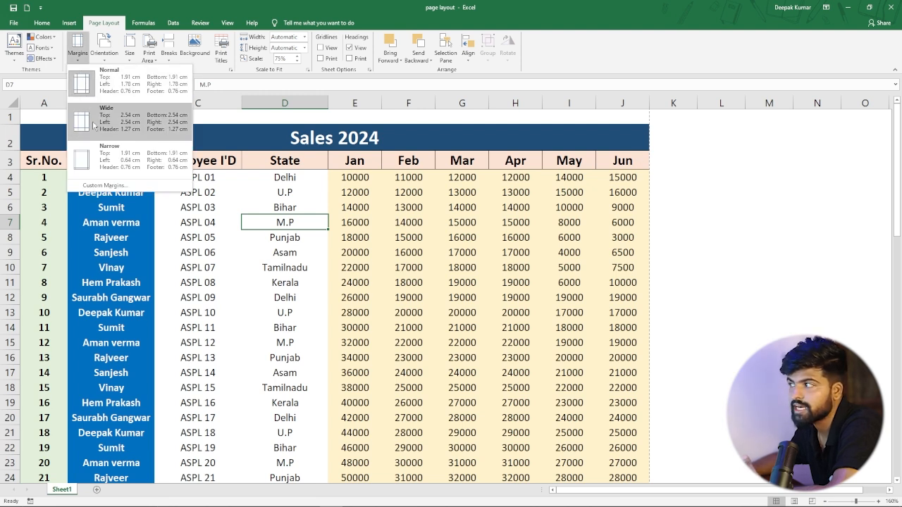
left_click(92, 122)
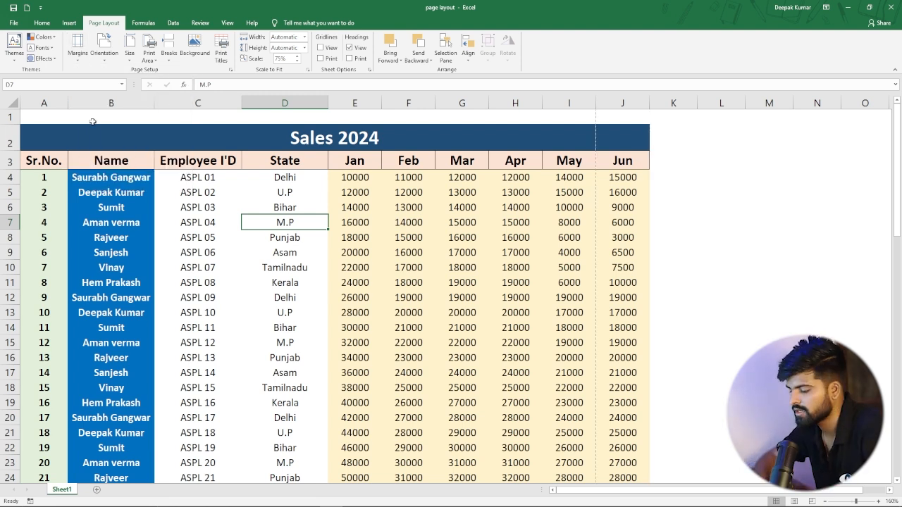
Preview the sales sheet's printout with Wide margins, and switch the page margins to the Narrow preset.
key("ctrl+p")
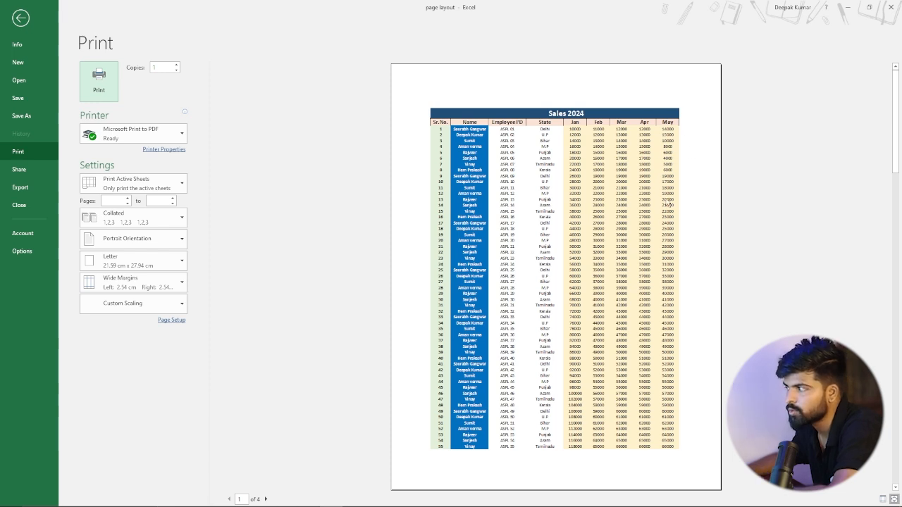
left_click(20, 18)
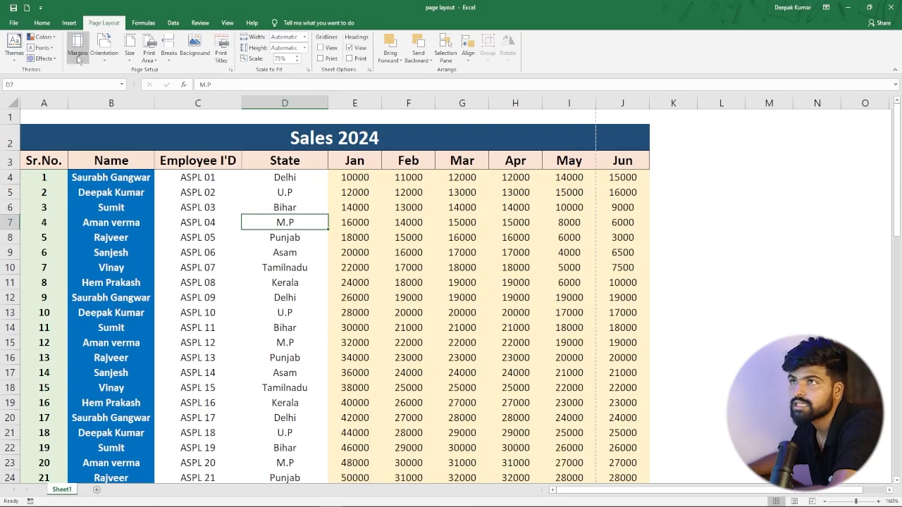
left_click(79, 51)
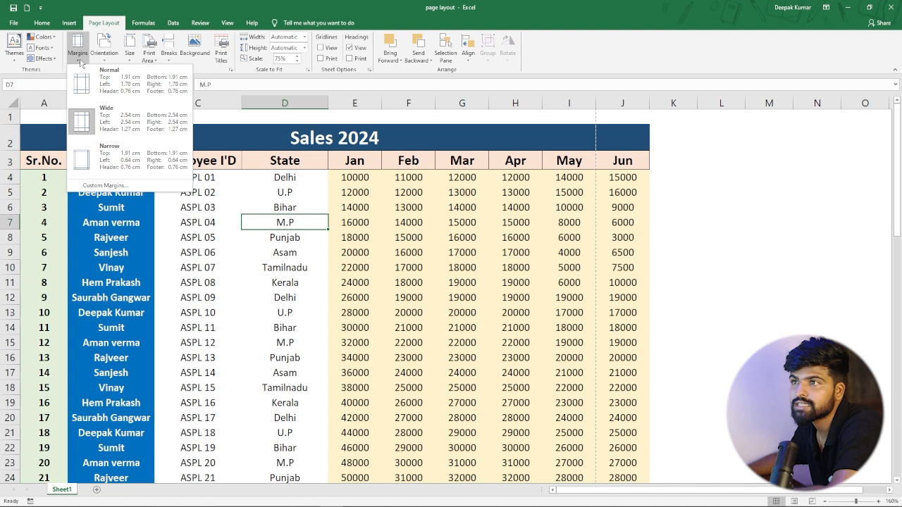
left_click(126, 157)
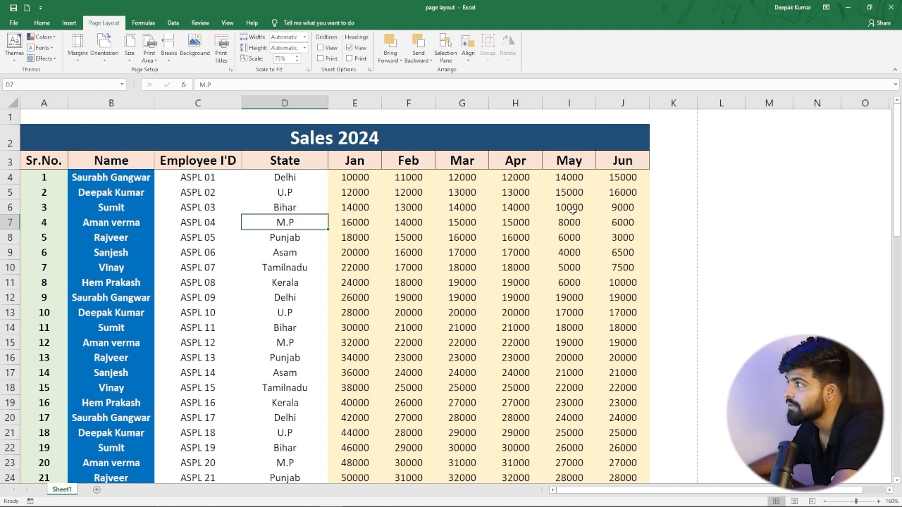
Add the column heading "july" in cell K3, next to the Jun heading.
left_click(666, 160)
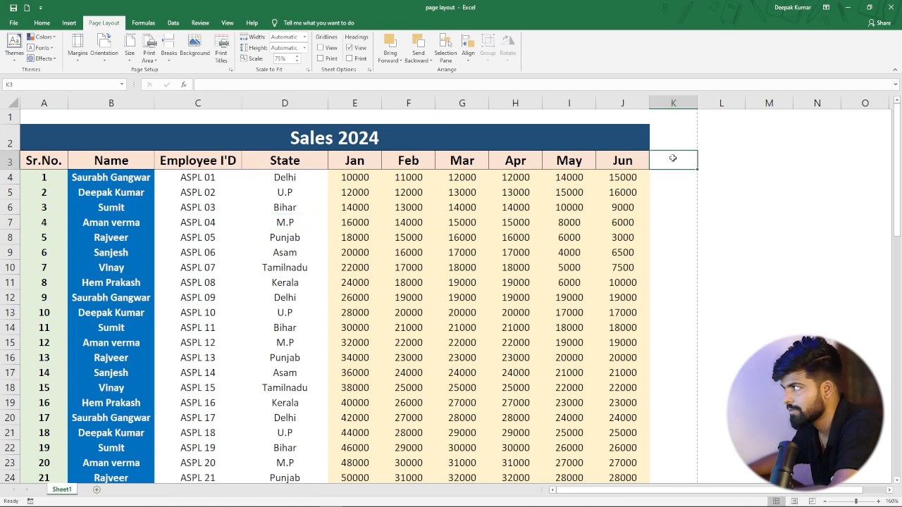
type("sau")
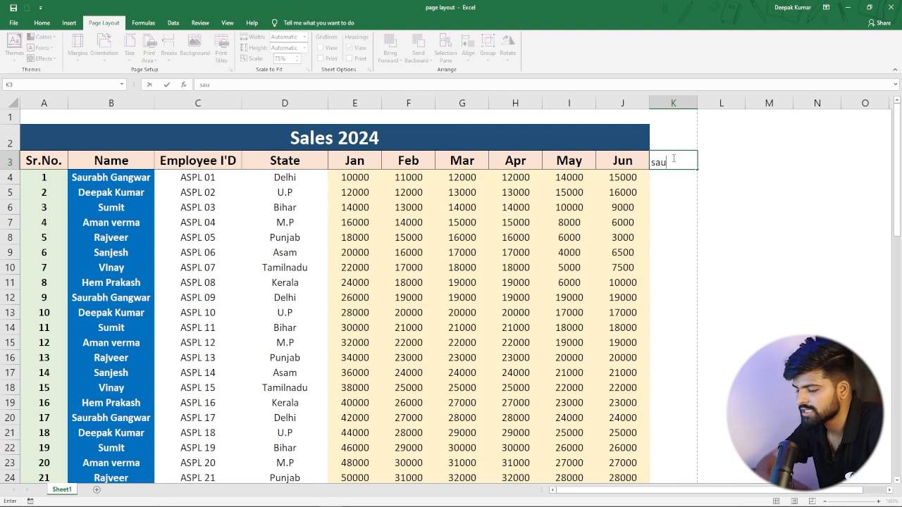
key("BackSpace")
key("BackSpace")
key("BackSpace")
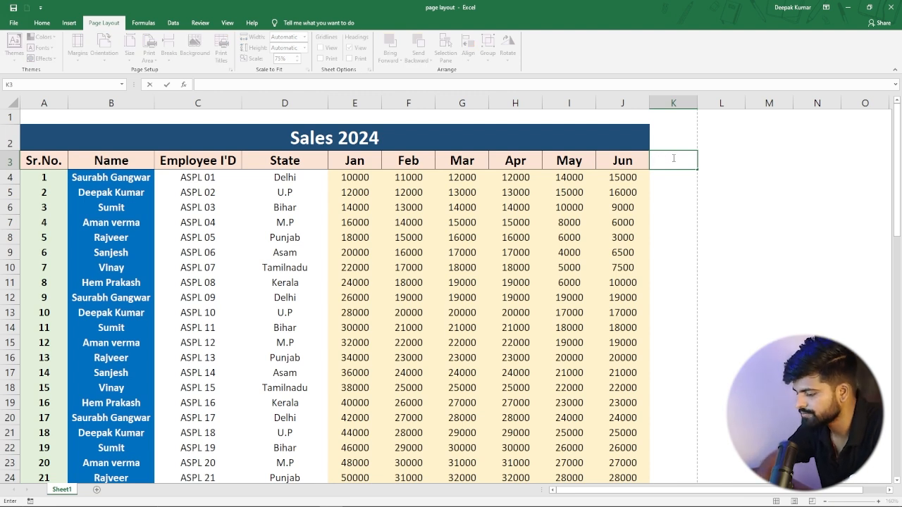
type("july")
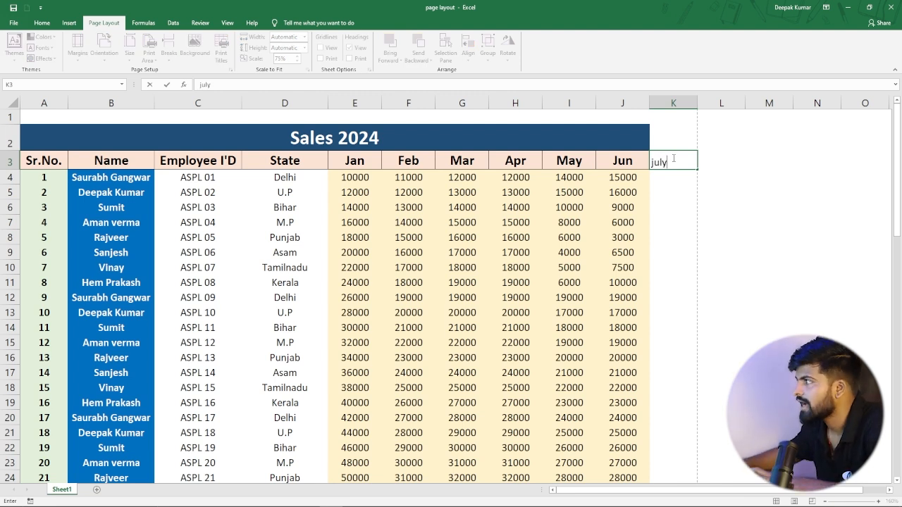
left_click(674, 223)
left_click(679, 164)
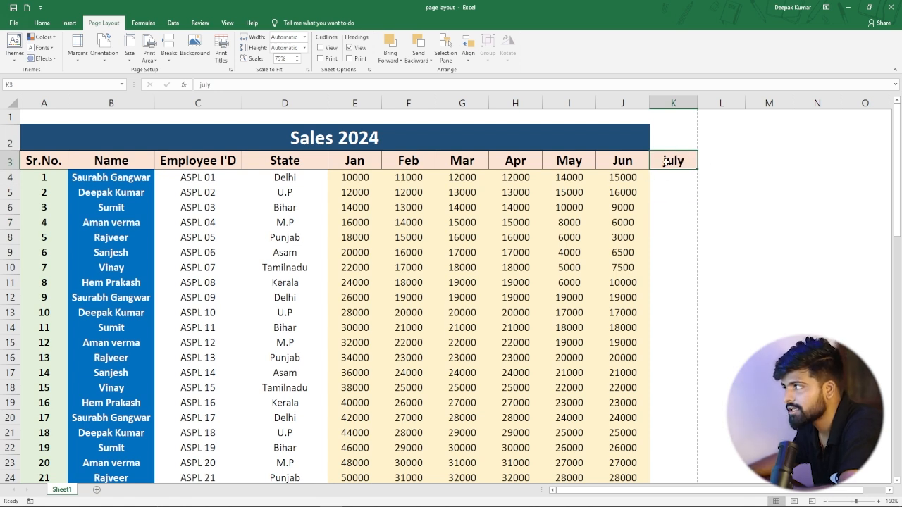
Review how the sales table, including the july heading, is spread over the print pages with Narrow margins.
key("ctrl+p")
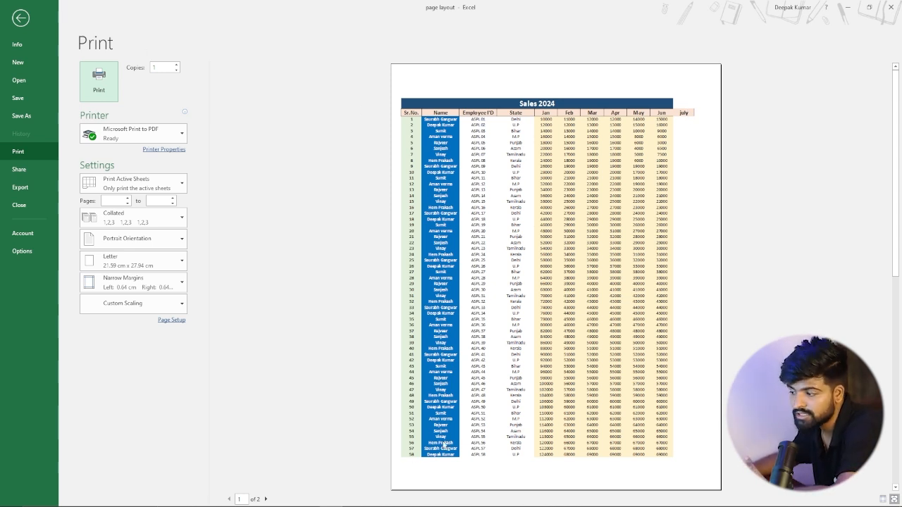
scroll(514, 359, "down", 1)
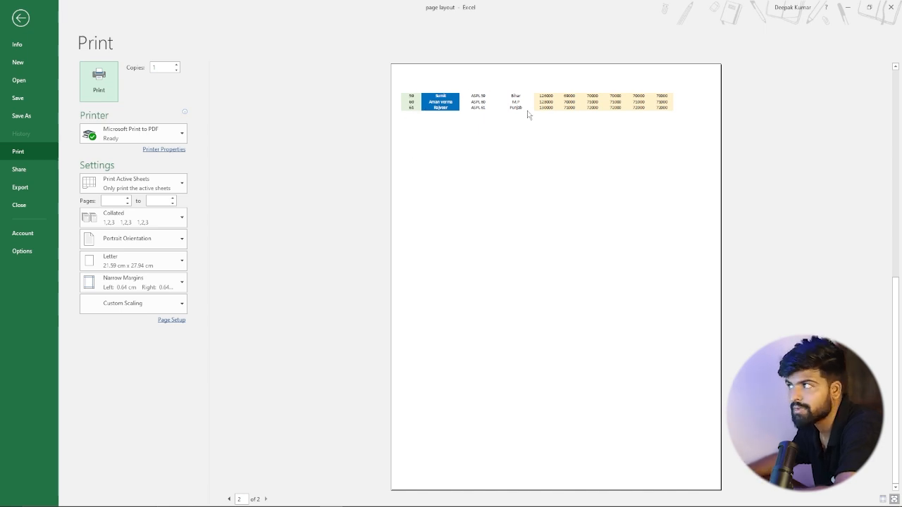
left_click(21, 18)
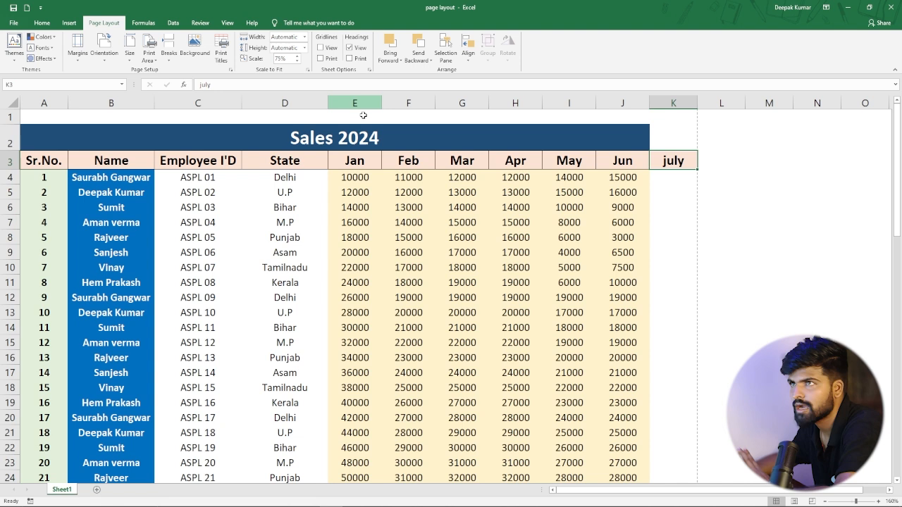
Set a custom top page margin of 3.9 cm and check its effect in the print preview.
left_click(77, 48)
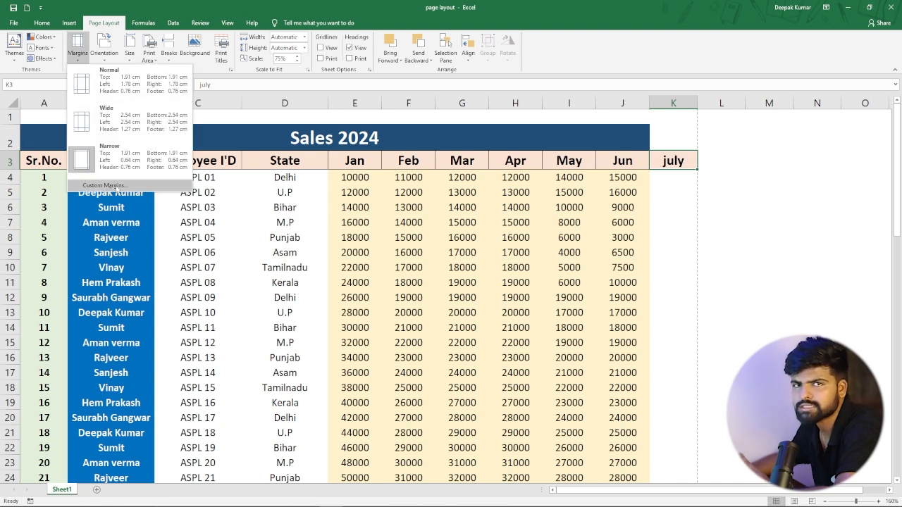
left_click(116, 186)
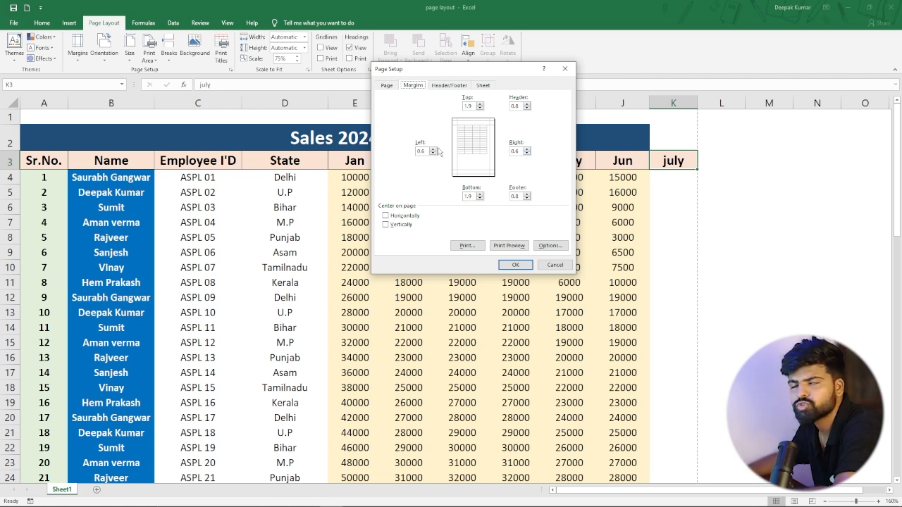
left_click(479, 108)
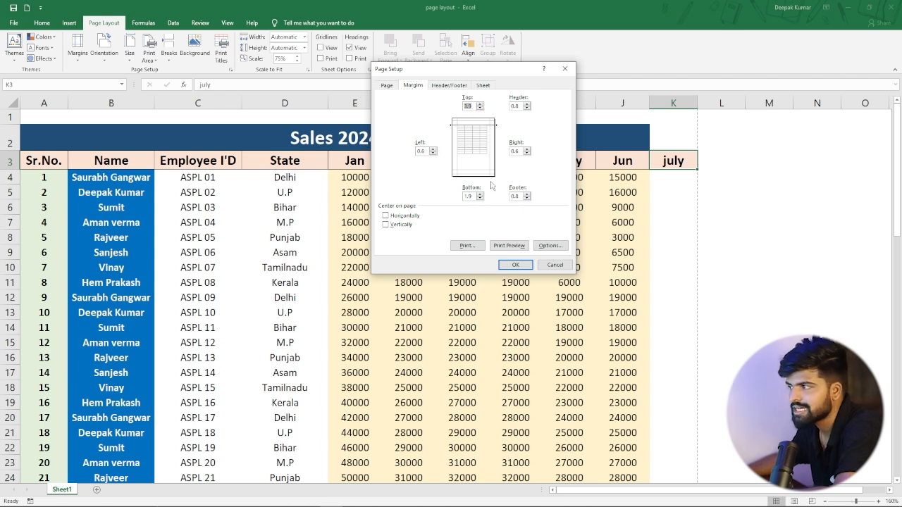
left_click(513, 265)
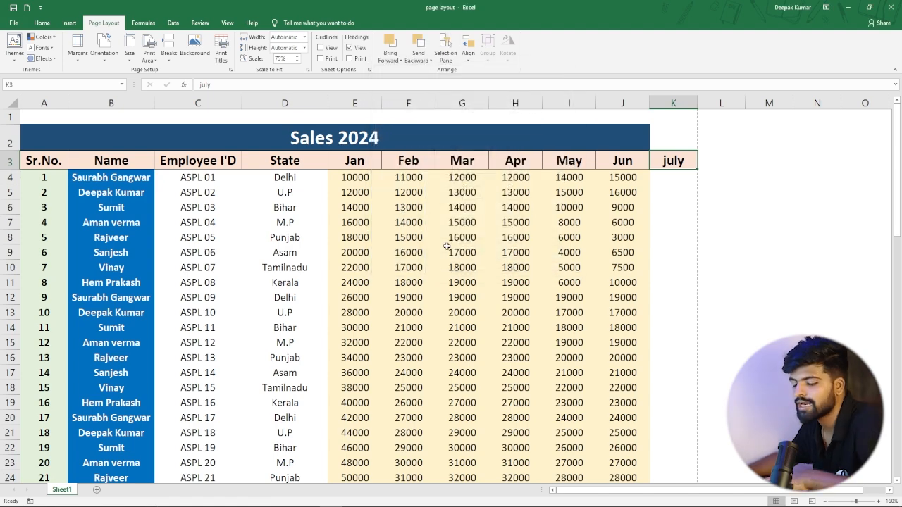
key("ctrl+p")
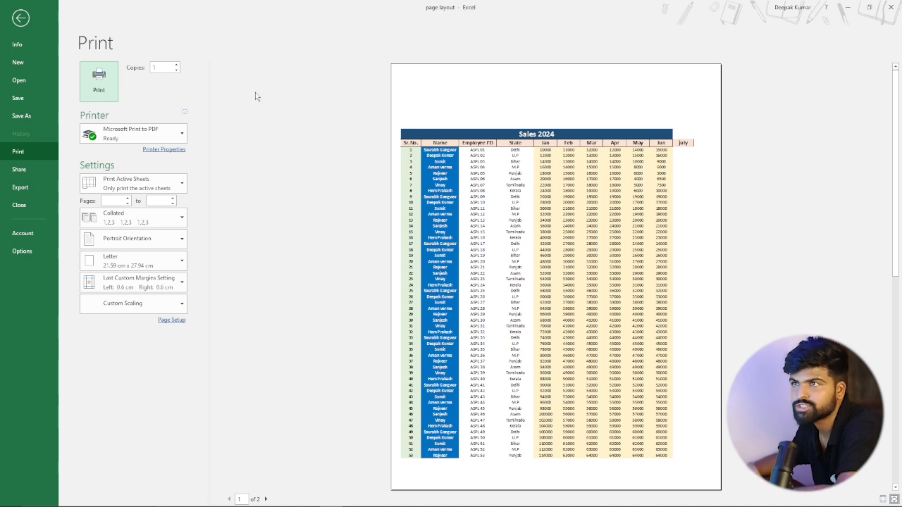
left_click(21, 22)
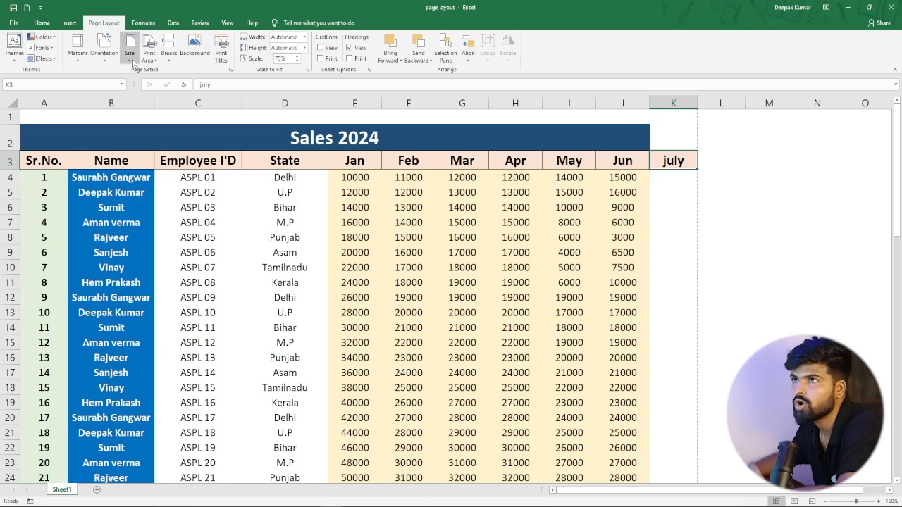
Set the custom page margins to 1.9 cm at the top and 0.8 cm for the header.
left_click(81, 56)
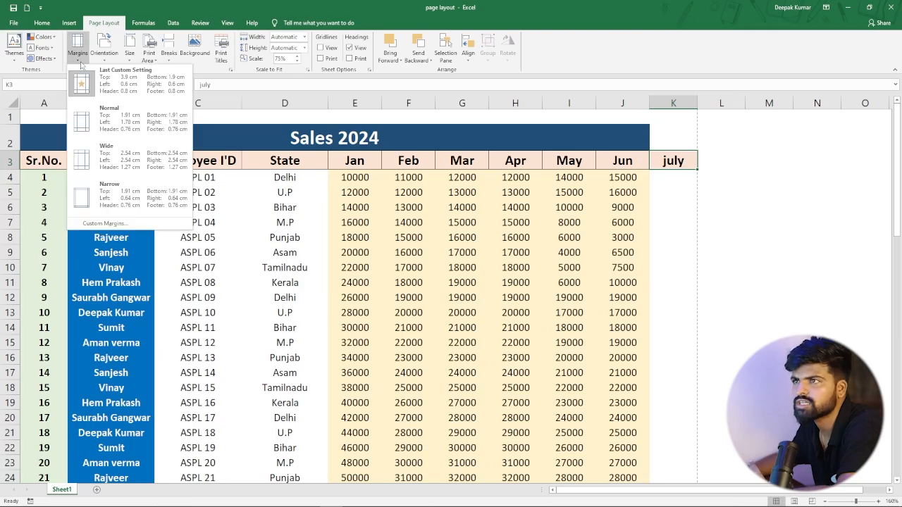
left_click(105, 224)
left_click(467, 106)
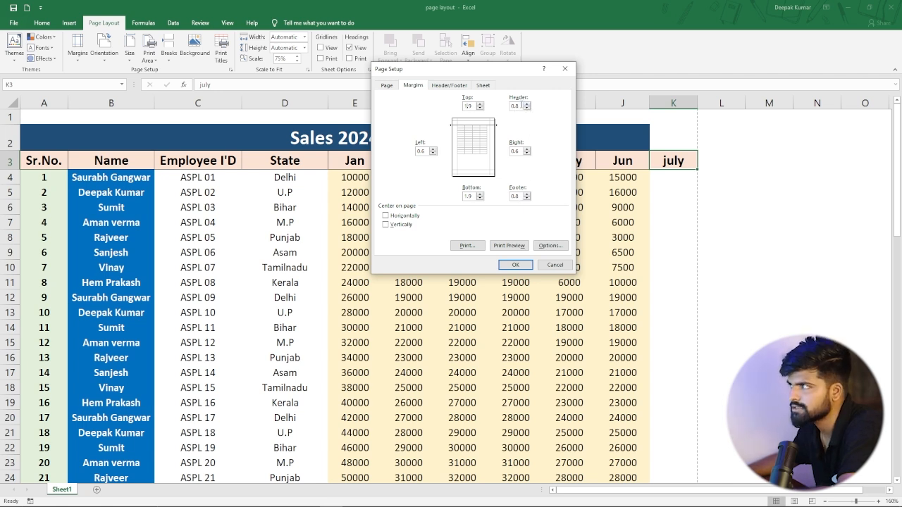
left_click(528, 107)
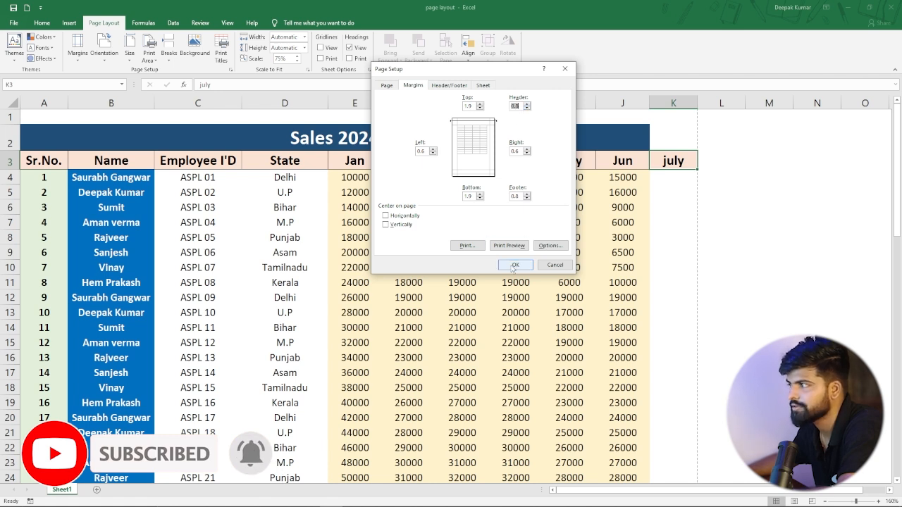
left_click(515, 265)
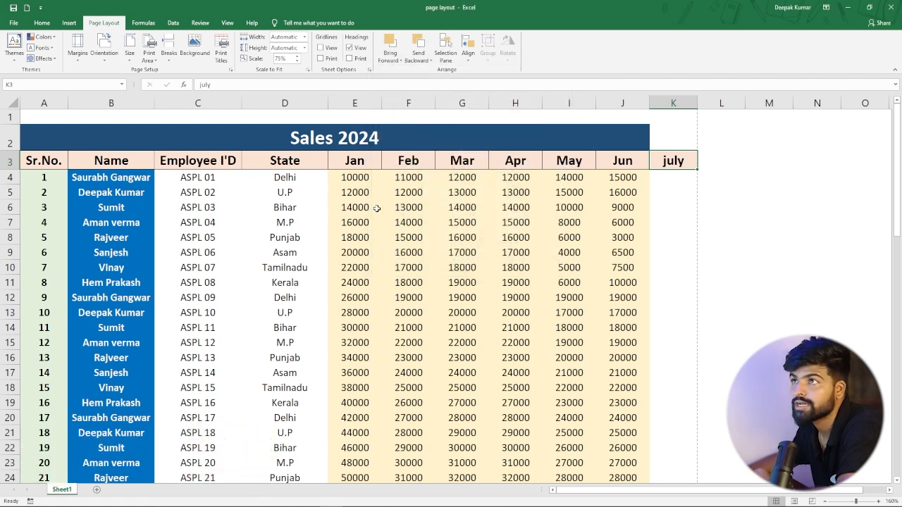
left_click(105, 60)
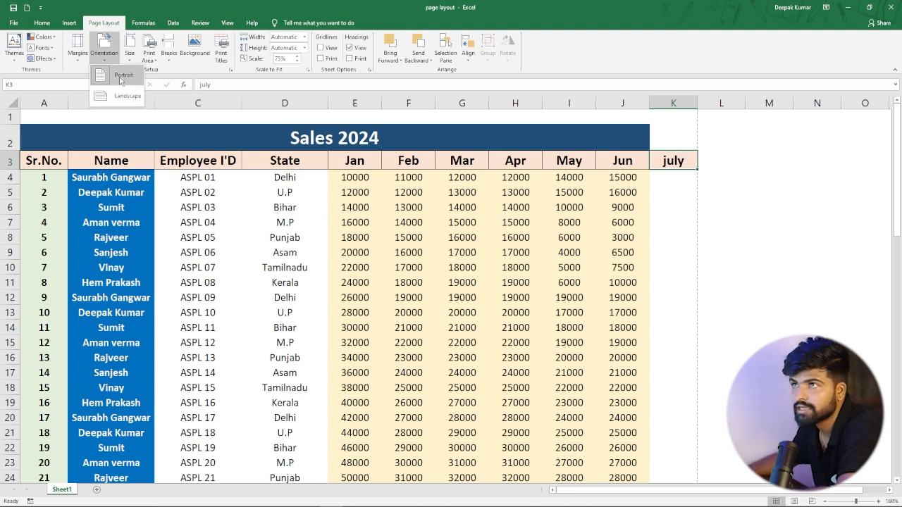
left_click(415, 233)
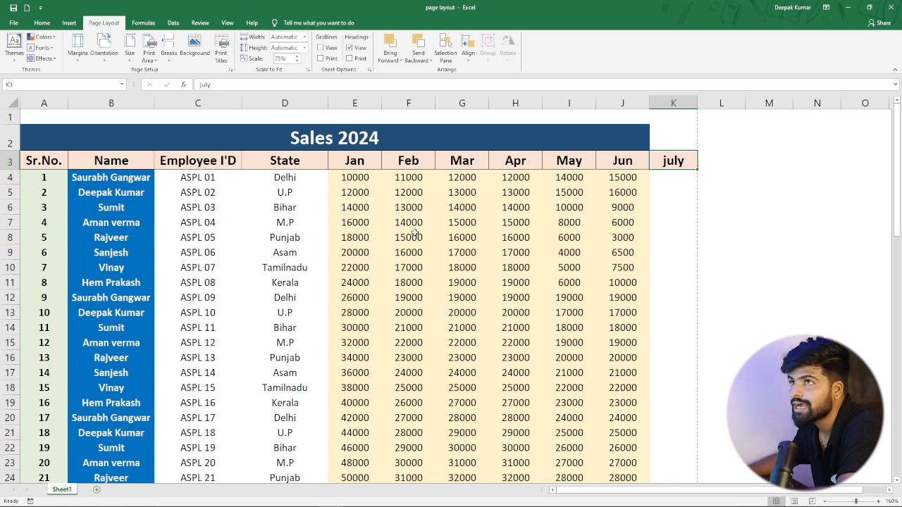
left_click(104, 49)
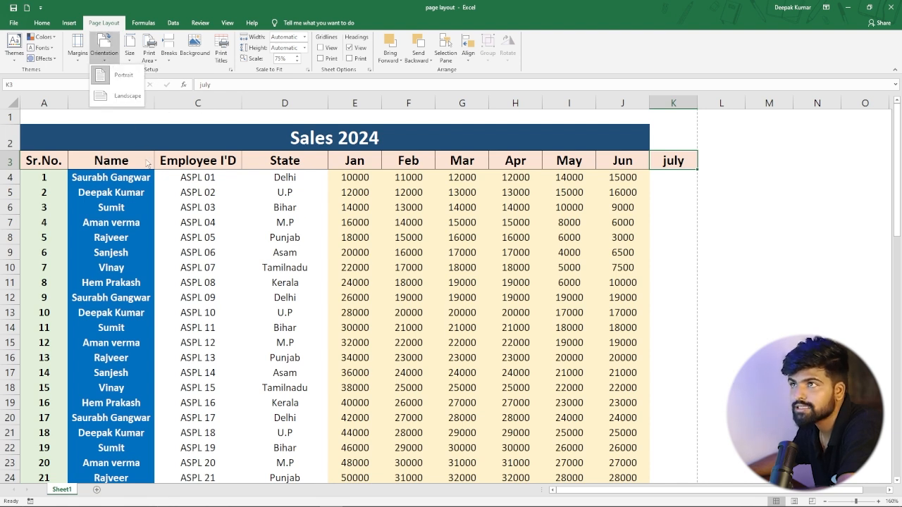
left_click(112, 118)
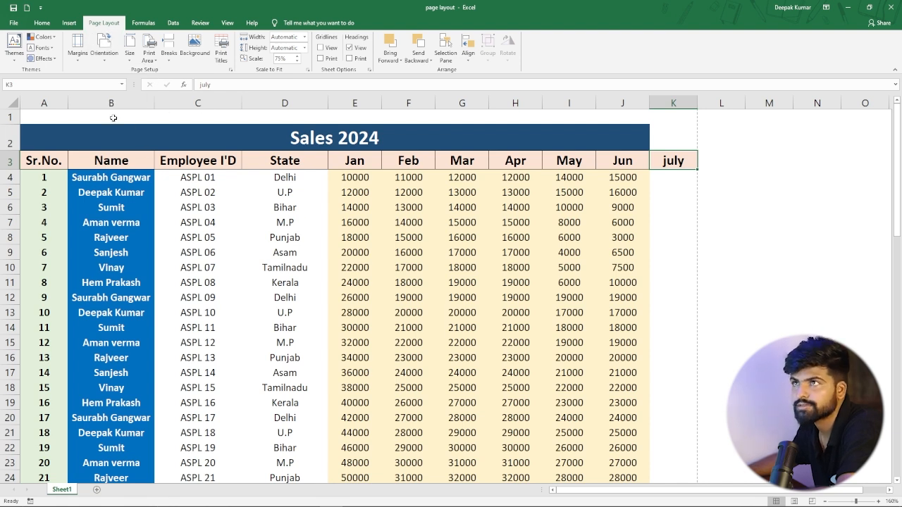
Apply the Wide margin preset to the sales sheet and preview the portrait printout.
left_click(78, 55)
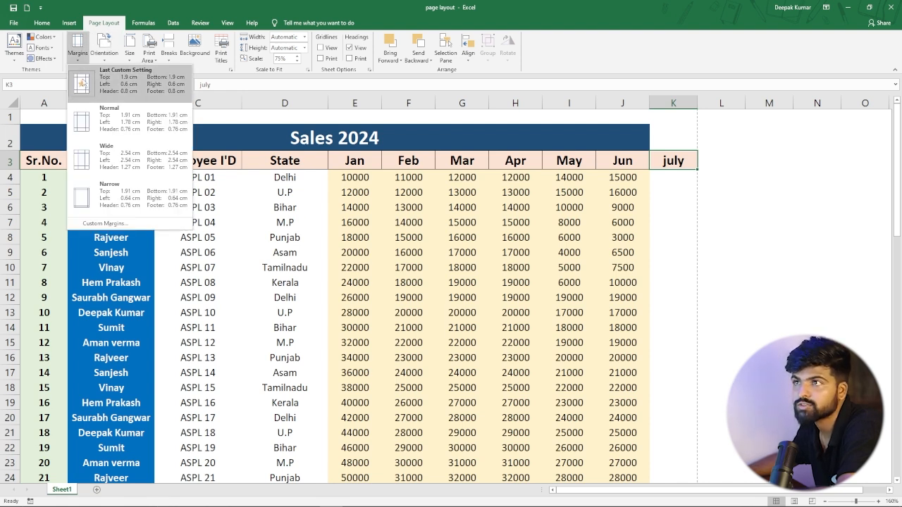
left_click(95, 151)
left_click(284, 161)
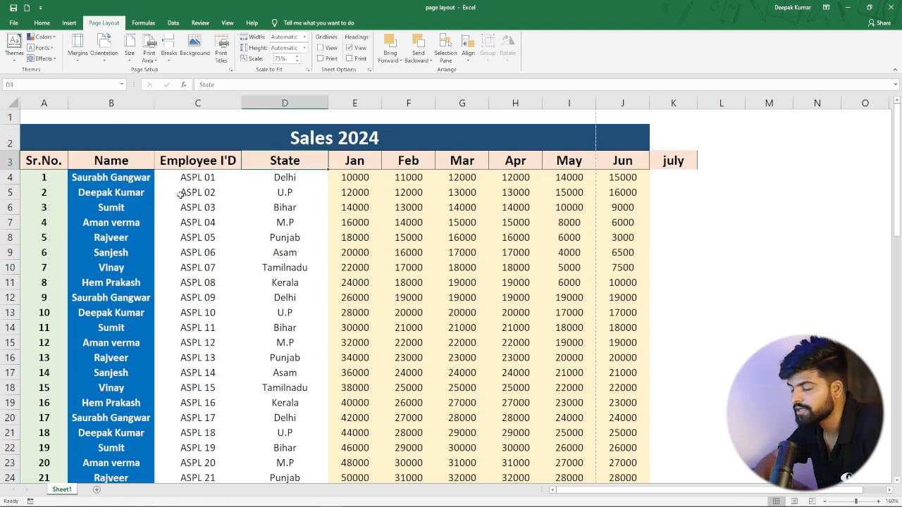
key("ctrl+p")
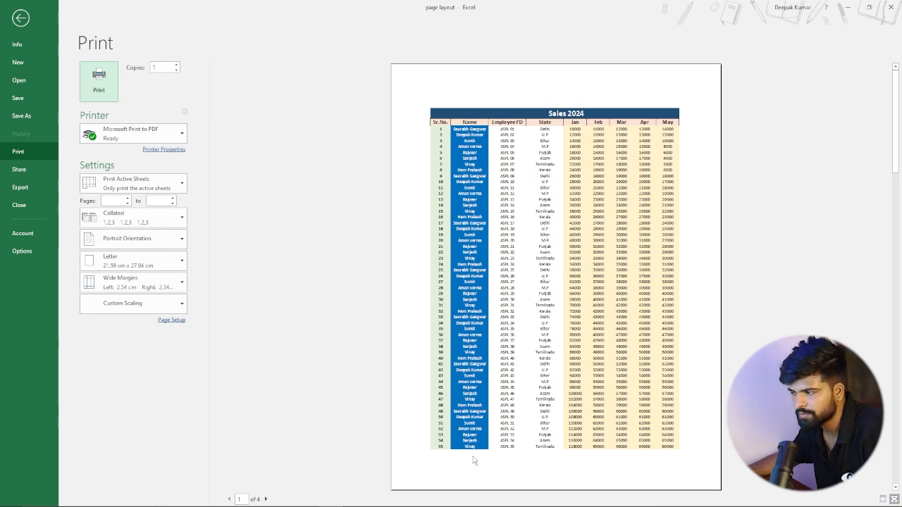
left_click(20, 18)
Switch the page orientation to Landscape to check the page breaks and print preview, and set it back to Portrait.
left_click(107, 62)
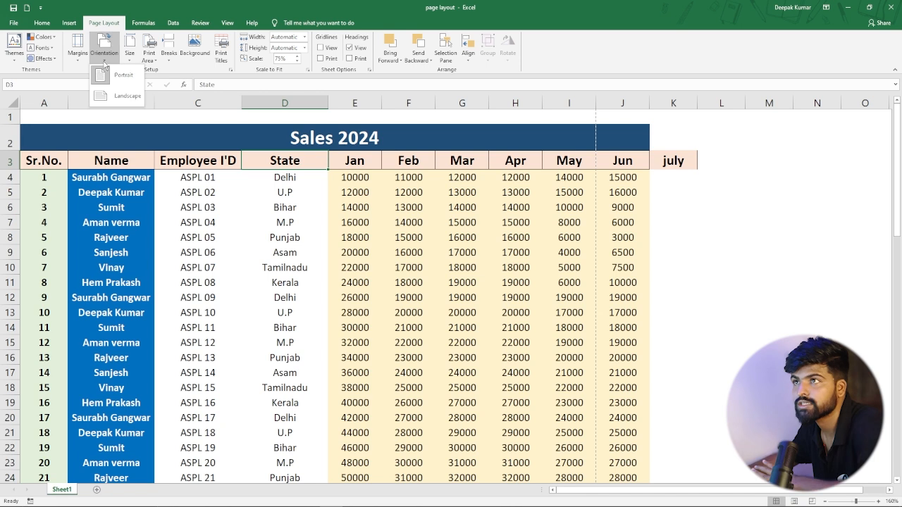
left_click(120, 98)
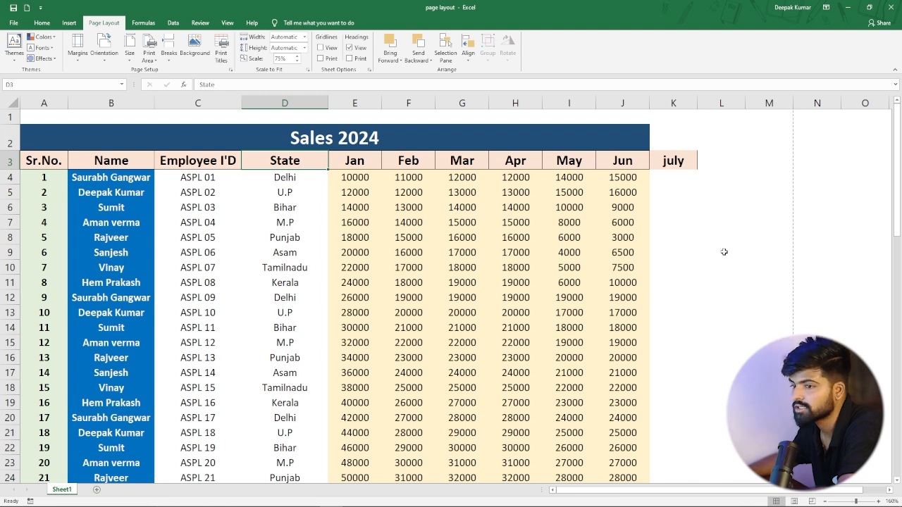
scroll(721, 251, "down", 8)
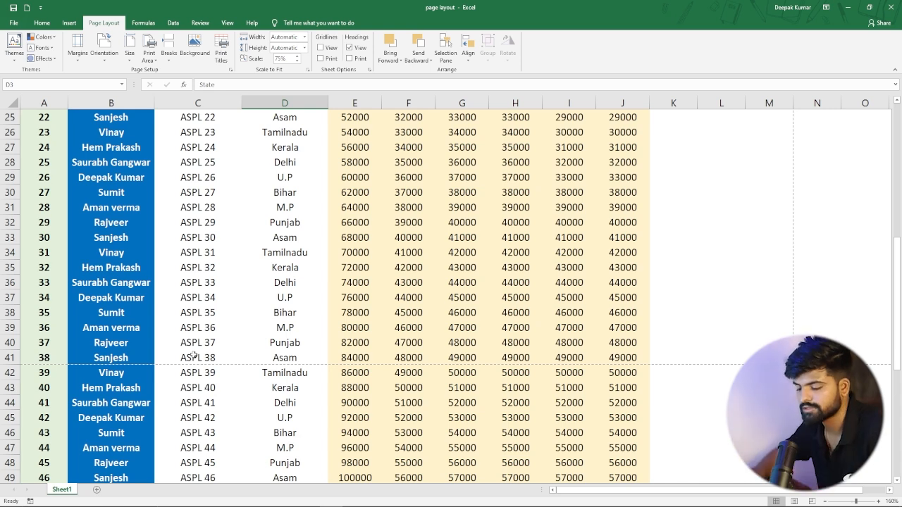
key("ctrl+p")
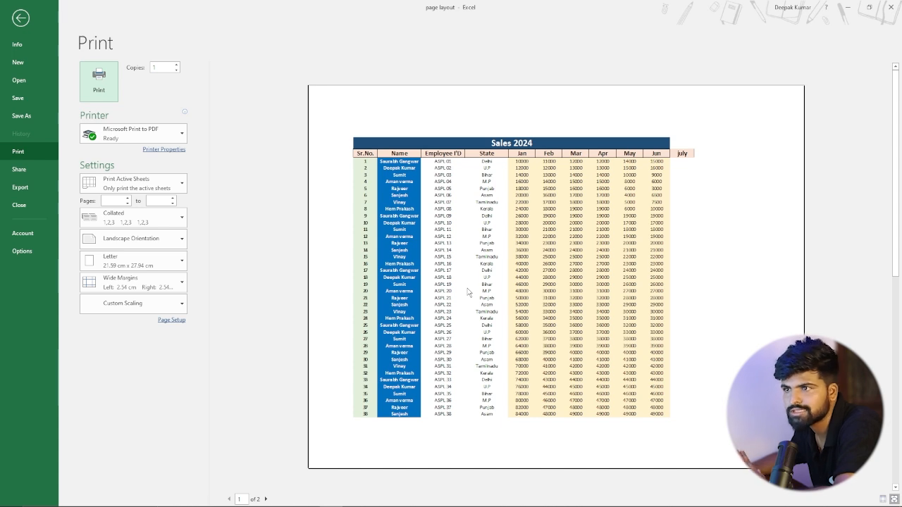
left_click(20, 19)
left_click(103, 53)
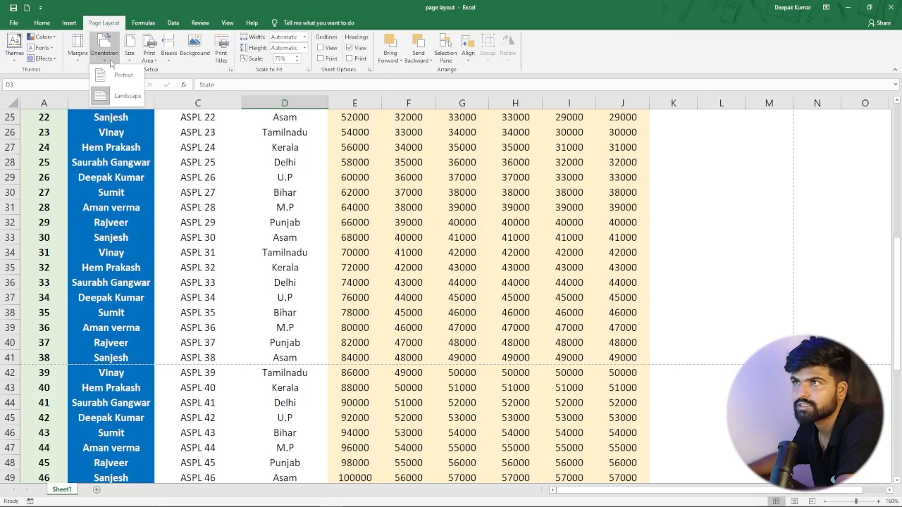
left_click(112, 75)
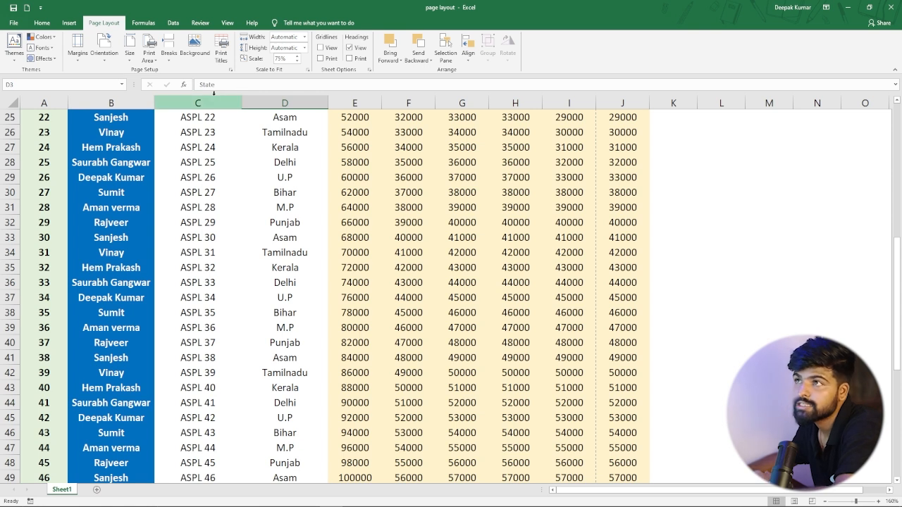
Set the paper size to A4 and check the resulting page breaks on the sheet and in the print preview.
left_click(129, 61)
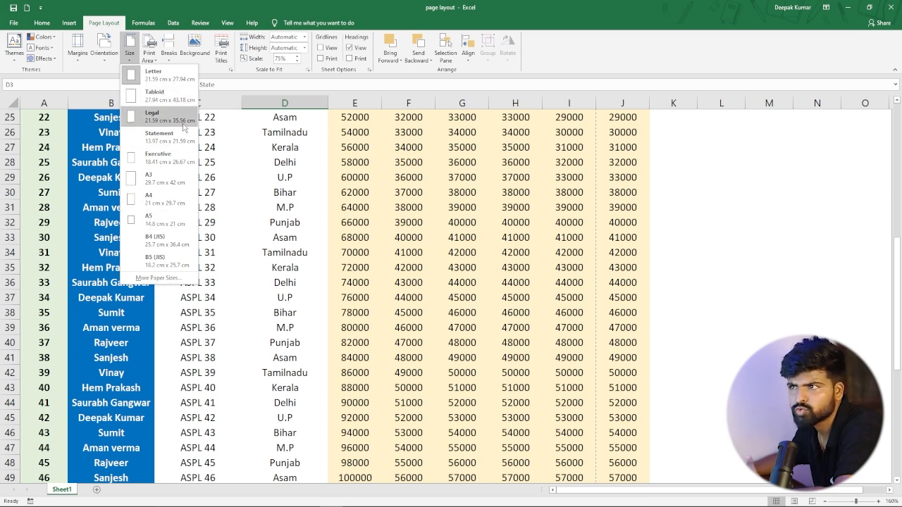
left_click(153, 203)
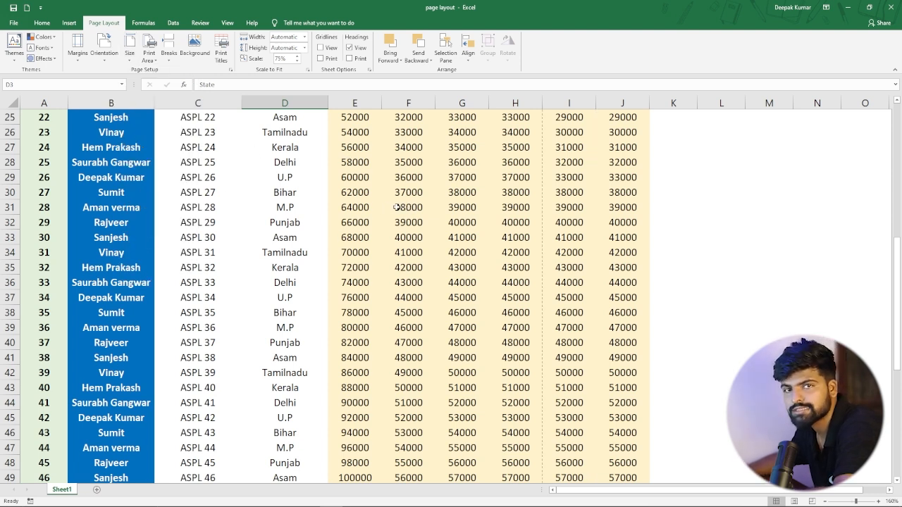
left_click(150, 55)
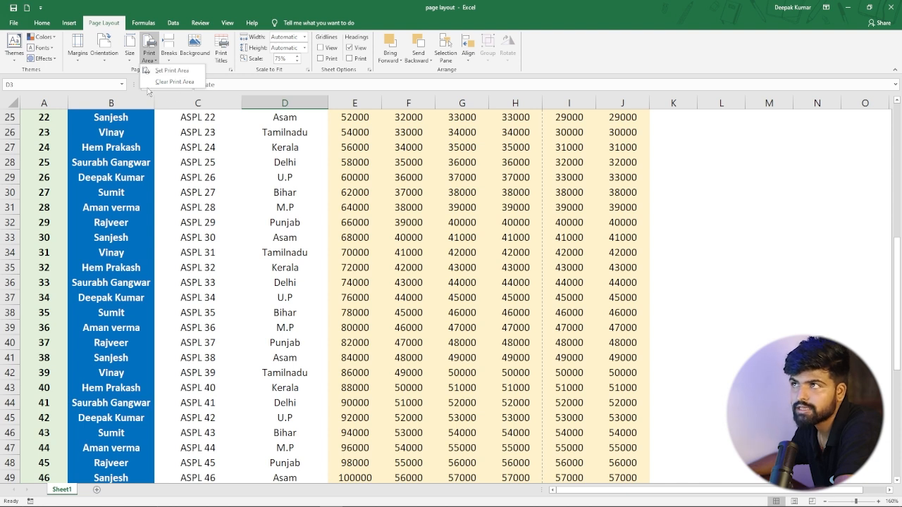
left_click(225, 167)
scroll(239, 184, "up", 8)
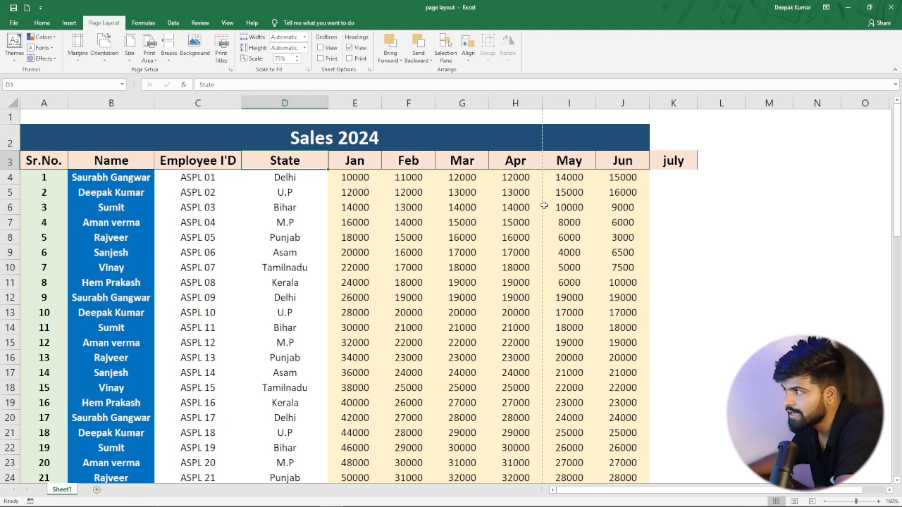
scroll(540, 242, "down", 18)
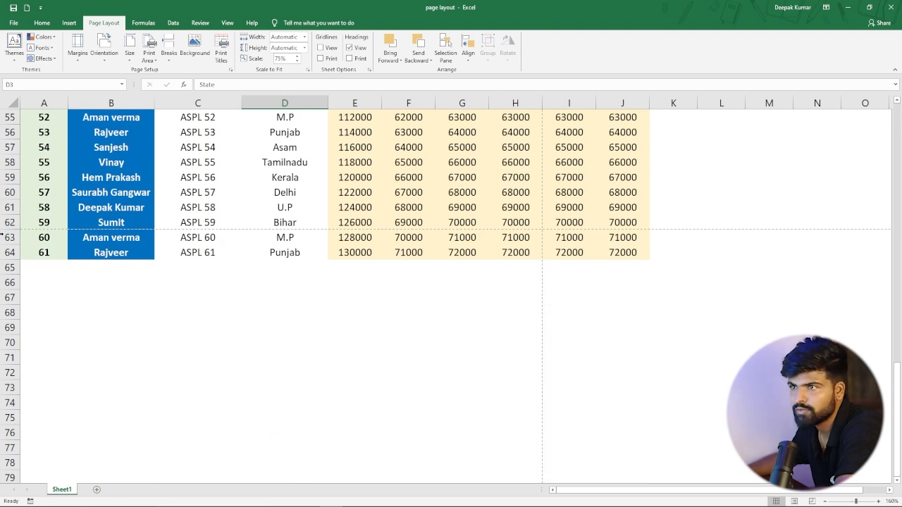
scroll(448, 231, "up", 18)
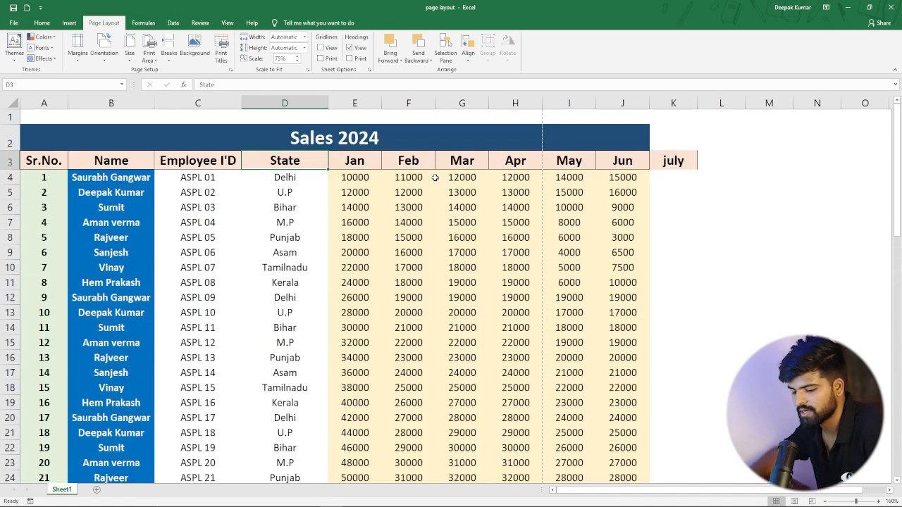
key("ctrl+p")
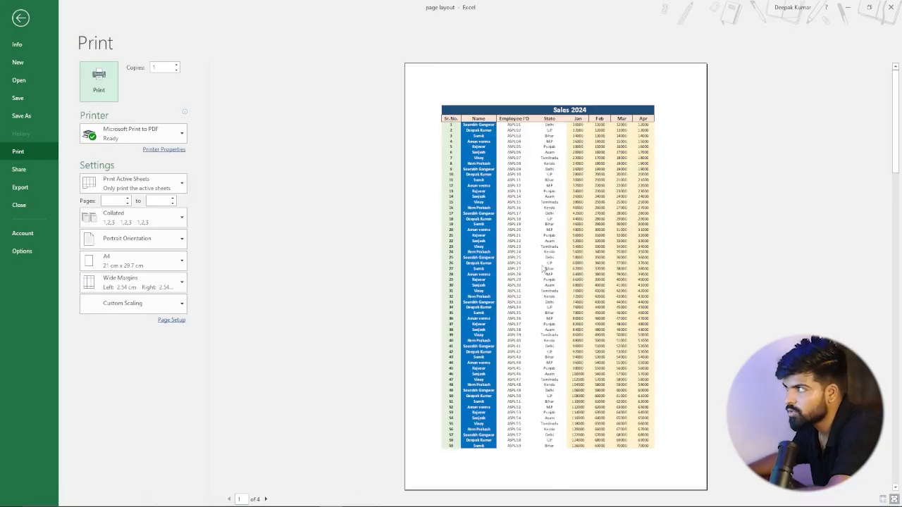
left_click(20, 18)
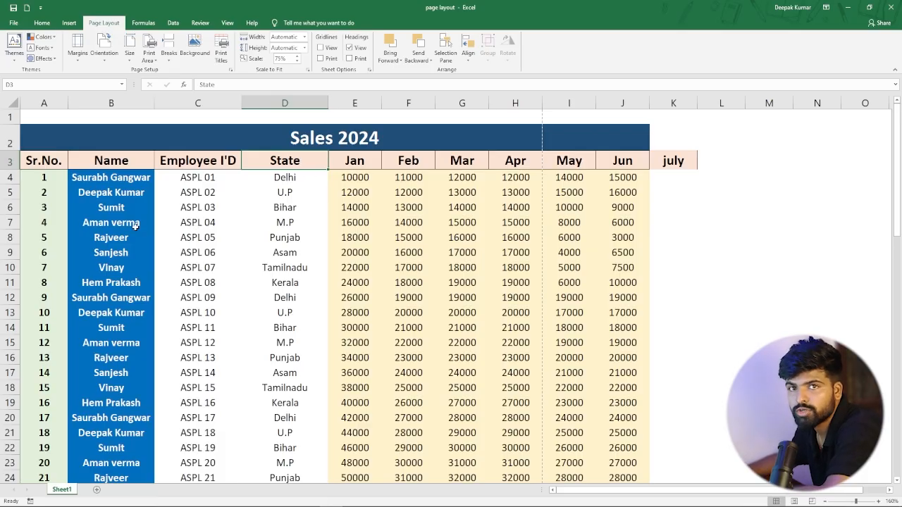
Set the range A3:H23 as the print area and check it in the print preview.
left_click_drag(40, 163, 542, 403)
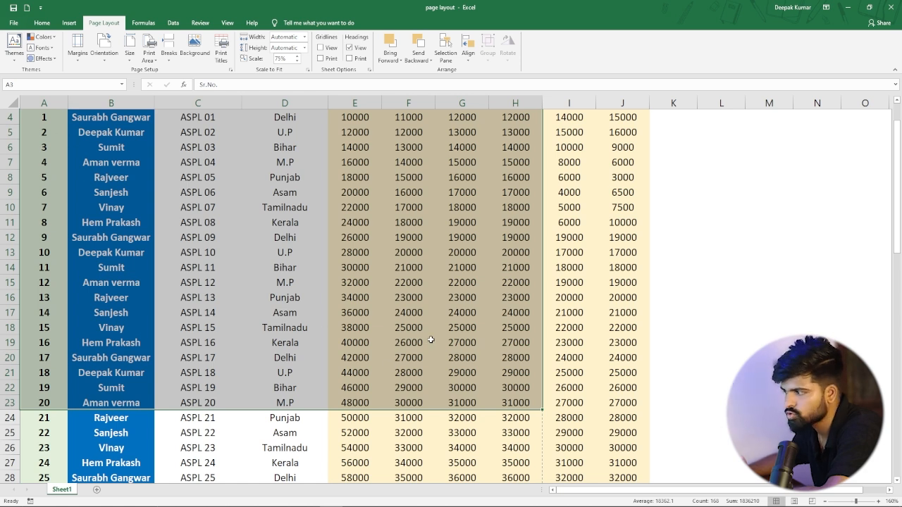
scroll(422, 352, "up", 1)
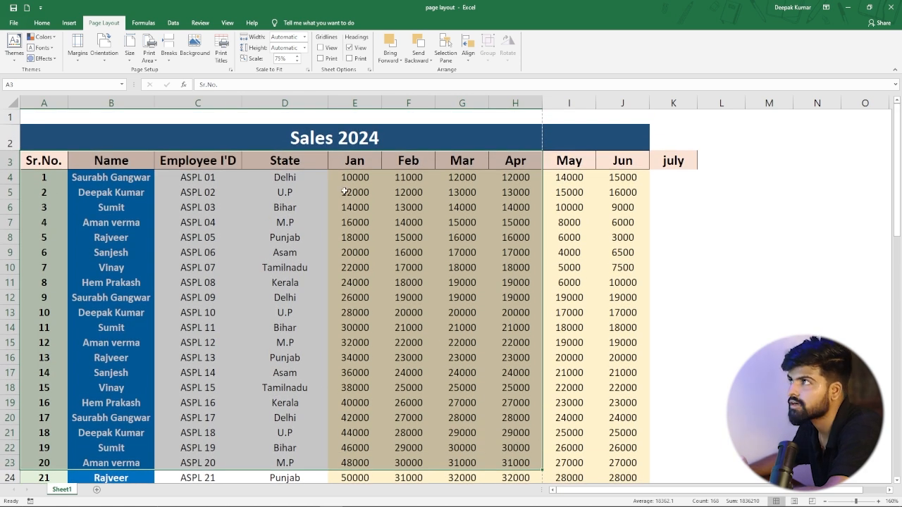
left_click(151, 59)
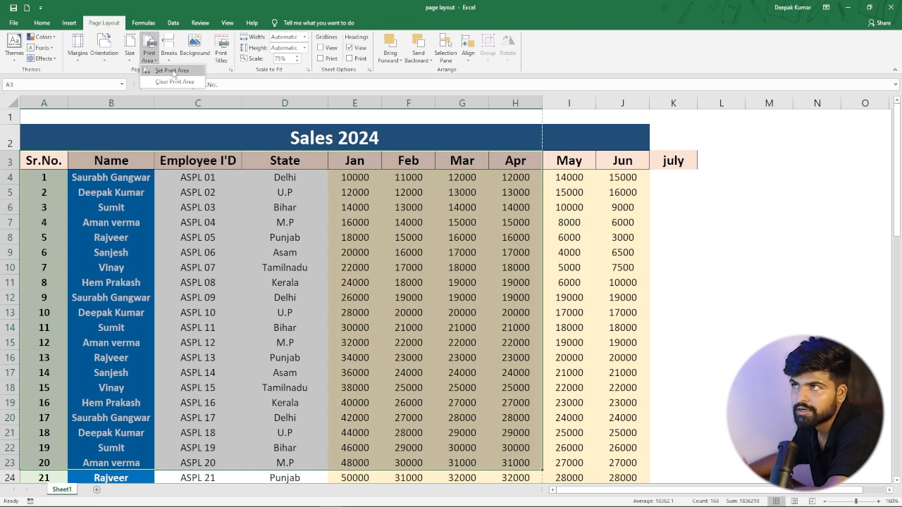
left_click(173, 73)
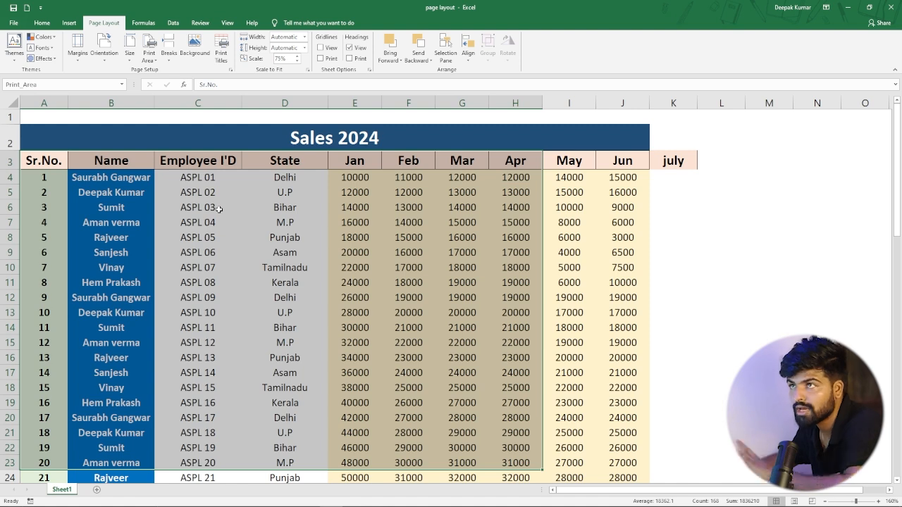
key("ctrl+p")
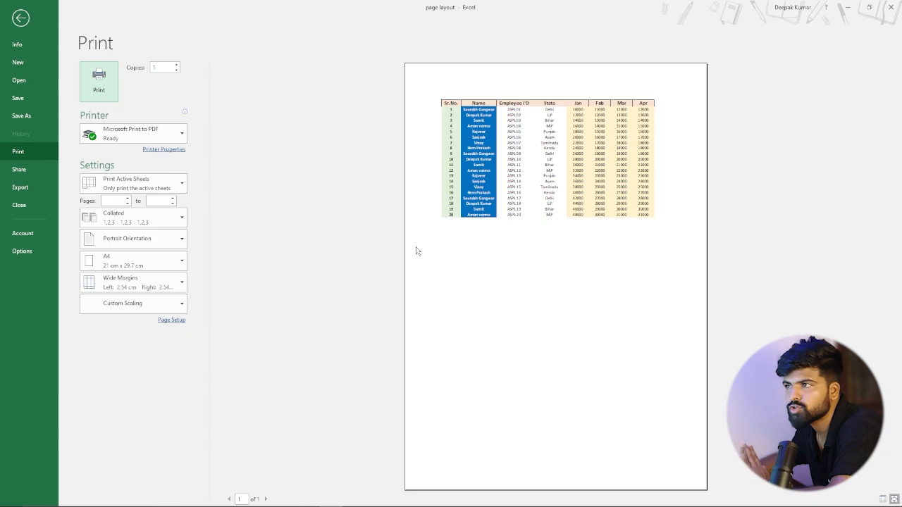
left_click(20, 18)
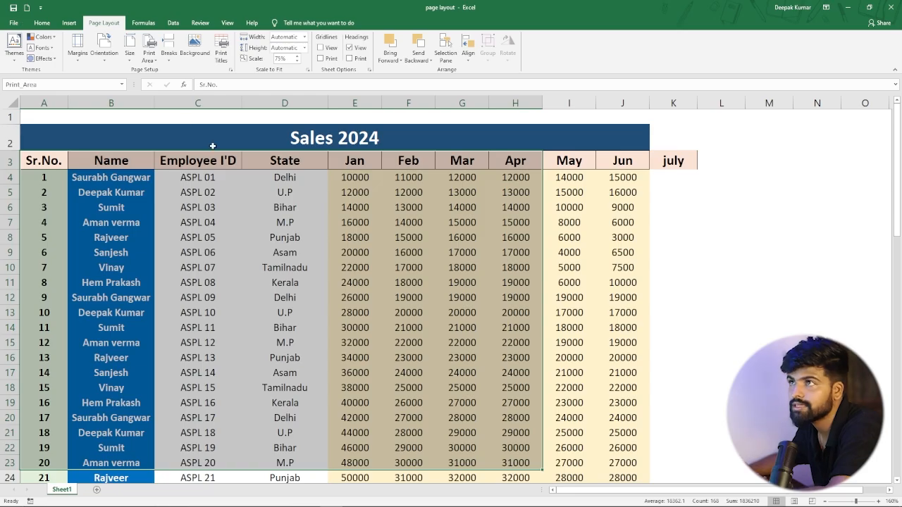
Clear the print area and preview the full sales sheet.
left_click(148, 55)
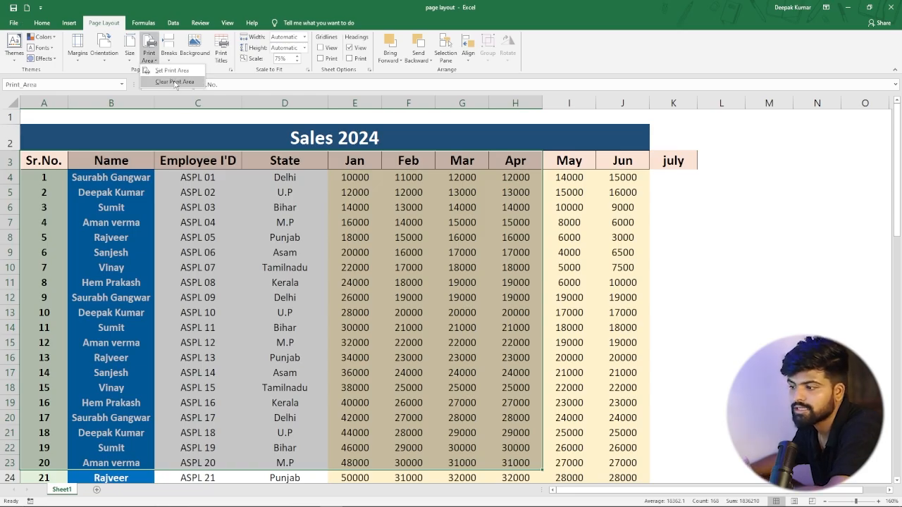
left_click(176, 82)
left_click(326, 268)
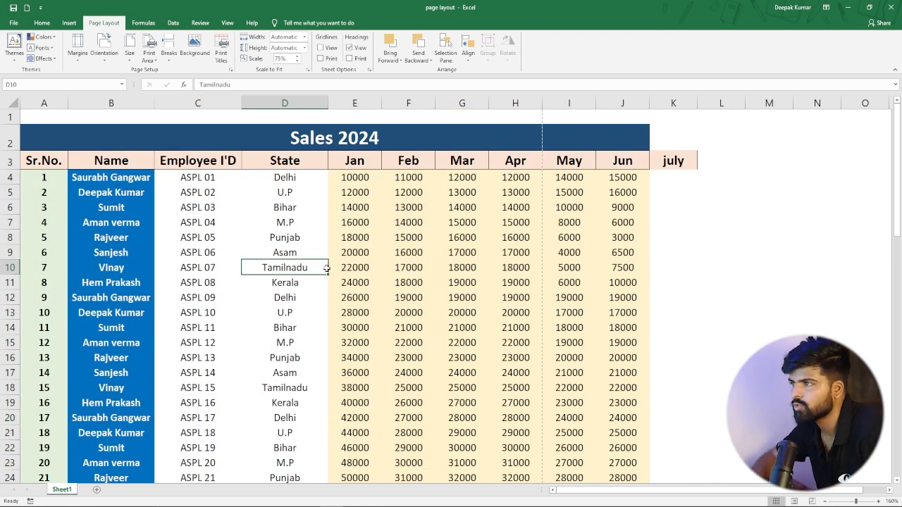
key("ctrl+p")
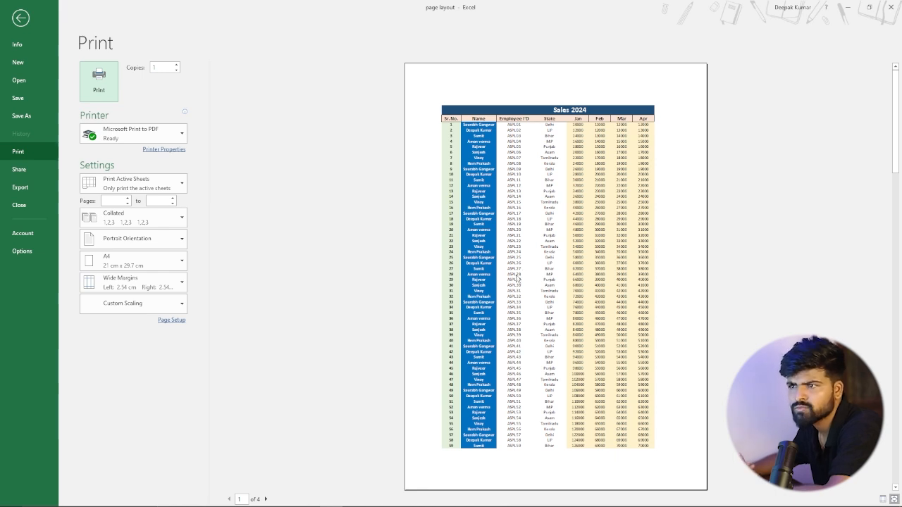
left_click(20, 18)
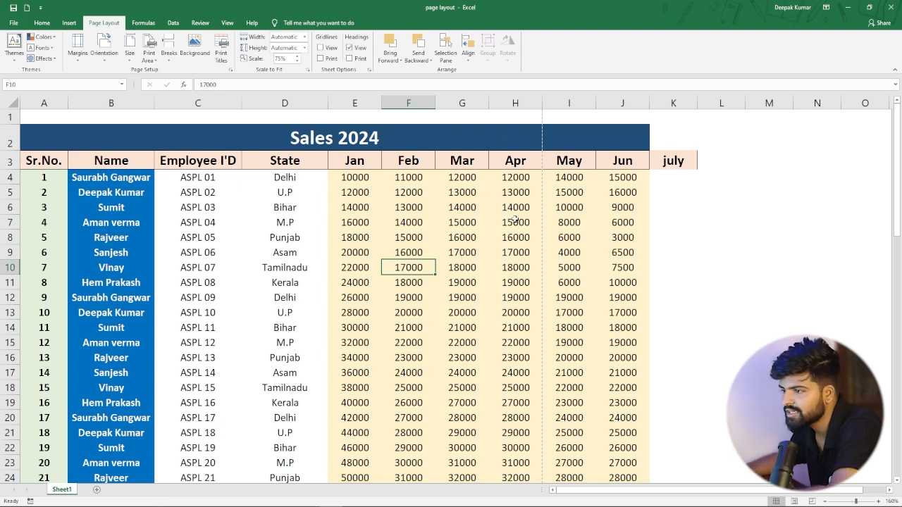
Page through the print preview to examine how the sales table is split across the pages.
key("ctrl+p")
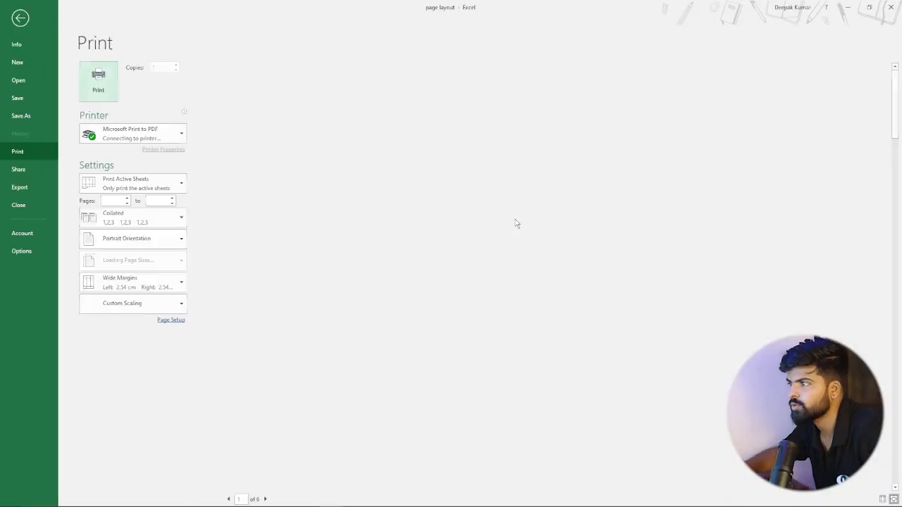
left_click(266, 499)
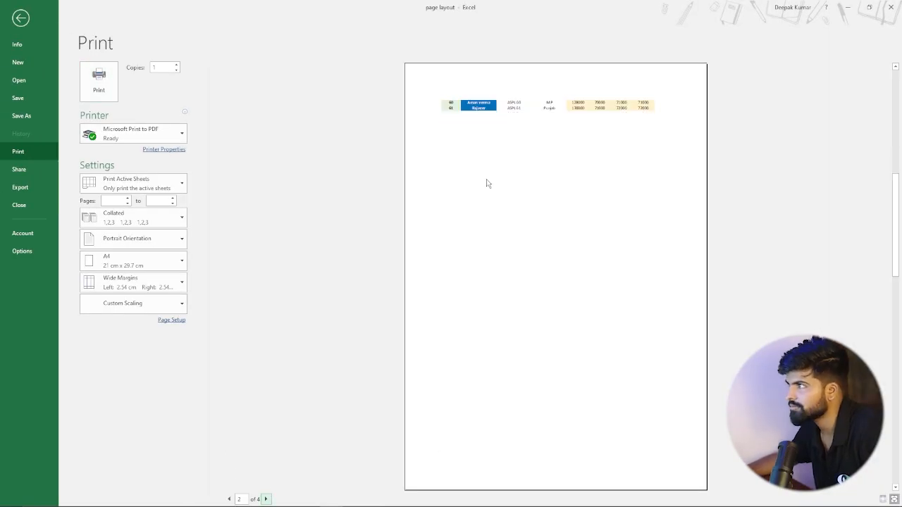
left_click(266, 499)
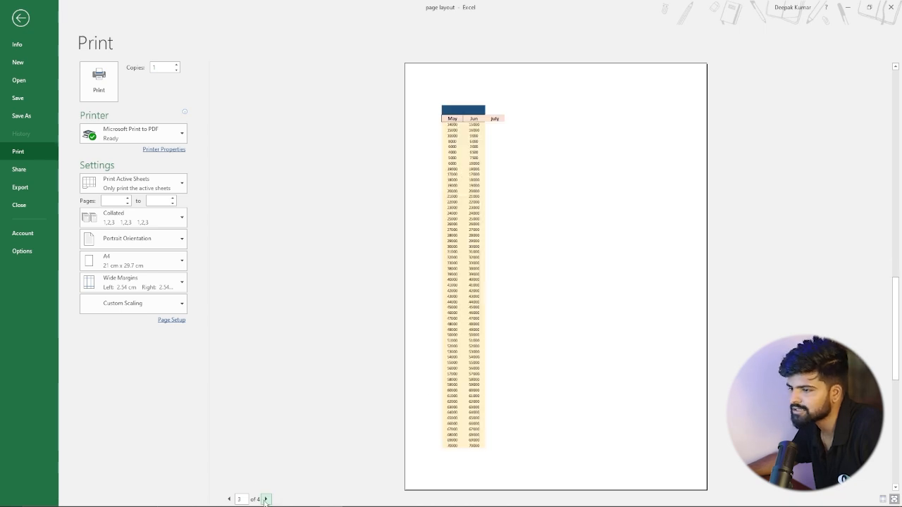
left_click(266, 499)
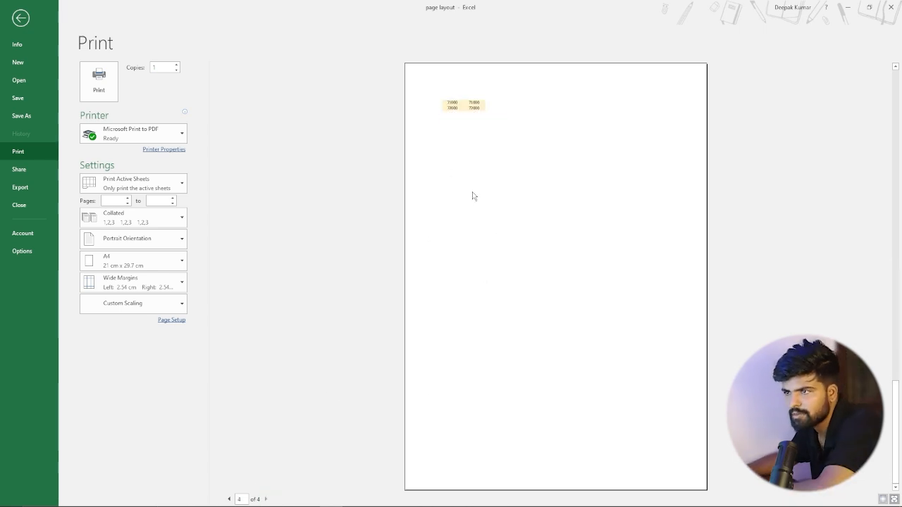
left_click(24, 21)
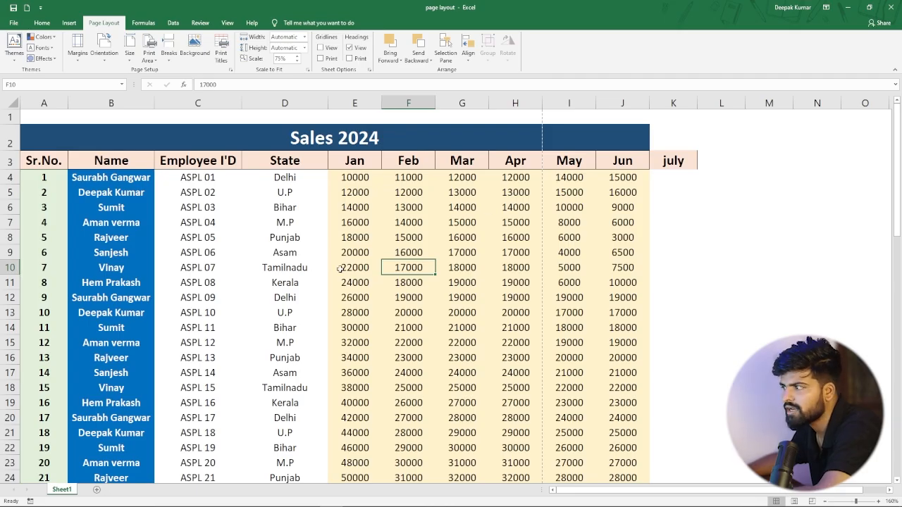
Insert a page break at cell H15, above row 15 and before the Apr column.
scroll(467, 289, "down", 2)
scroll(411, 298, "up", 2)
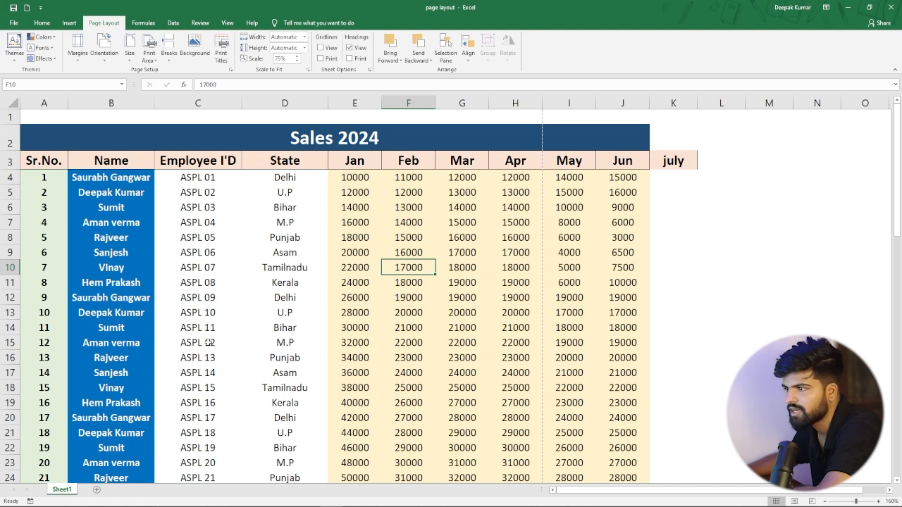
left_click(508, 342)
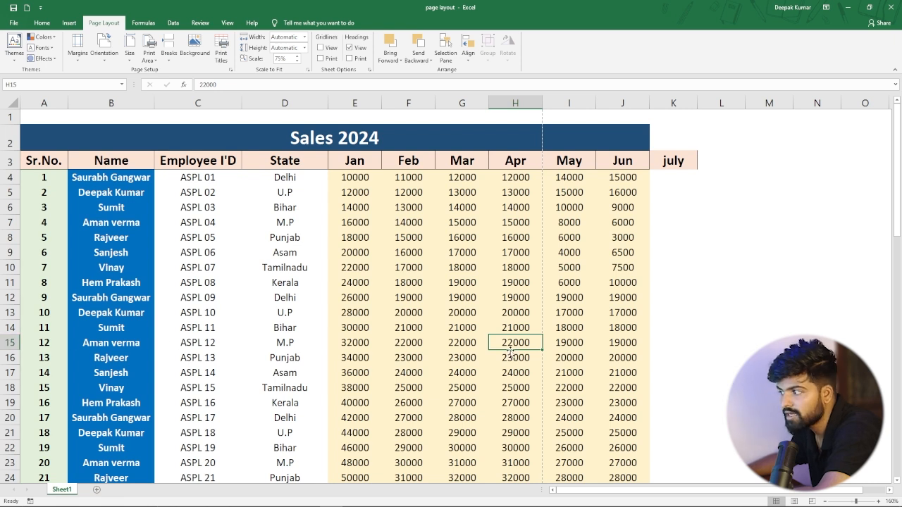
left_click(169, 49)
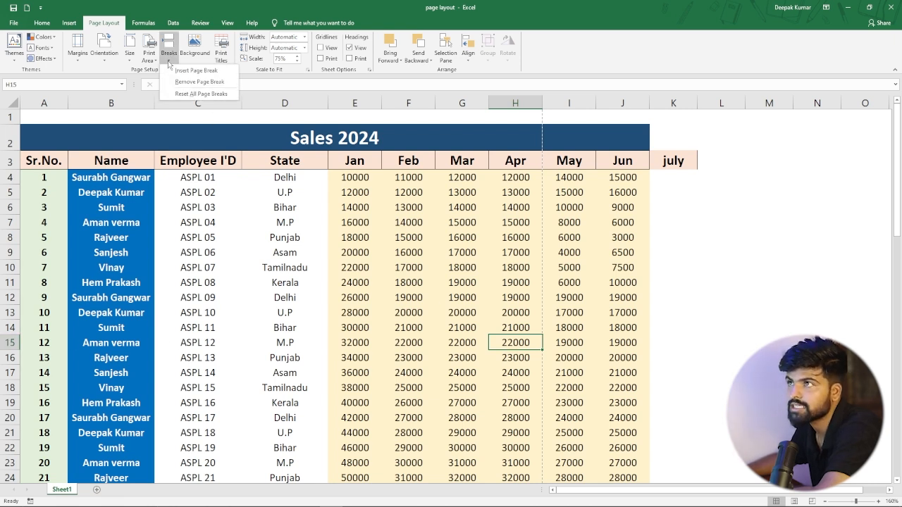
left_click(191, 71)
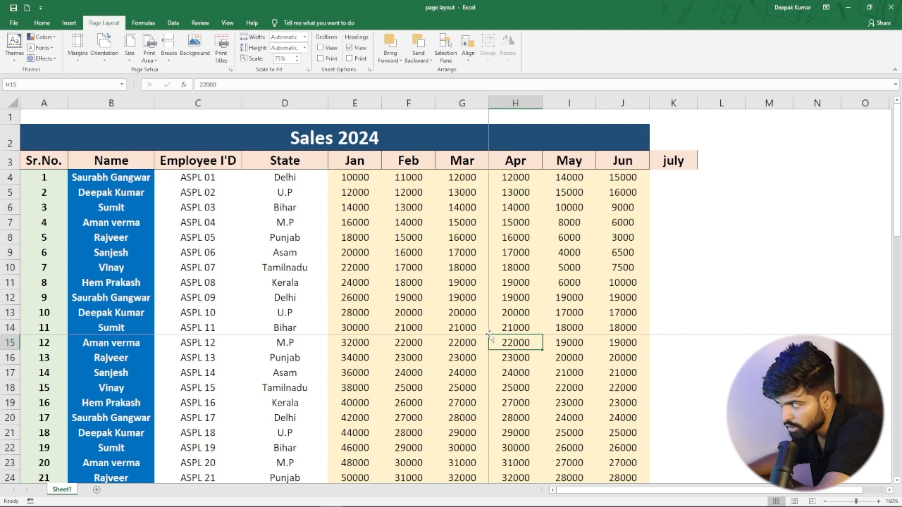
Check in the print preview how the manual page break cuts off the first page.
left_click(285, 343)
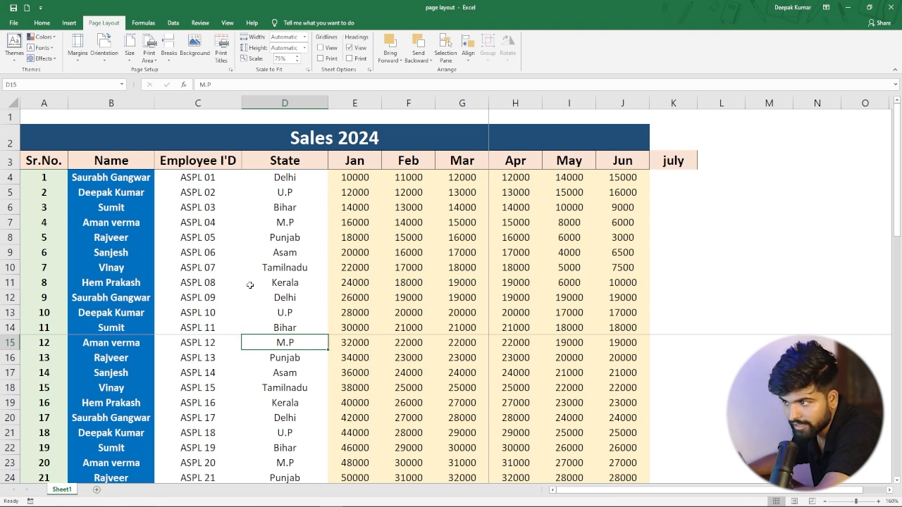
left_click(481, 340)
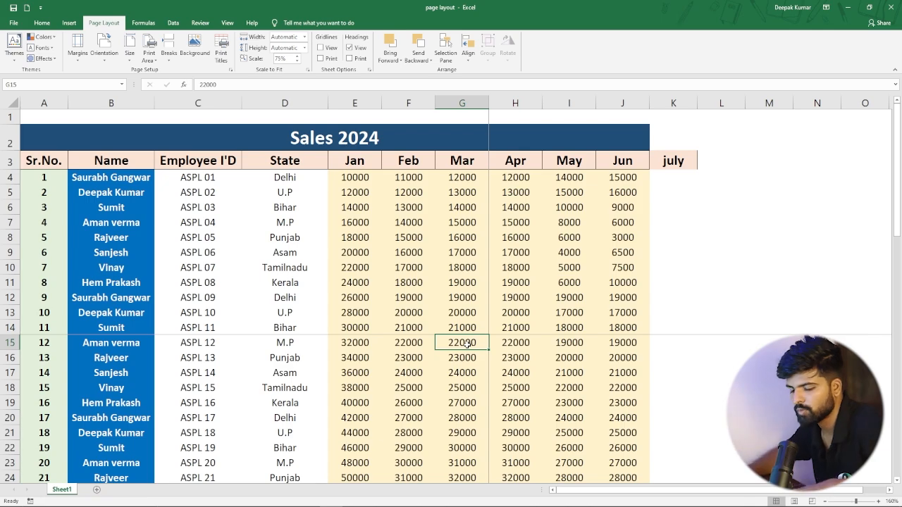
key("ctrl+p")
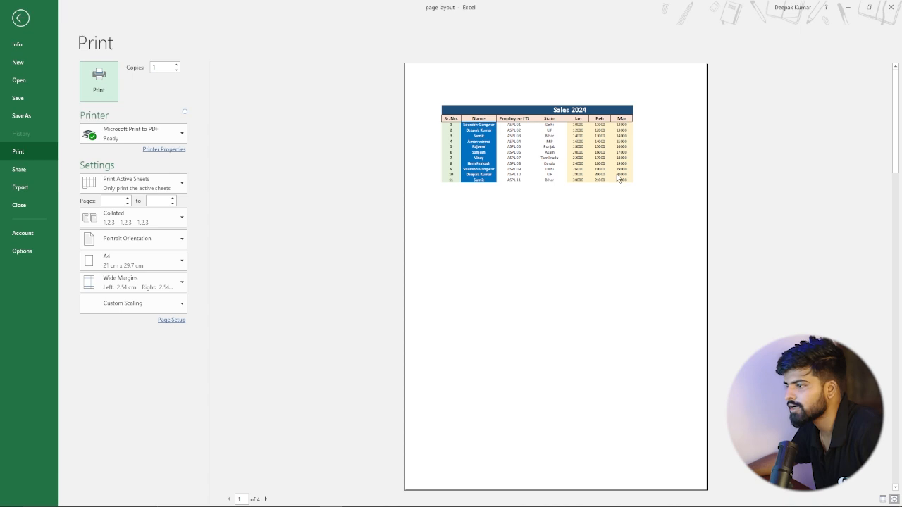
left_click(21, 18)
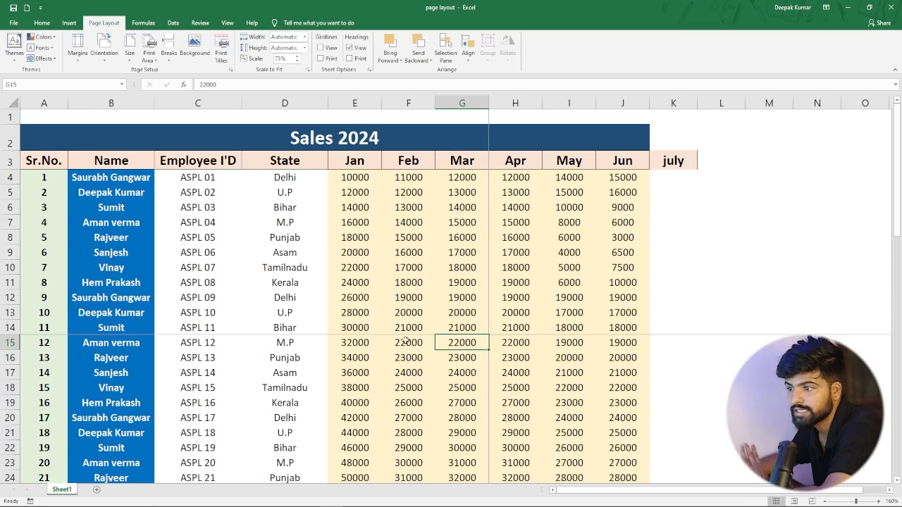
Insert another page break at cell H33, above row 33.
scroll(338, 273, "down", 5)
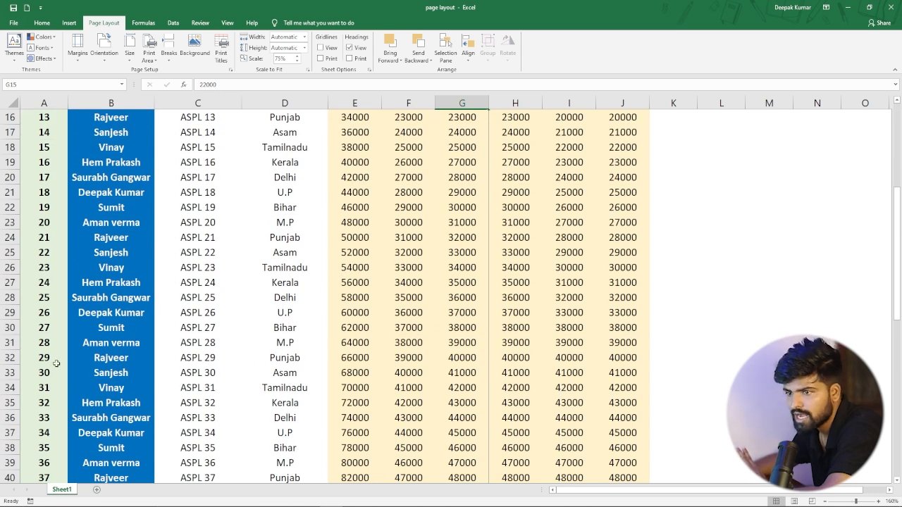
left_click(458, 373)
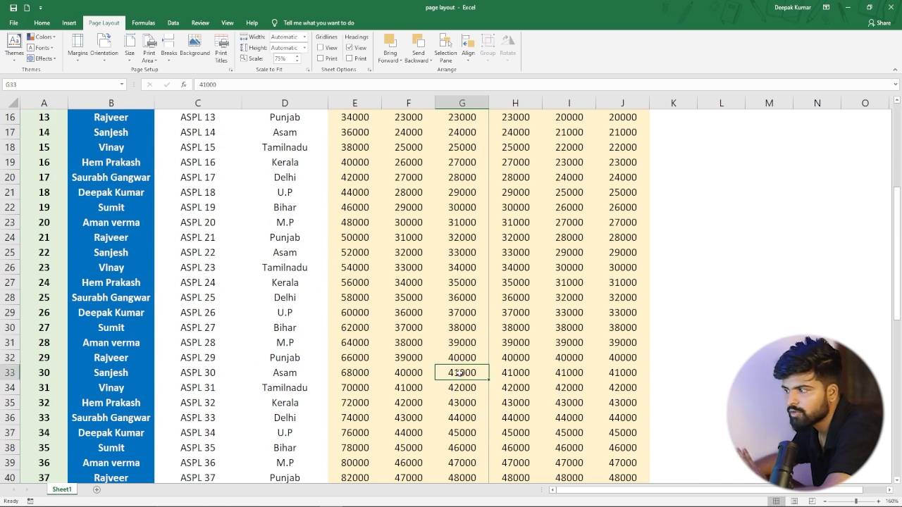
left_click(500, 372)
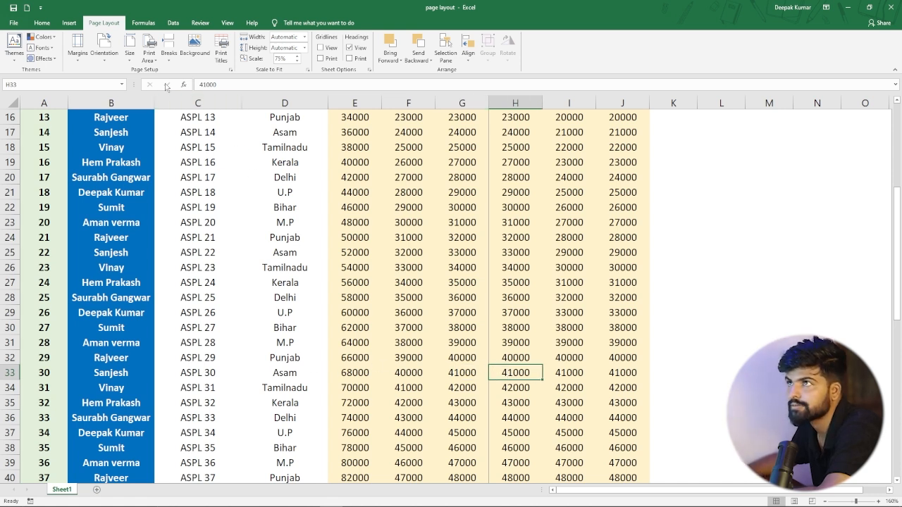
left_click(169, 57)
left_click(174, 70)
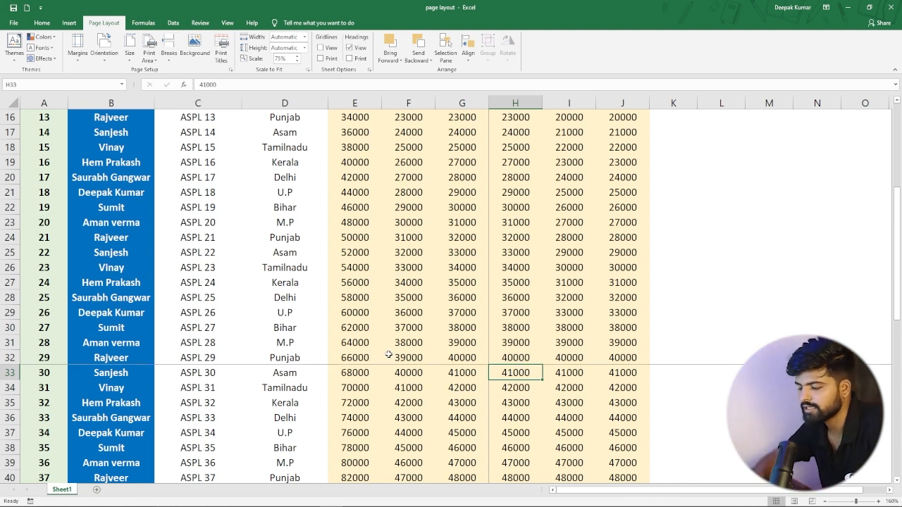
Check in the print preview how the second manual page break ends page 2 of the sales table.
key("ctrl+p")
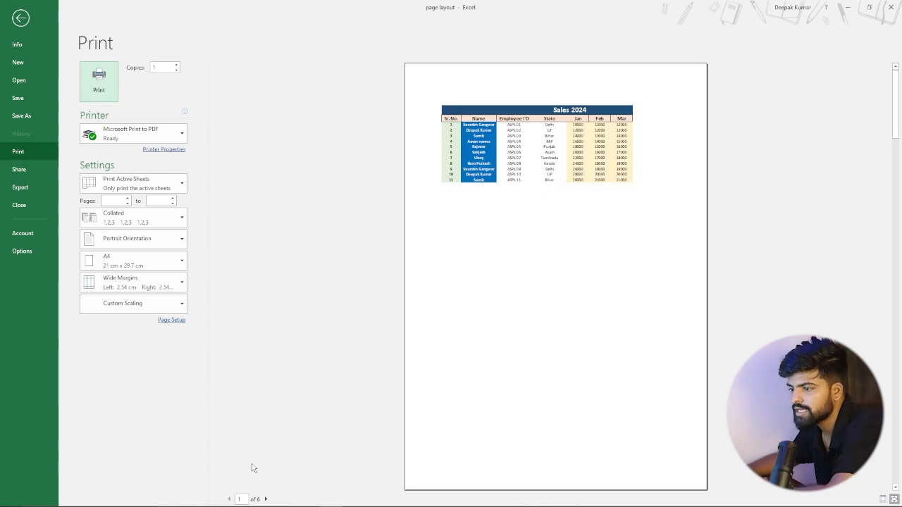
left_click(266, 499)
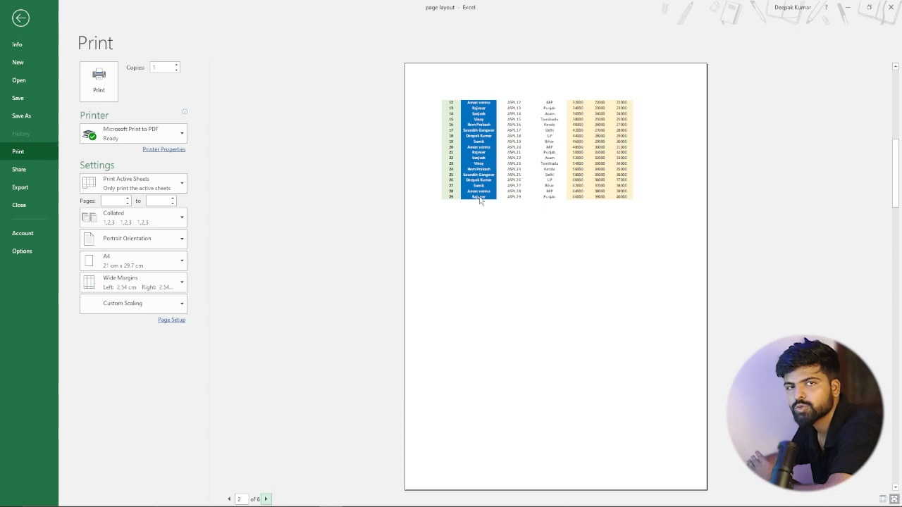
left_click(21, 18)
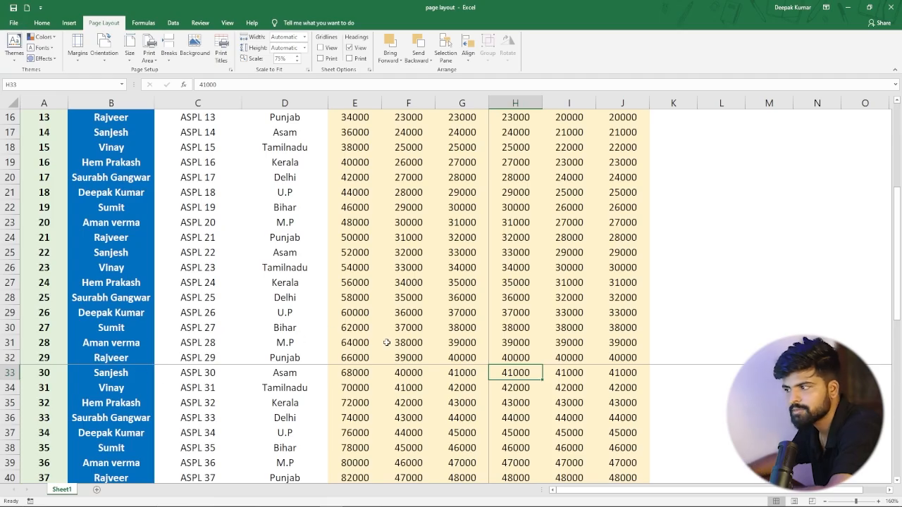
Reset all page breaks on the Sales 2024 sheet and select cell D10.
scroll(363, 281, "up", 4)
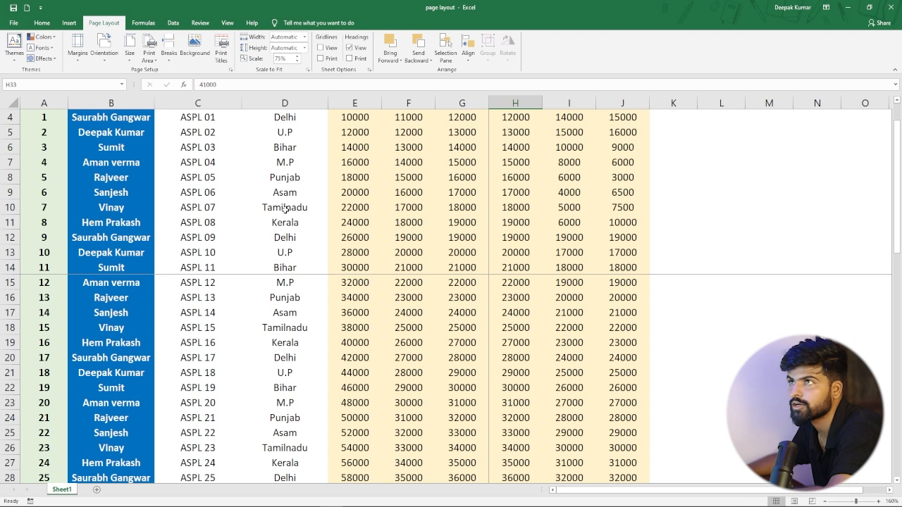
left_click(169, 61)
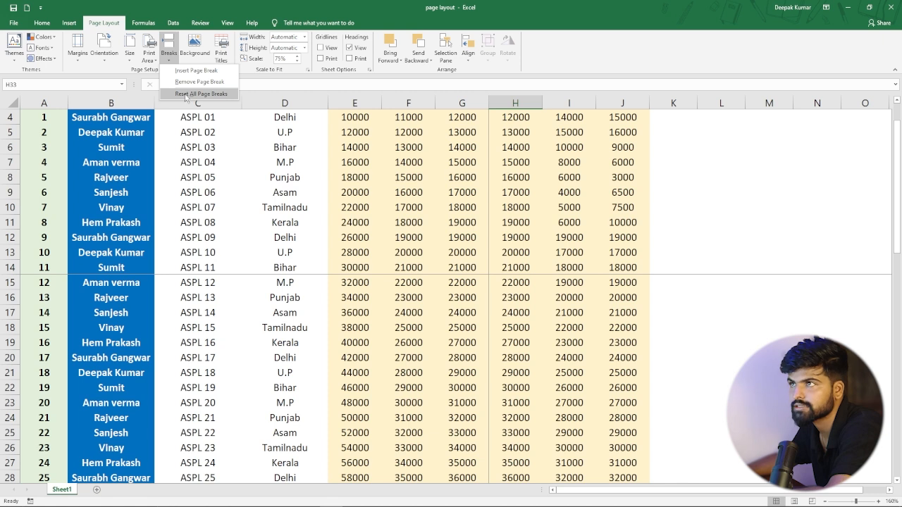
left_click(186, 94)
scroll(374, 256, "up", 1)
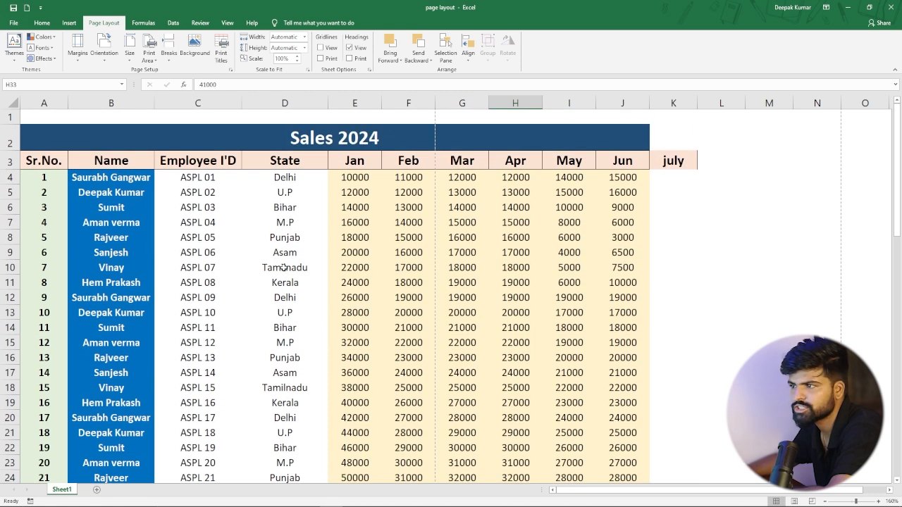
left_click(283, 267)
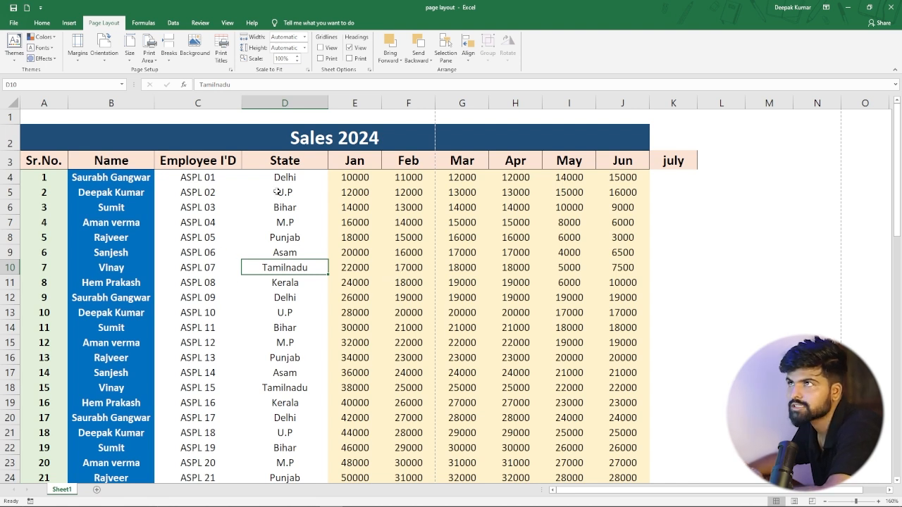
Set the picture pexels-eberhard-grossgasteiger-1287145 from the Pictures folder as the sheet background and look it over behind the table.
left_click(196, 48)
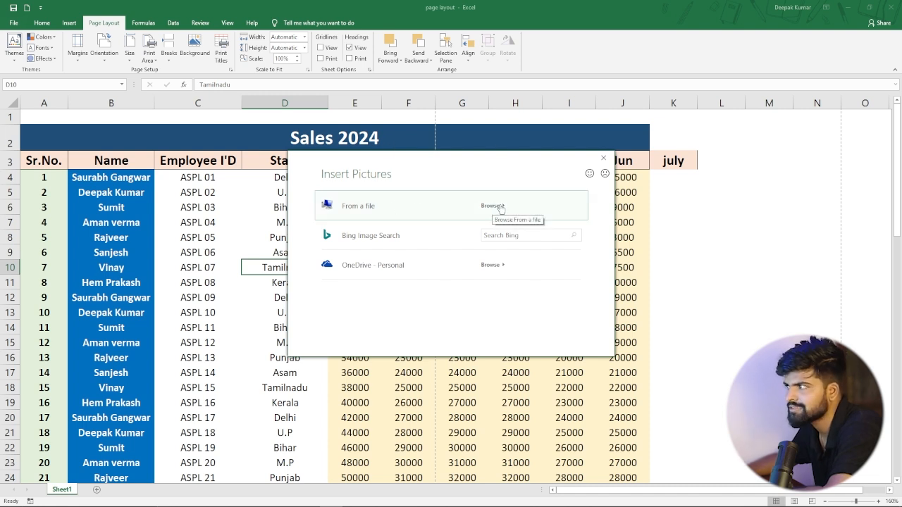
left_click(501, 208)
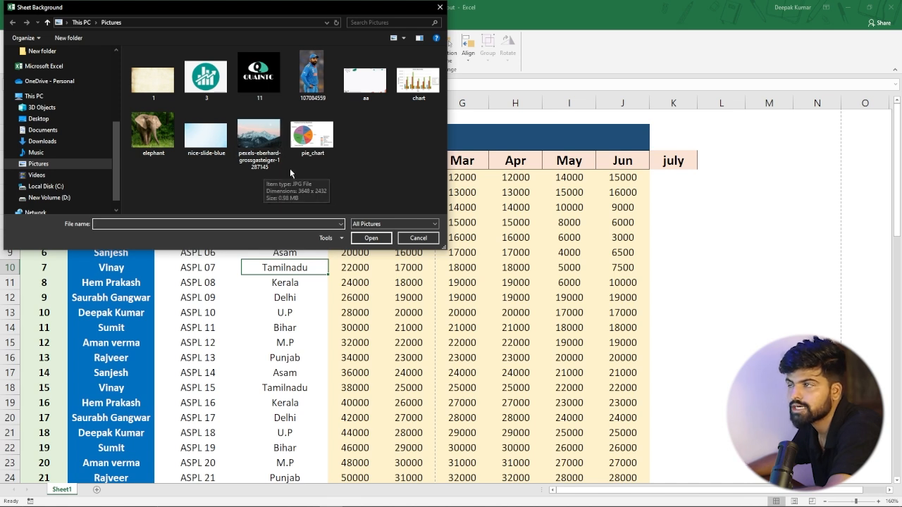
left_click(275, 140)
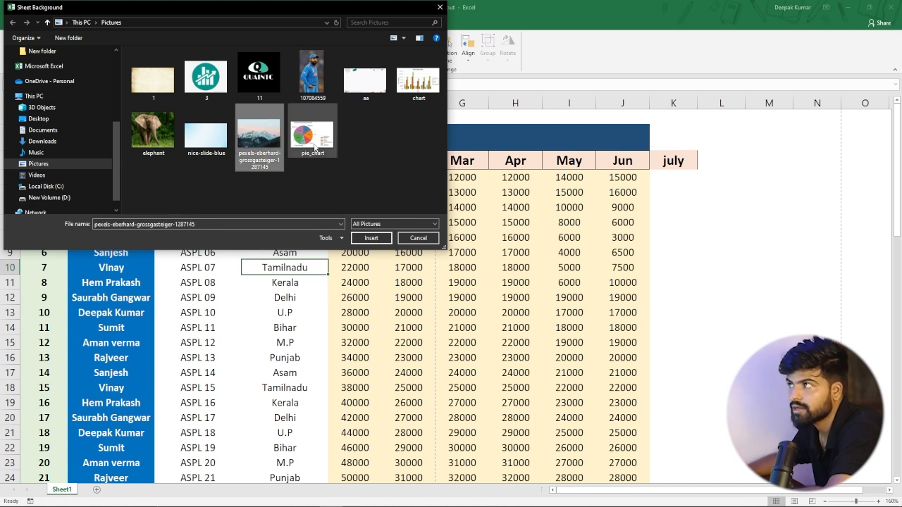
left_click(369, 239)
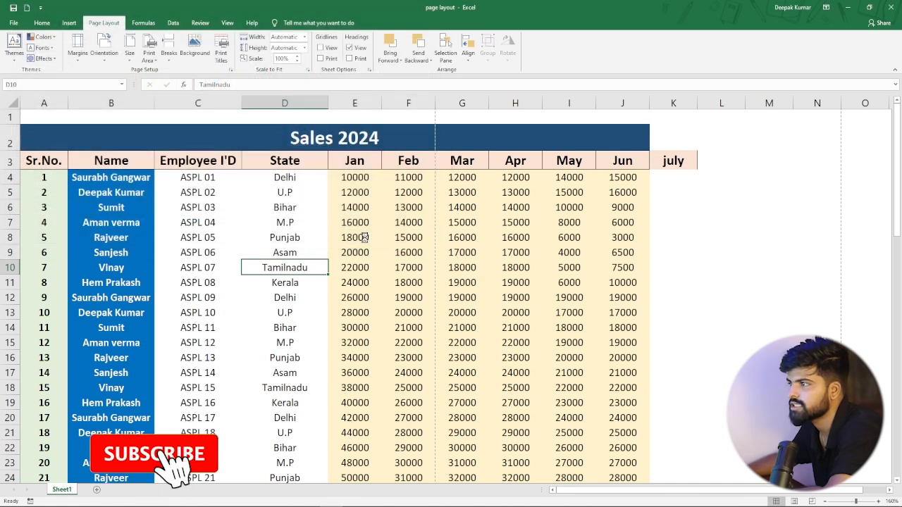
scroll(664, 249, "down", 11)
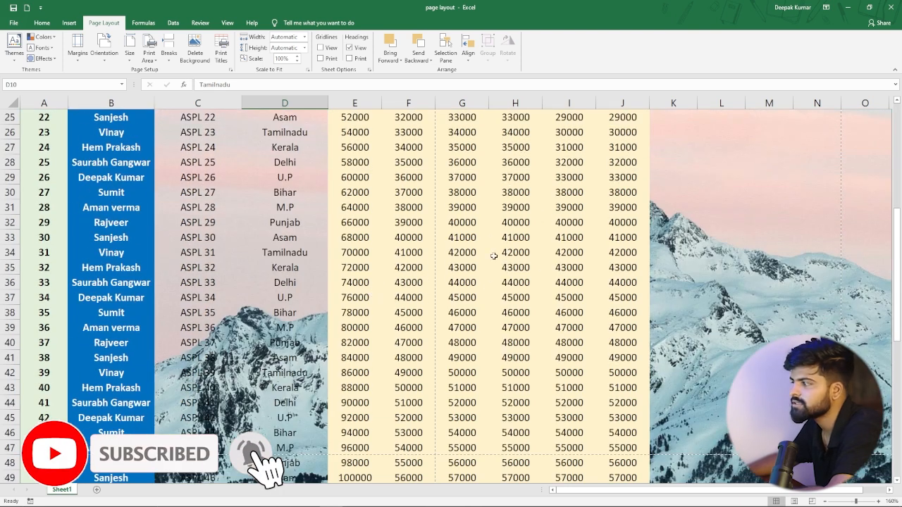
scroll(505, 294, "down", 6)
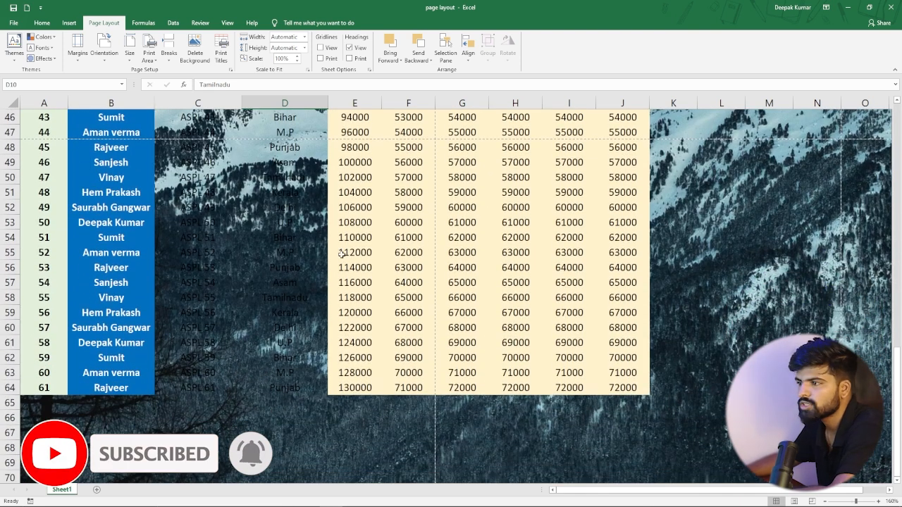
scroll(505, 294, "up", 15)
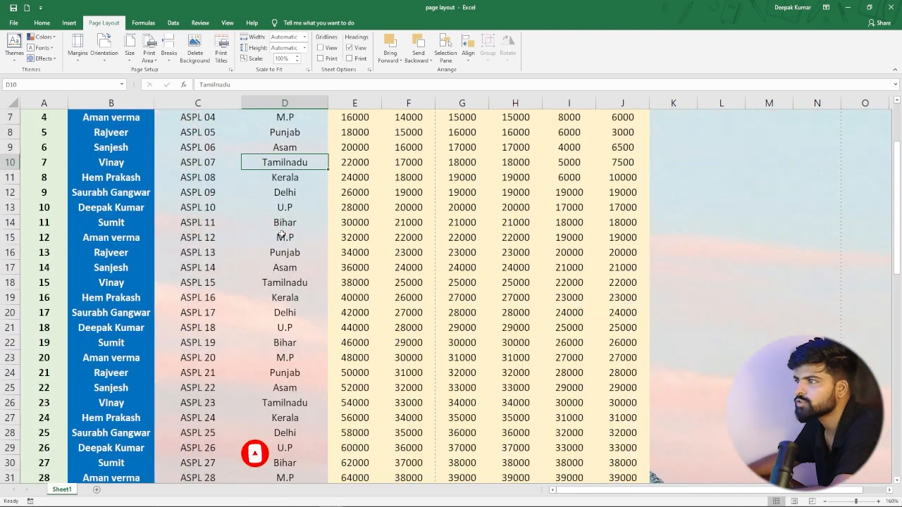
scroll(329, 229, "up", 3)
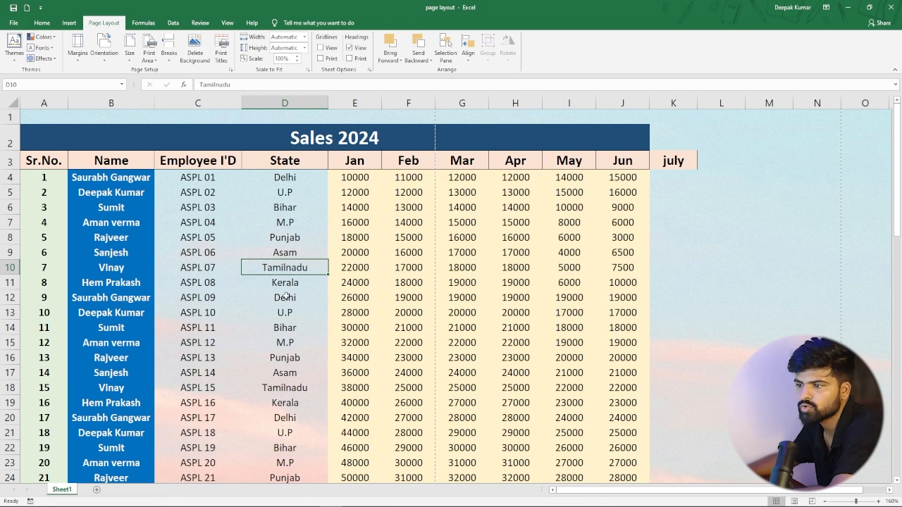
Delete the background picture from the sheet and return to the beginning of the table.
scroll(282, 300, "down", 5)
scroll(272, 305, "down", 3)
scroll(265, 282, "down", 5)
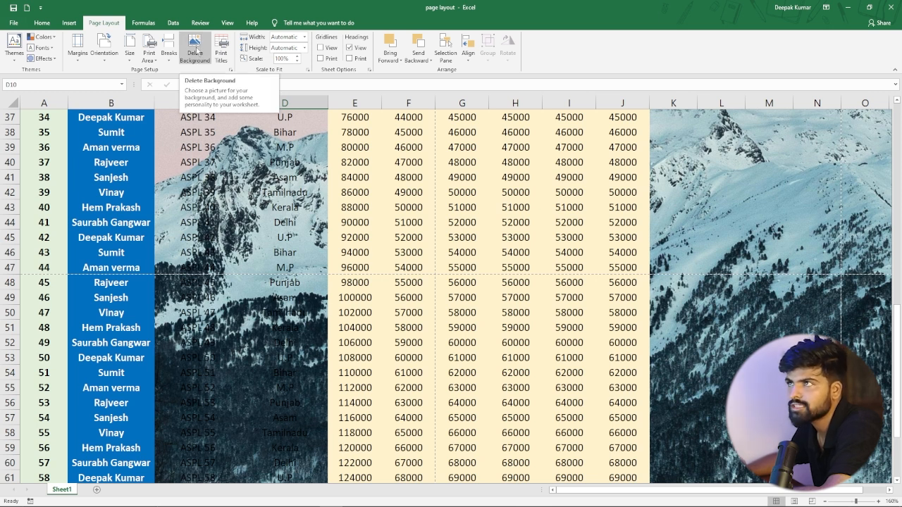
left_click(195, 52)
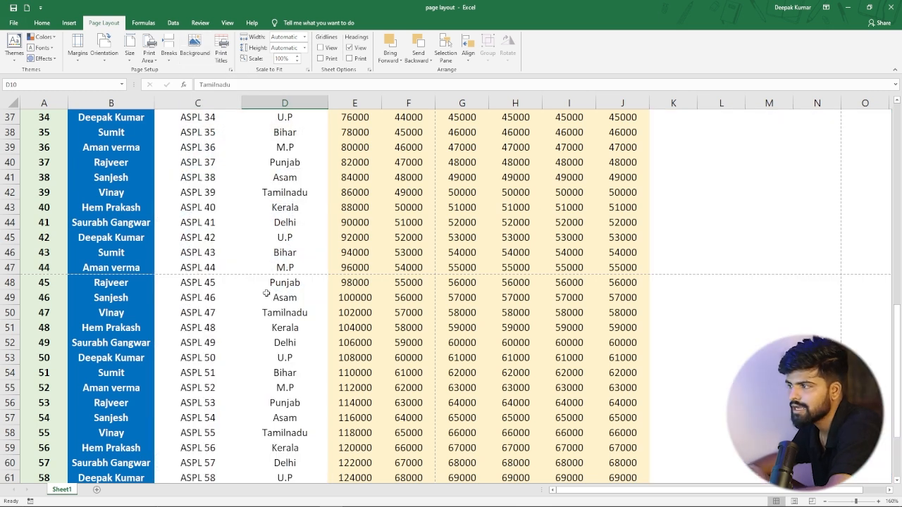
scroll(285, 218, "up", 12)
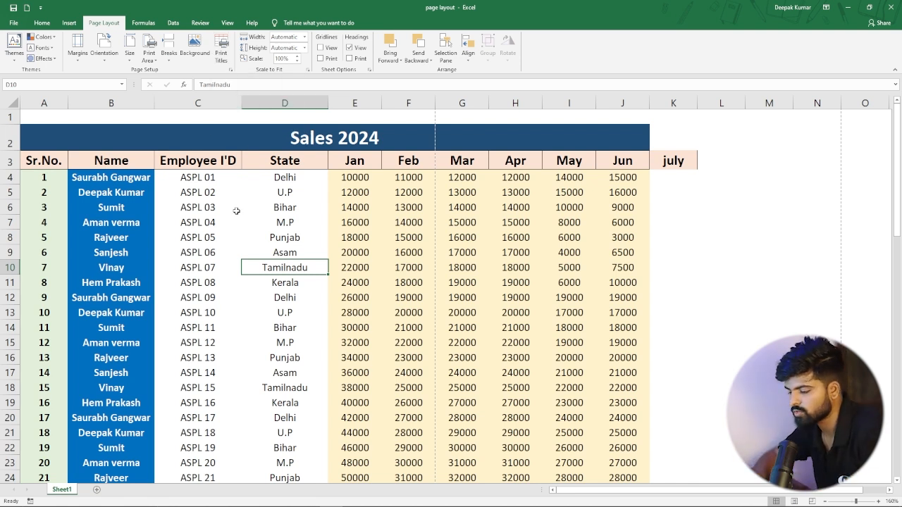
Check in the print preview whether the second page of the sales table carries the column headings.
key("ctrl+p")
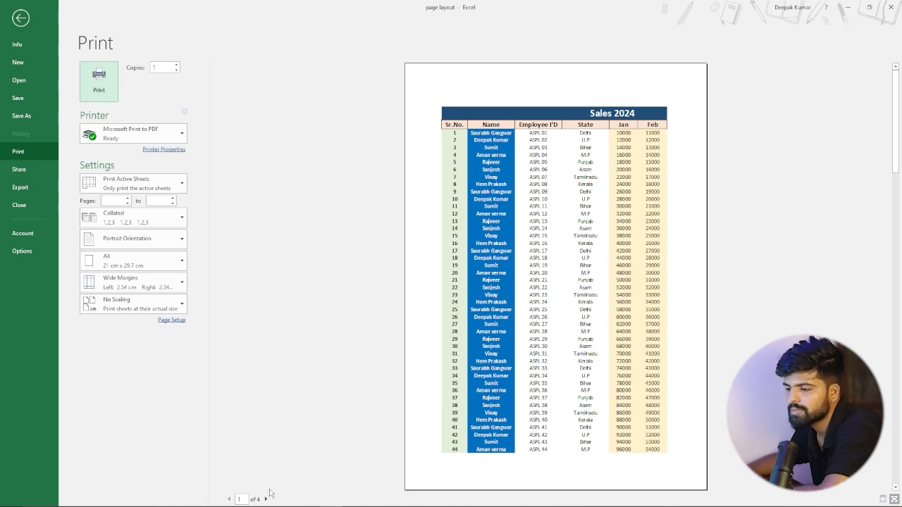
left_click(265, 498)
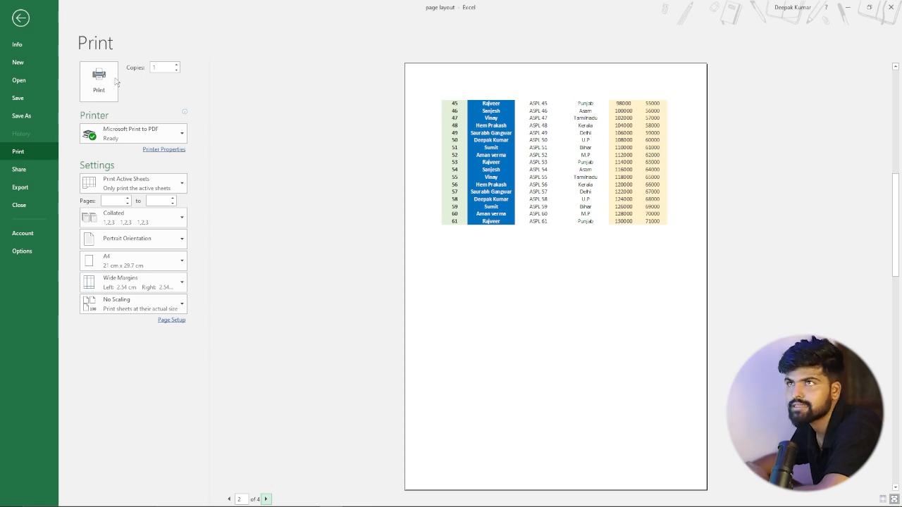
left_click(34, 24)
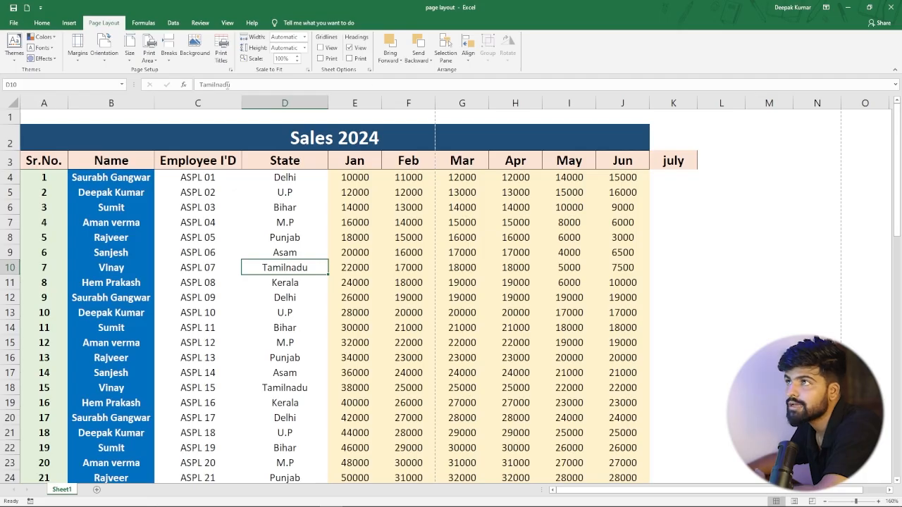
Set the heading row 3 ($3:$3) as the print title row repeated at the top of every page.
left_click(222, 48)
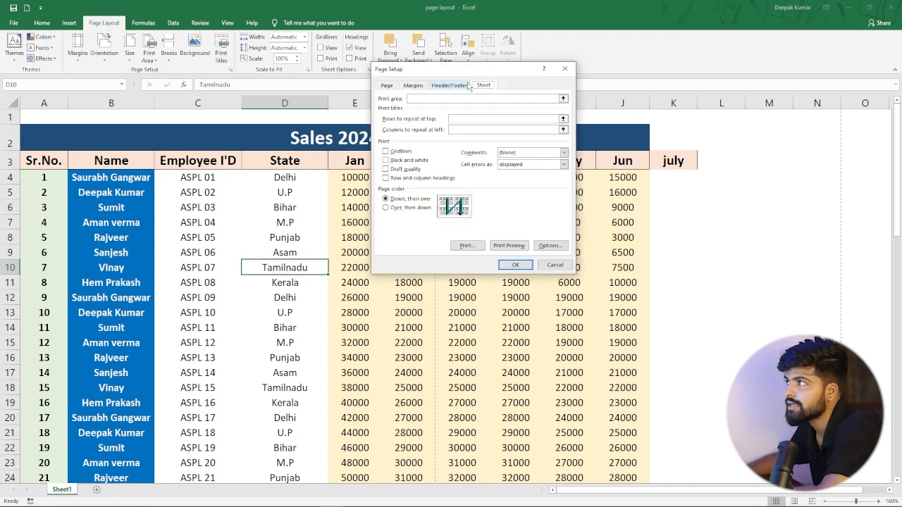
left_click_drag(457, 73, 491, 72)
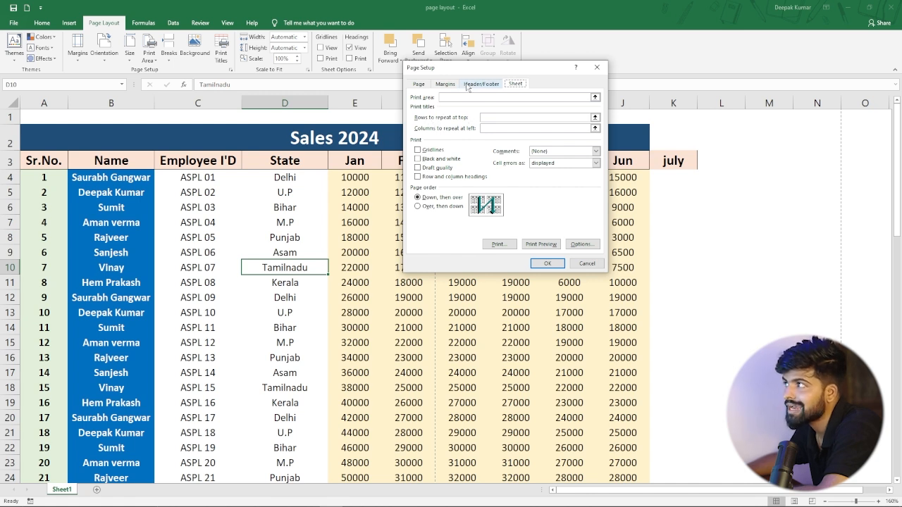
left_click_drag(472, 68, 474, 195)
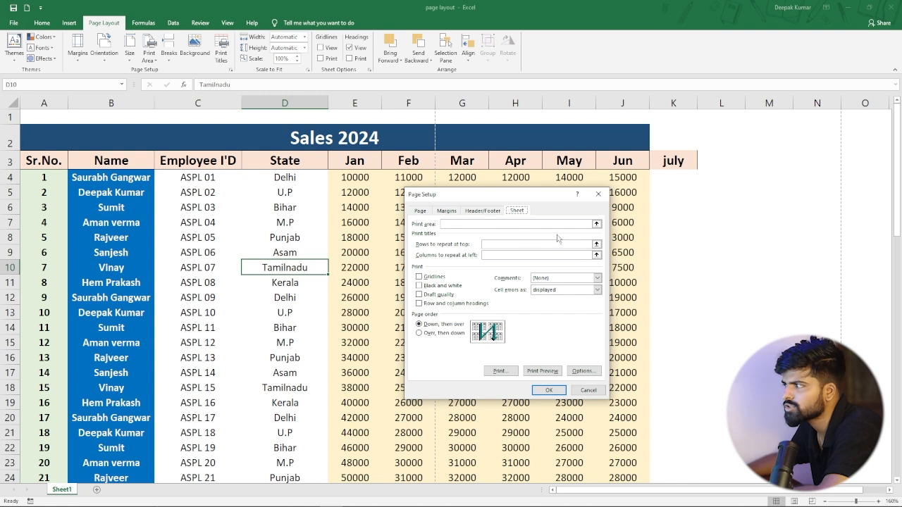
left_click(597, 243)
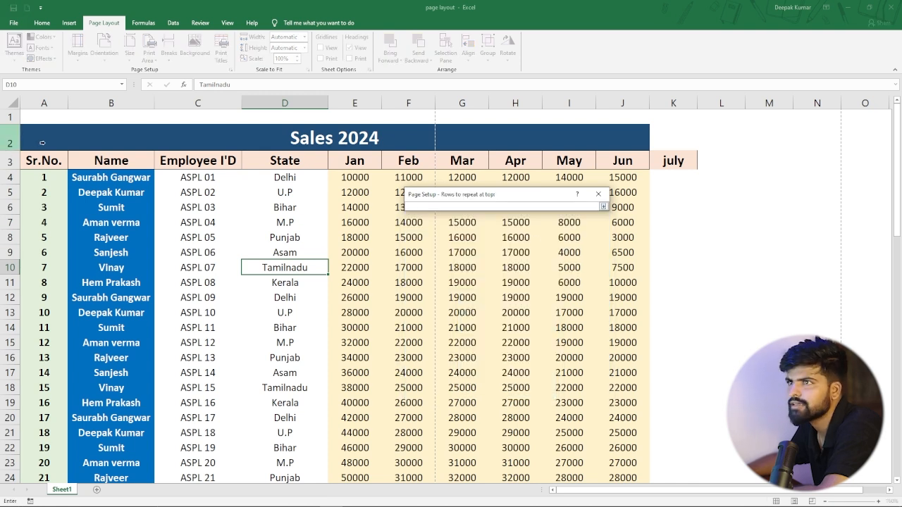
left_click(68, 161)
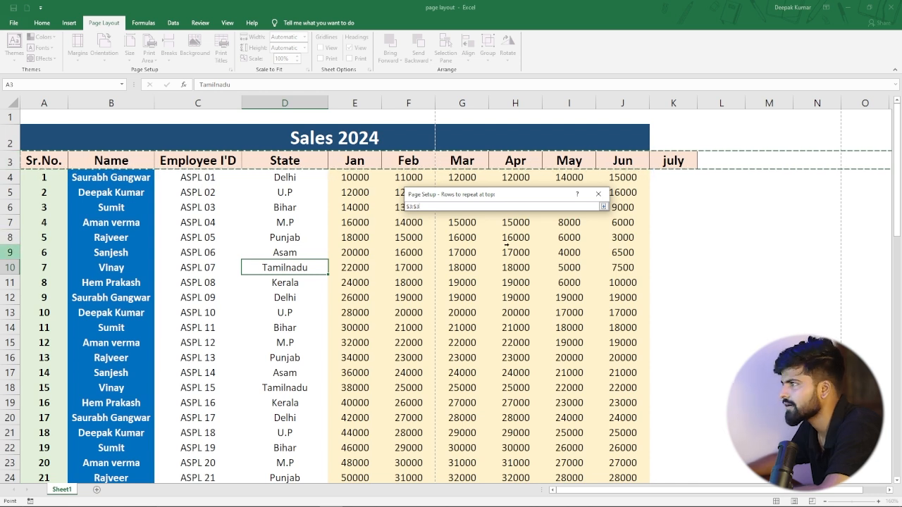
key("Return")
left_click(548, 390)
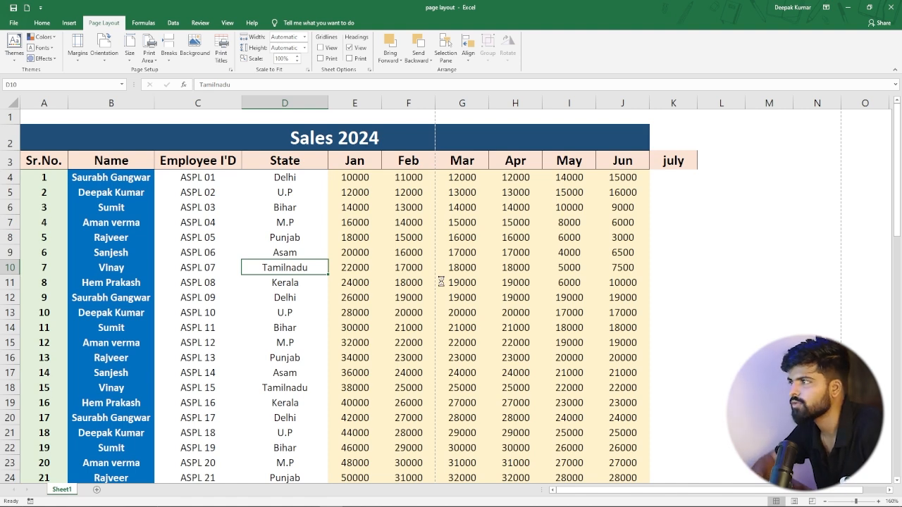
Check the repeated heading row on the second page of the print preview.
key("ctrl+p")
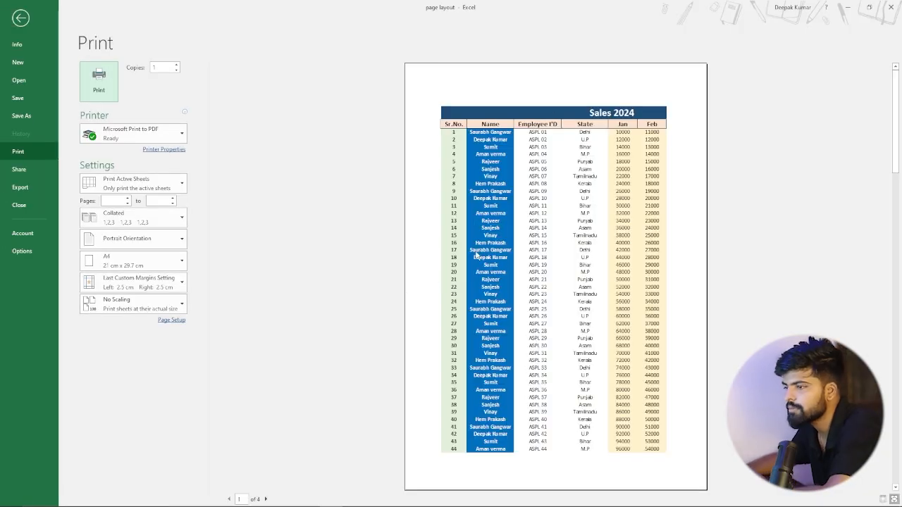
left_click(265, 499)
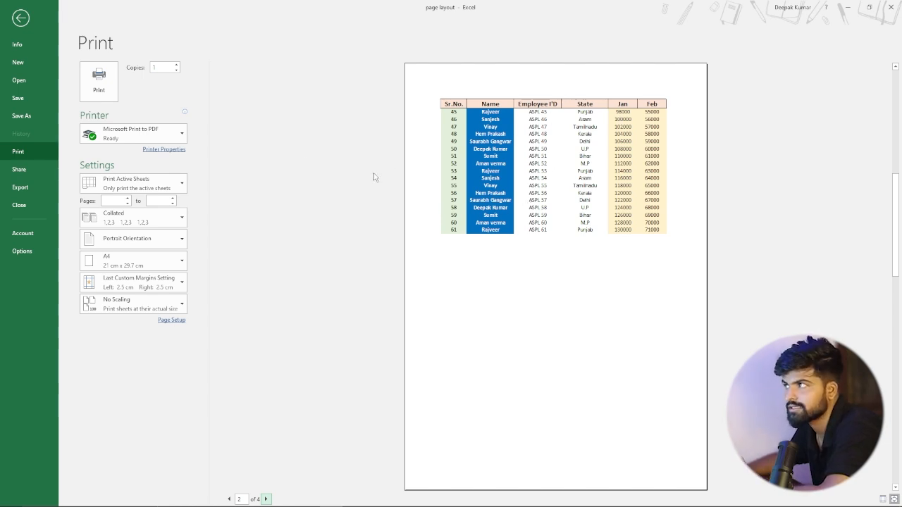
left_click(27, 20)
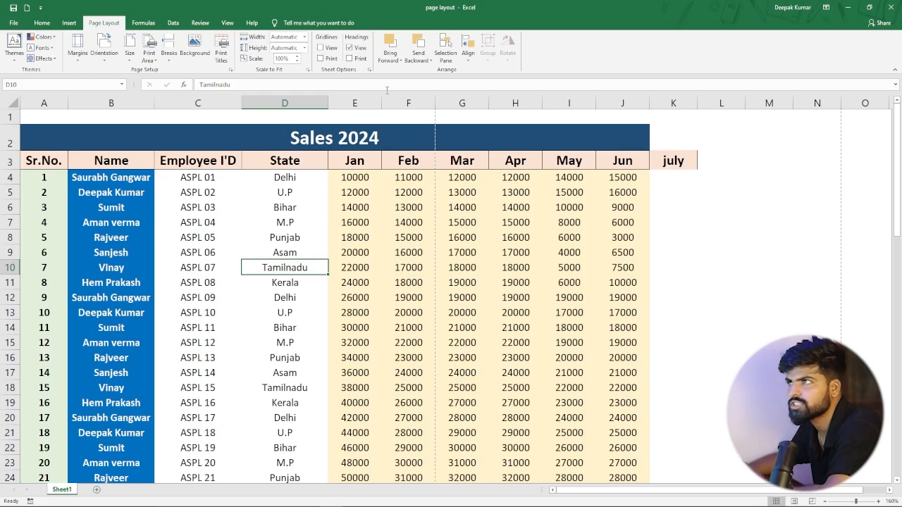
Examine the sheet print options in Page Setup without changing them, and view the first page in the print preview.
left_click(222, 56)
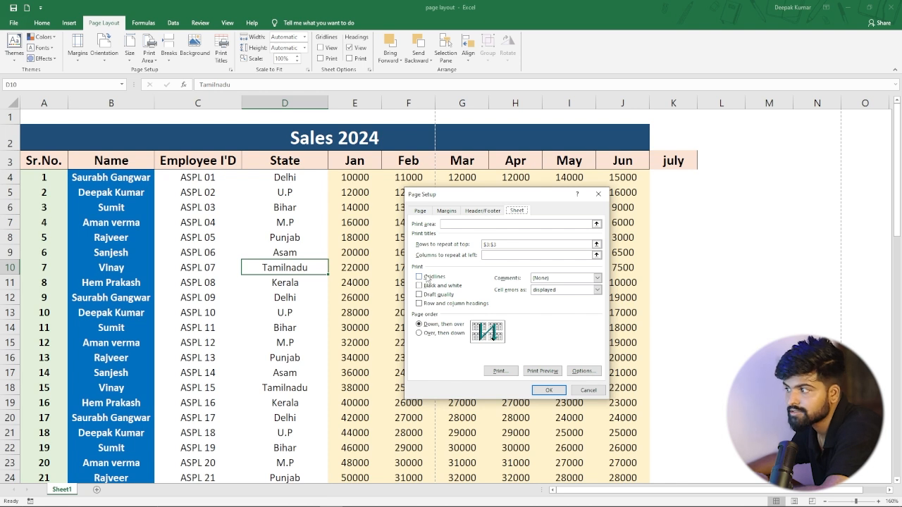
left_click(590, 391)
key("ctrl+p")
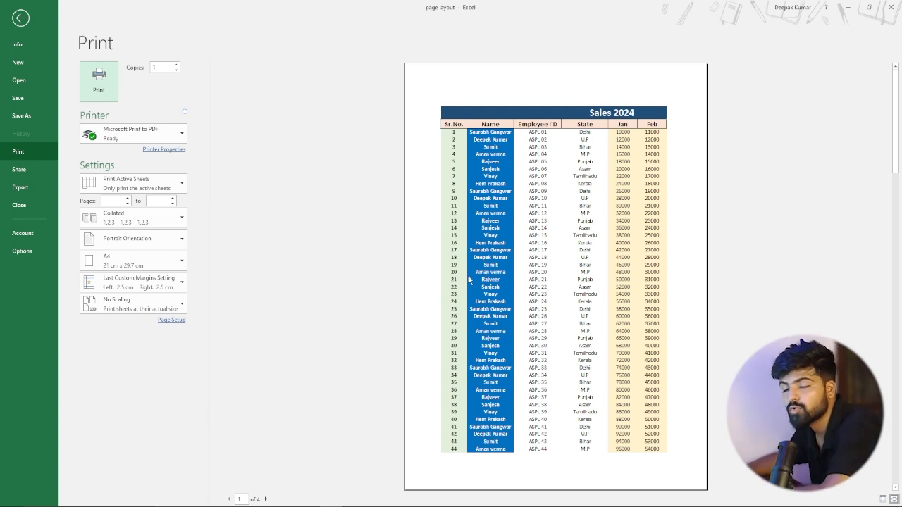
left_click(17, 21)
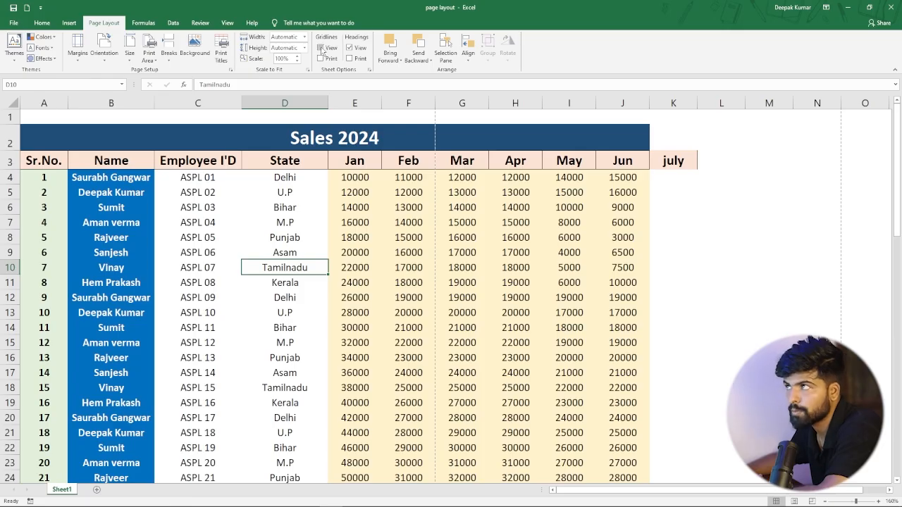
Show the gridlines on the worksheet and check the print preview for them.
left_click(321, 47)
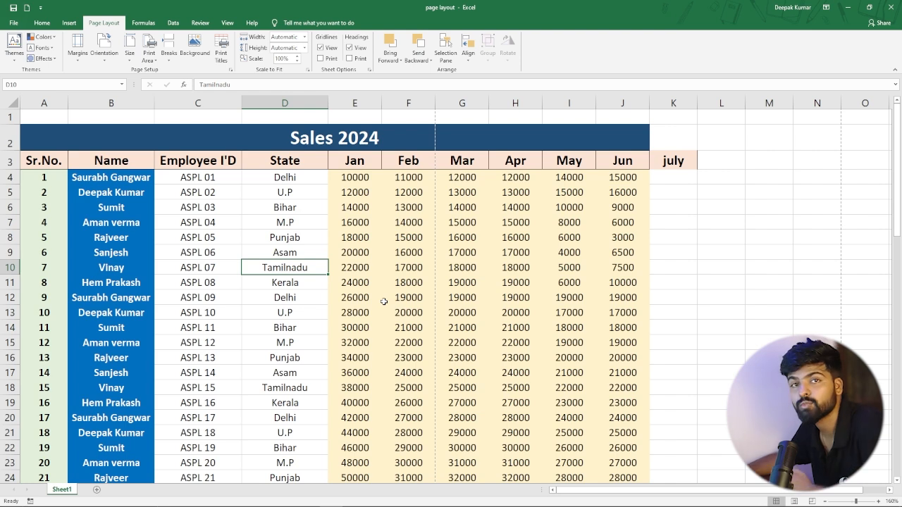
key("ctrl+p")
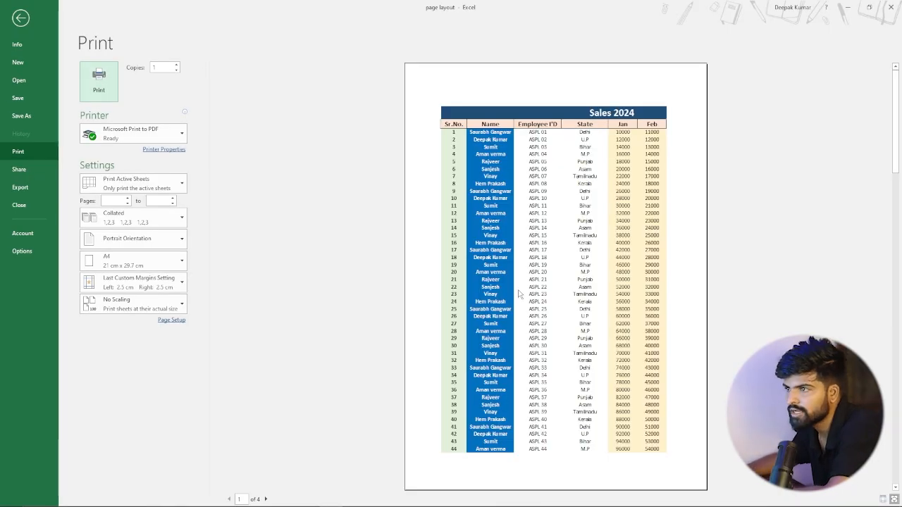
Turn on gridline printing in Page Setup and check the gridlines in the print preview.
left_click(21, 18)
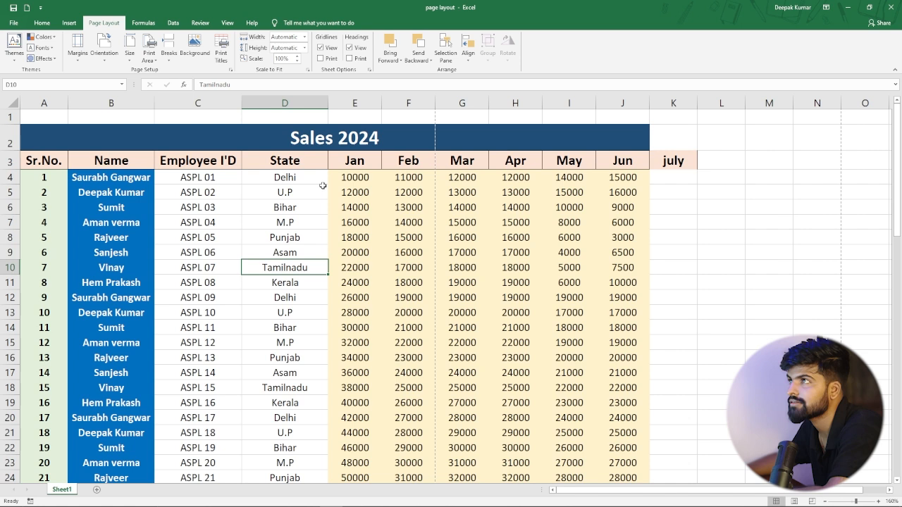
left_click(221, 51)
left_click(425, 277)
left_click(547, 391)
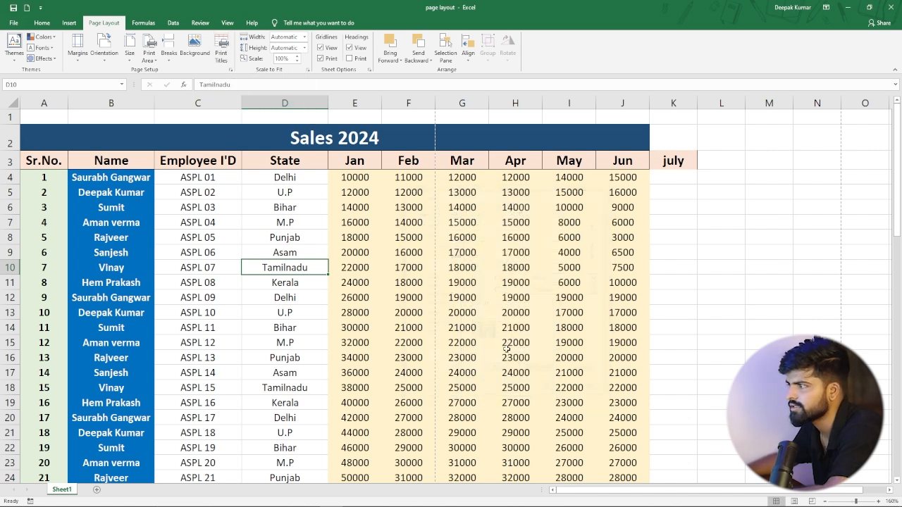
key("ctrl+p")
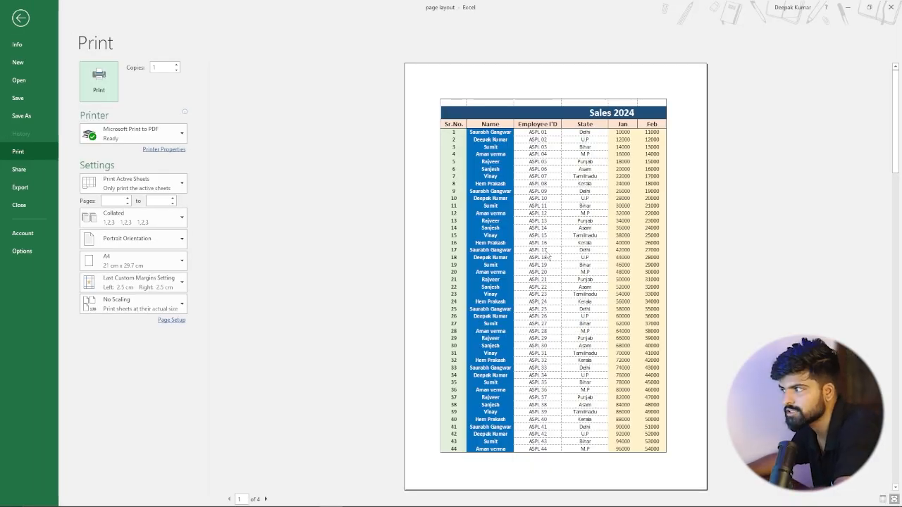
left_click(21, 18)
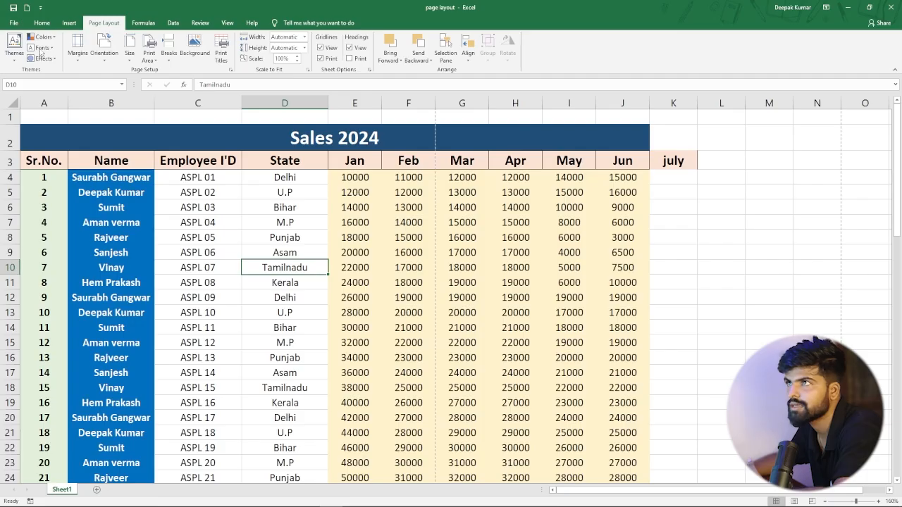
Set the sheet's comments to print at the end of the sheet in Page Setup.
left_click(220, 49)
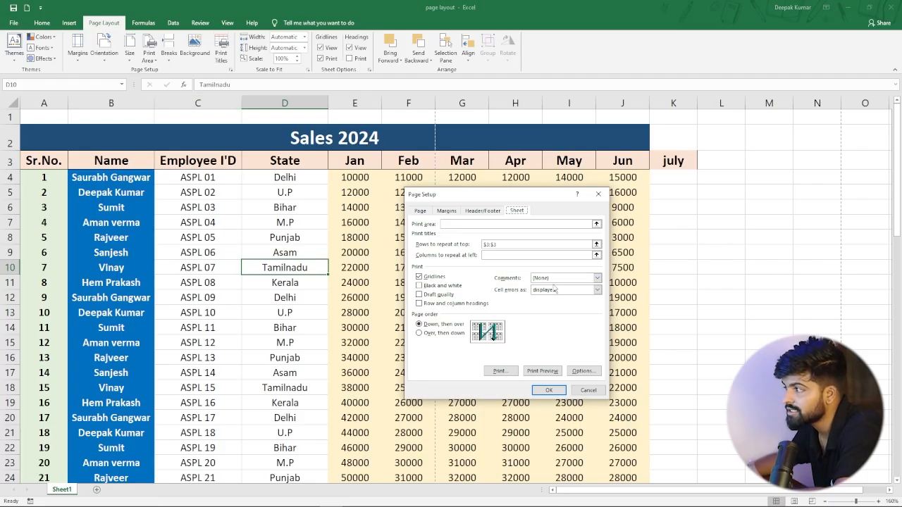
left_click(596, 279)
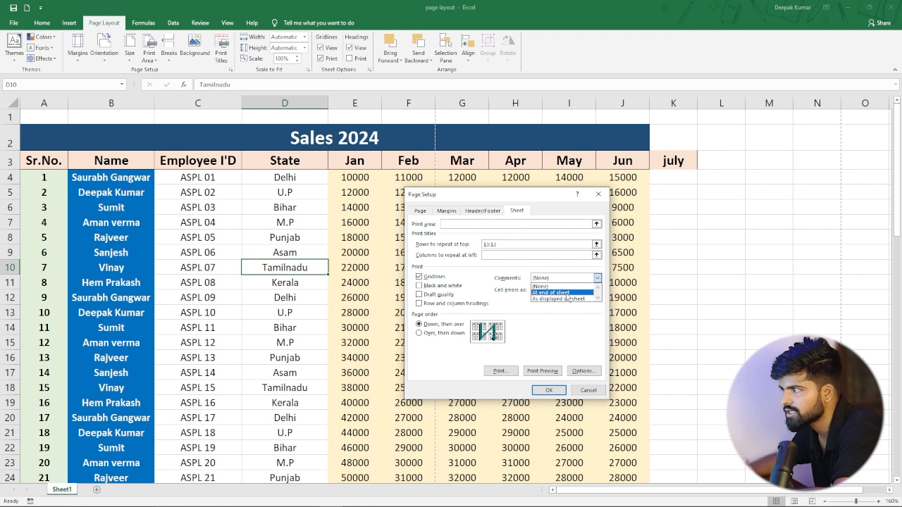
left_click(567, 293)
left_click(567, 278)
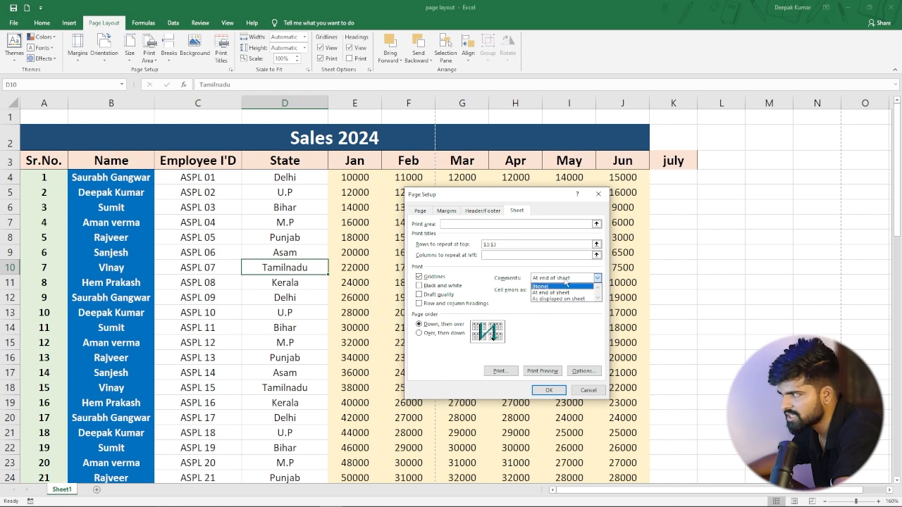
left_click(598, 279)
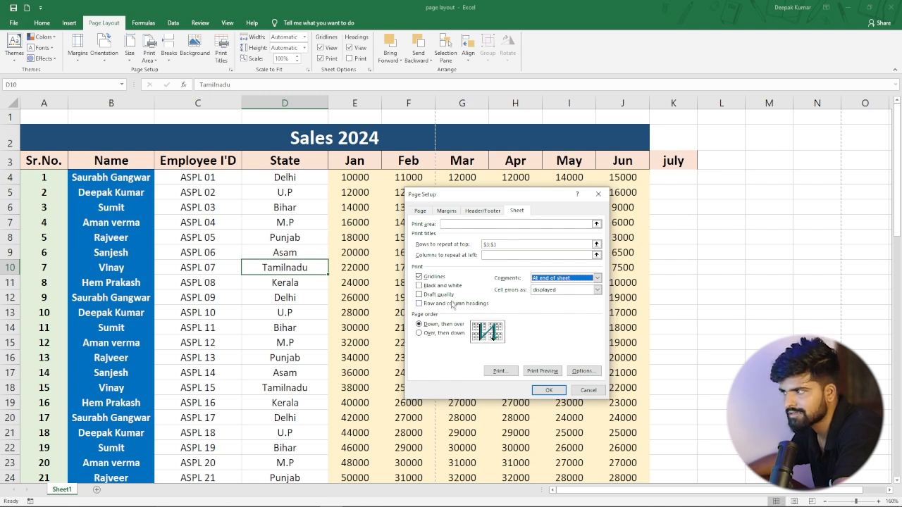
Enable black and white printing and row and column headings, and check the result in the print preview.
left_click(419, 285)
left_click(419, 304)
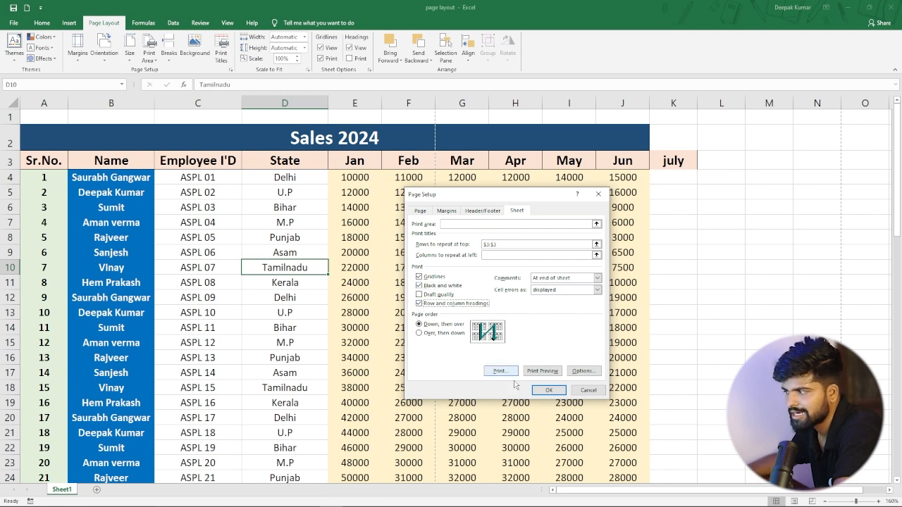
left_click(549, 391)
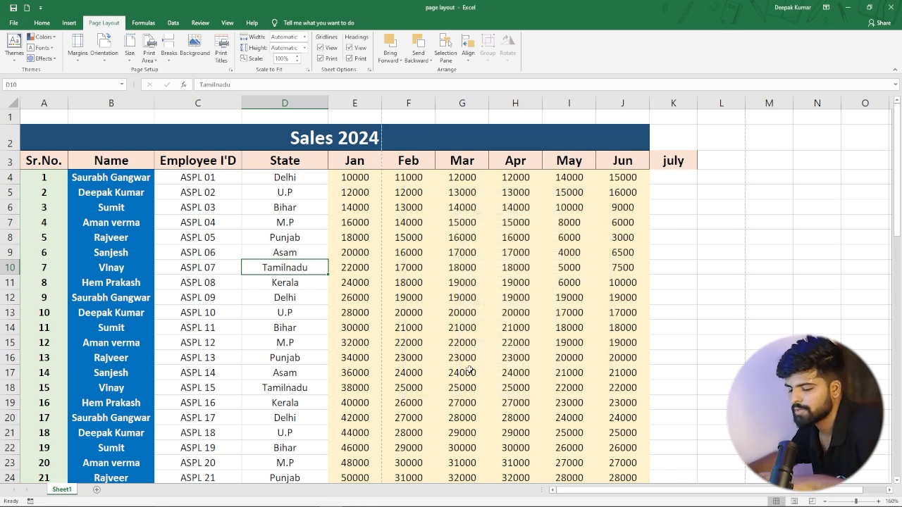
key("ctrl+p")
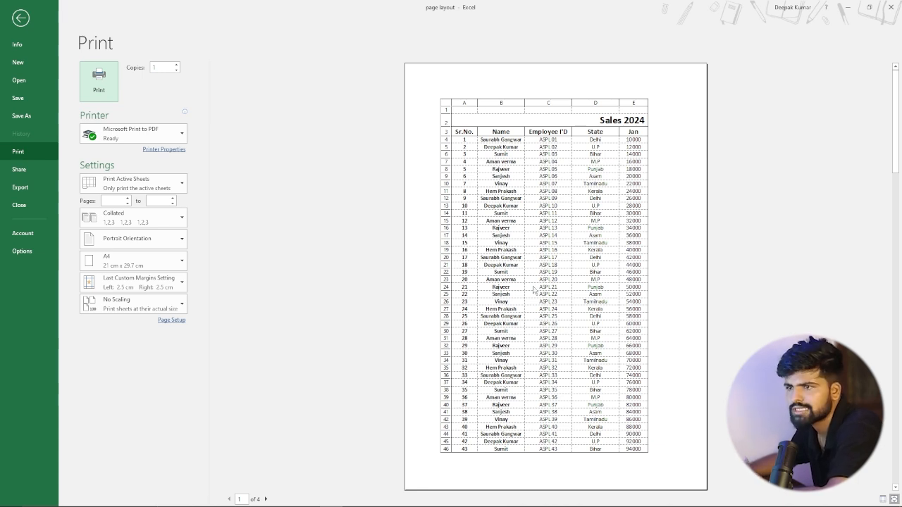
left_click(21, 17)
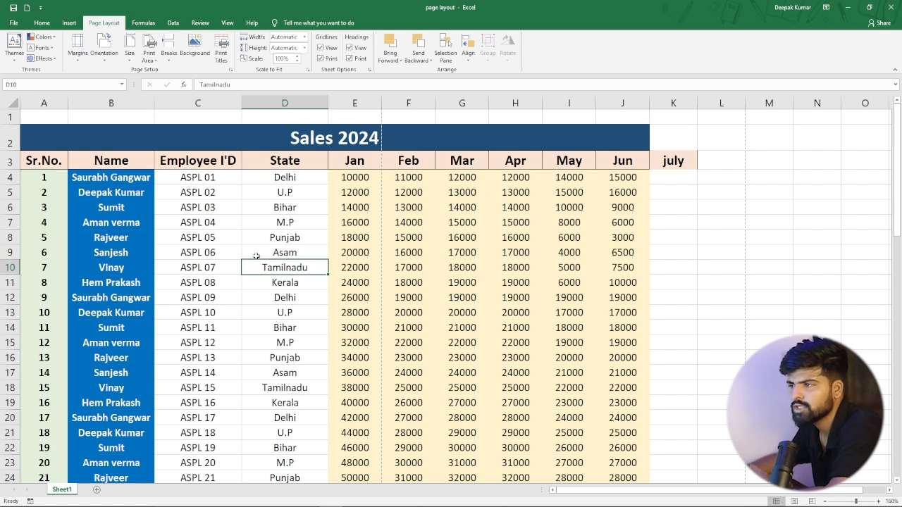
Disable printing of row and column headings, black and white, and gridlines, and check the sheet in the print preview.
left_click(221, 51)
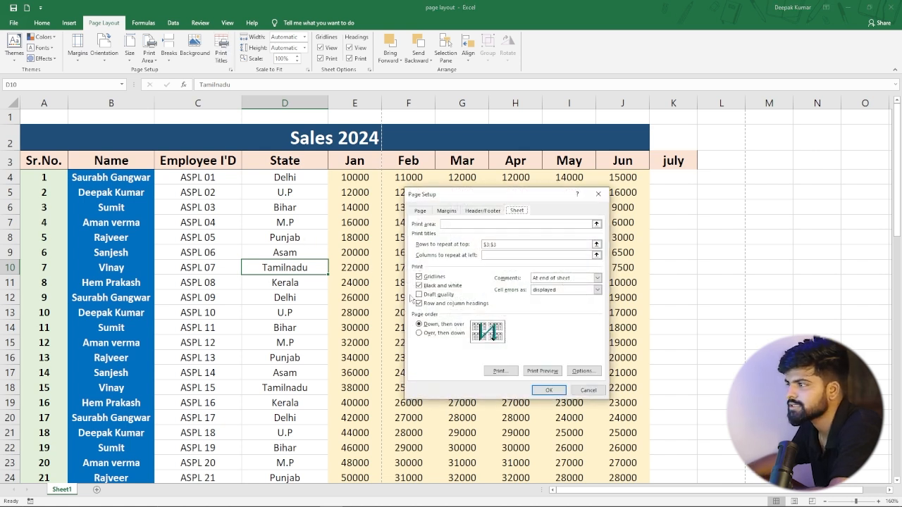
left_click(419, 303)
left_click(419, 286)
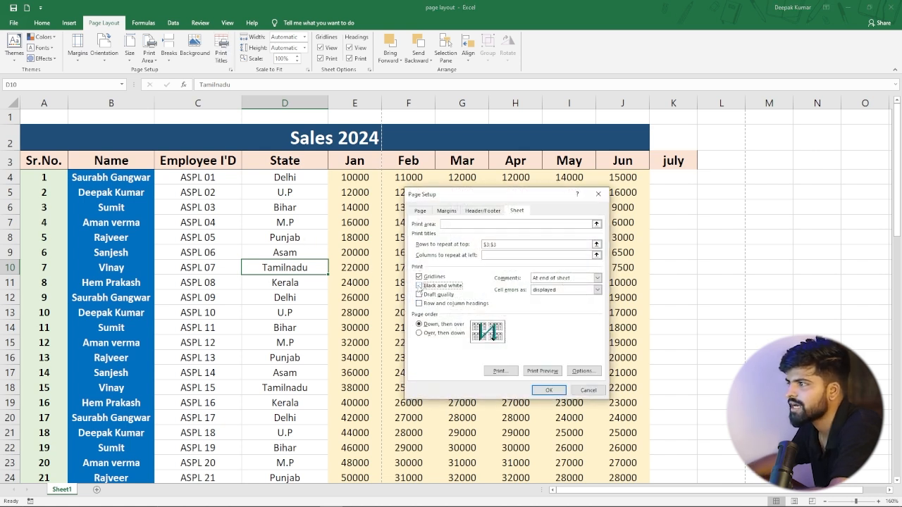
left_click(419, 276)
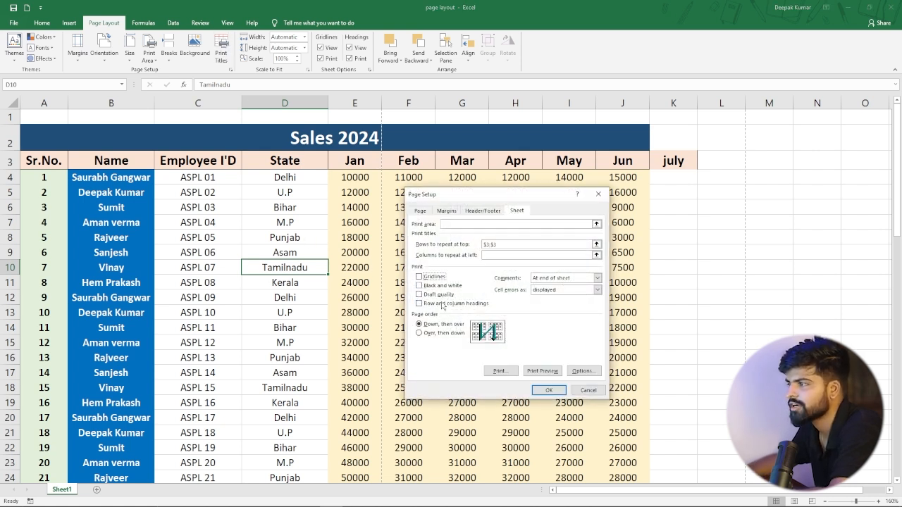
left_click(548, 389)
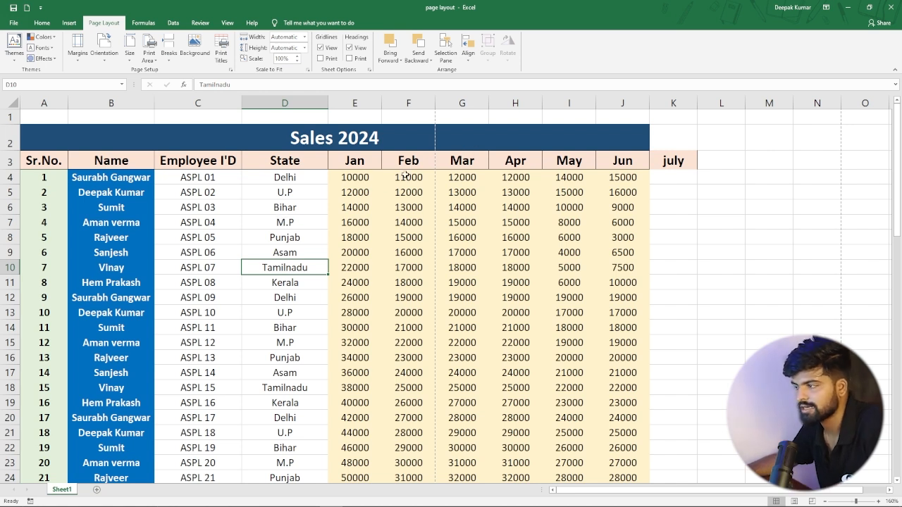
key("ctrl+p")
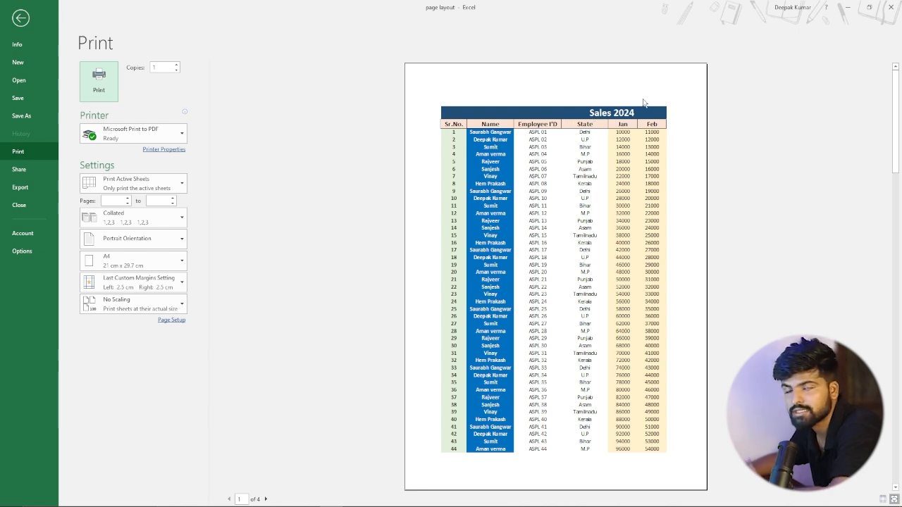
left_click(20, 19)
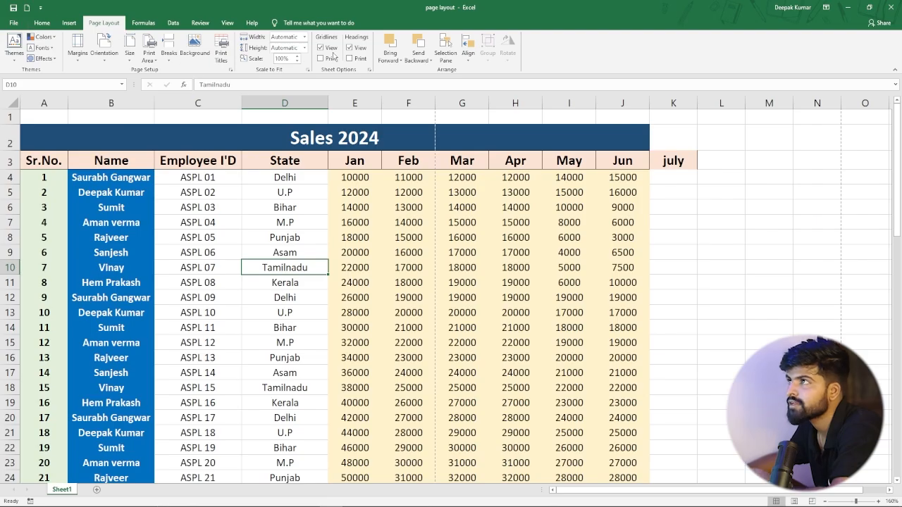
Scale the printout width to 1 page and check the print preview.
left_click(304, 39)
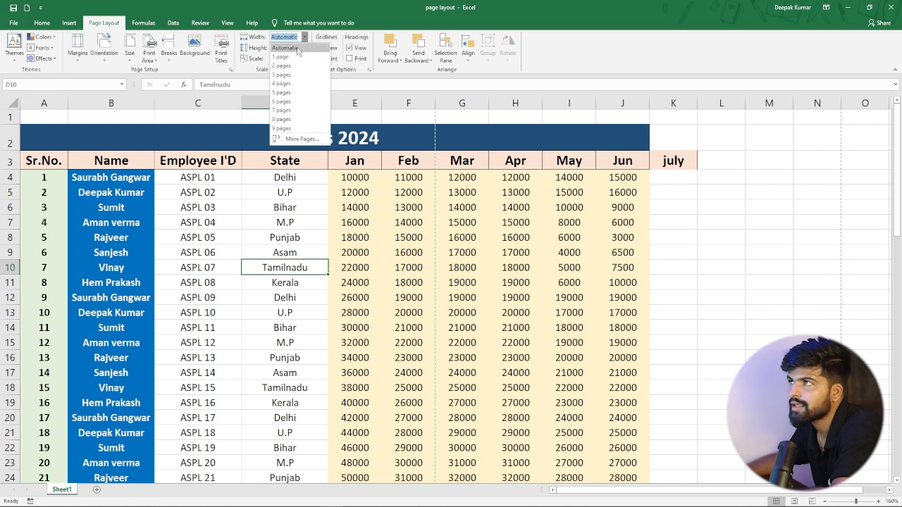
left_click(281, 58)
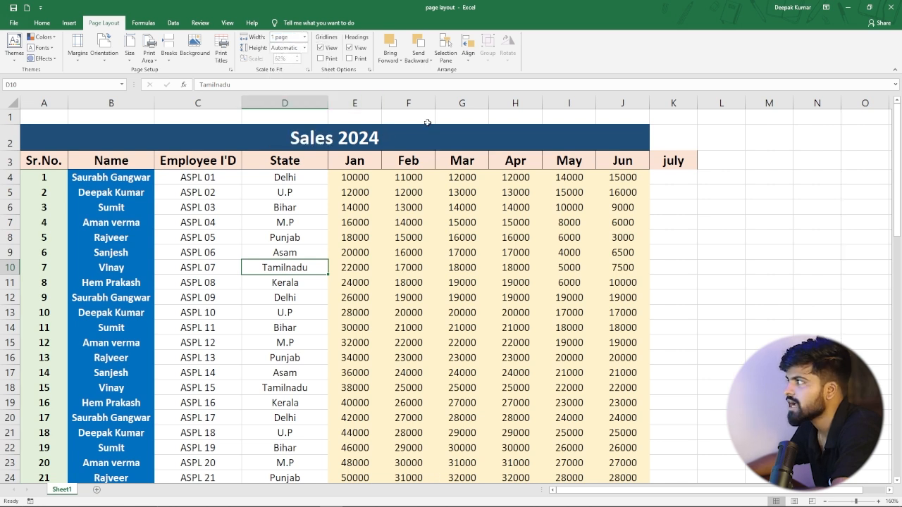
left_click(440, 232)
key("ctrl+p")
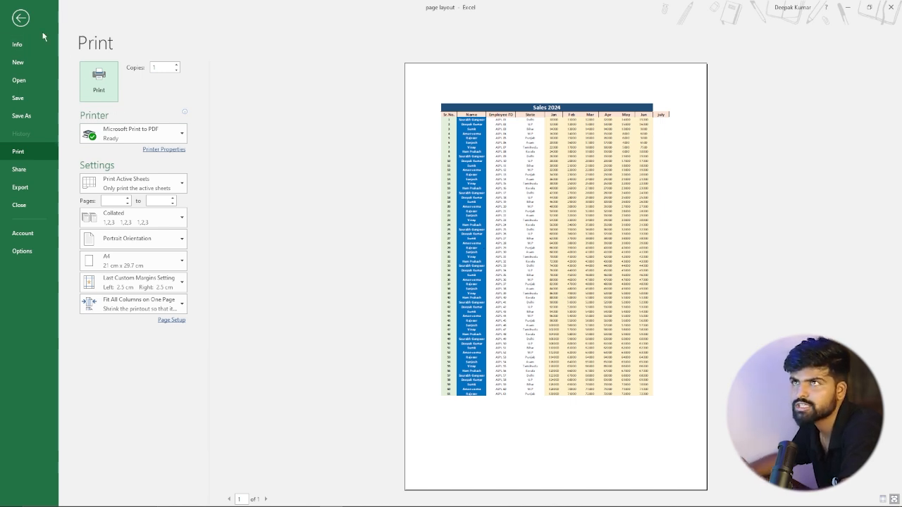
left_click(20, 18)
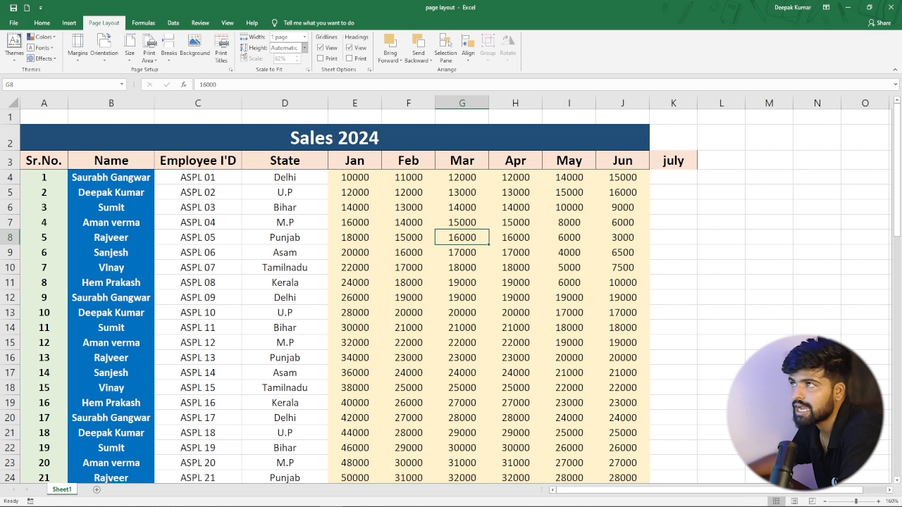
Set the printout width to Automatic and reduce the print scale to 60%.
left_click(304, 48)
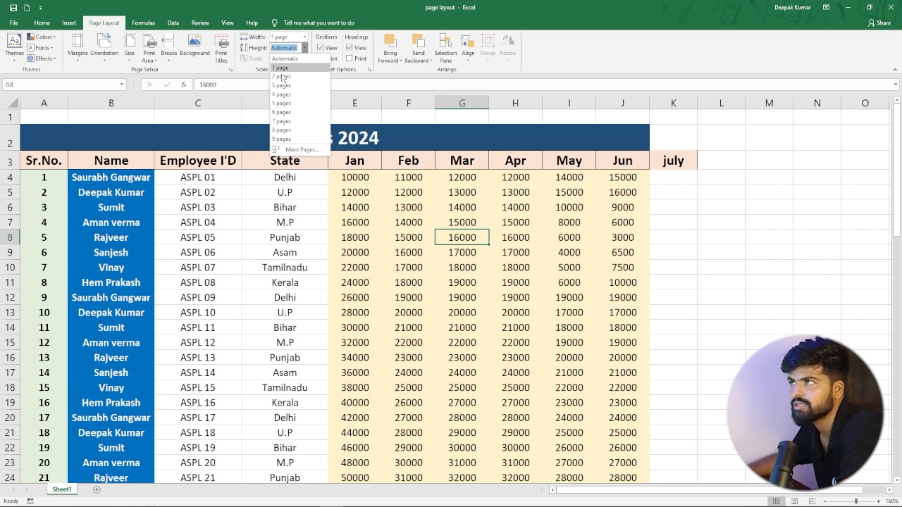
left_click(225, 145)
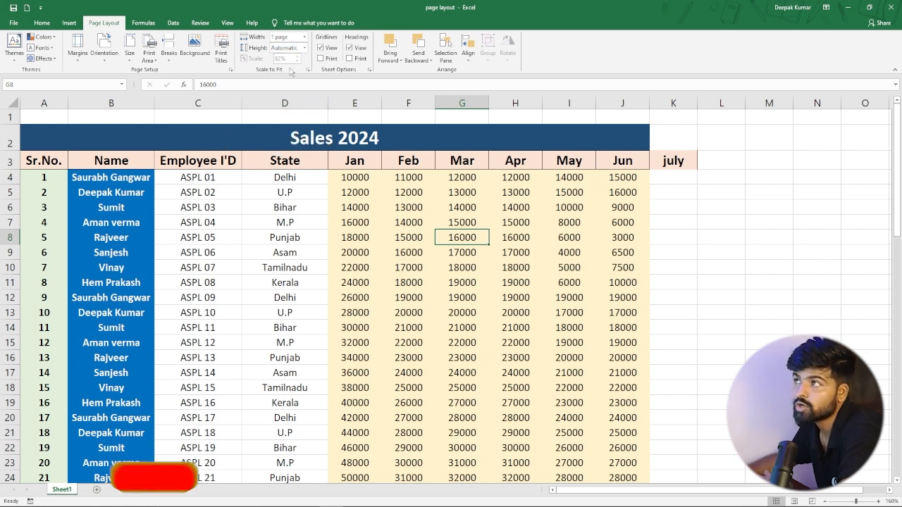
left_click(305, 37)
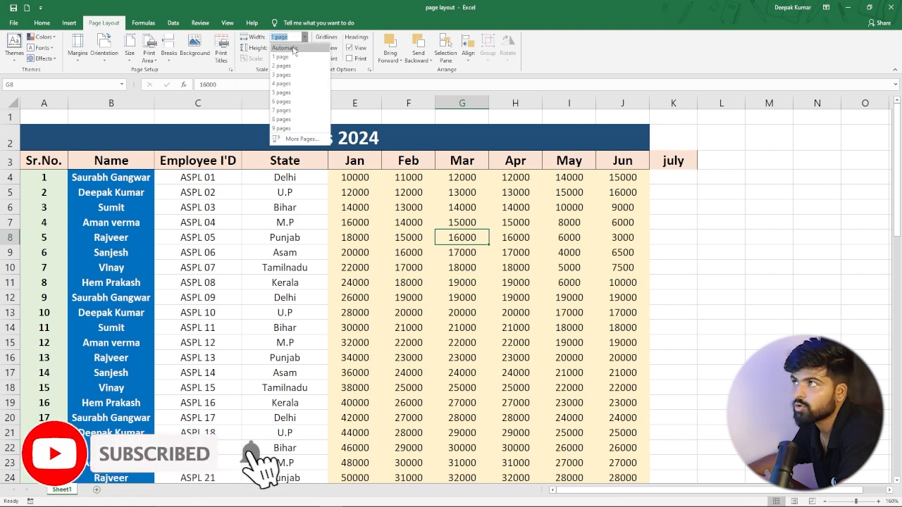
left_click(287, 48)
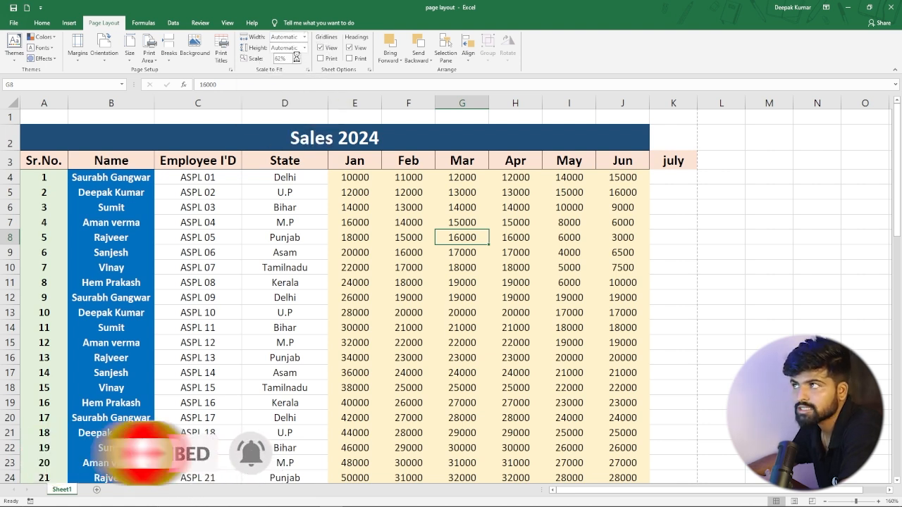
left_click(296, 60)
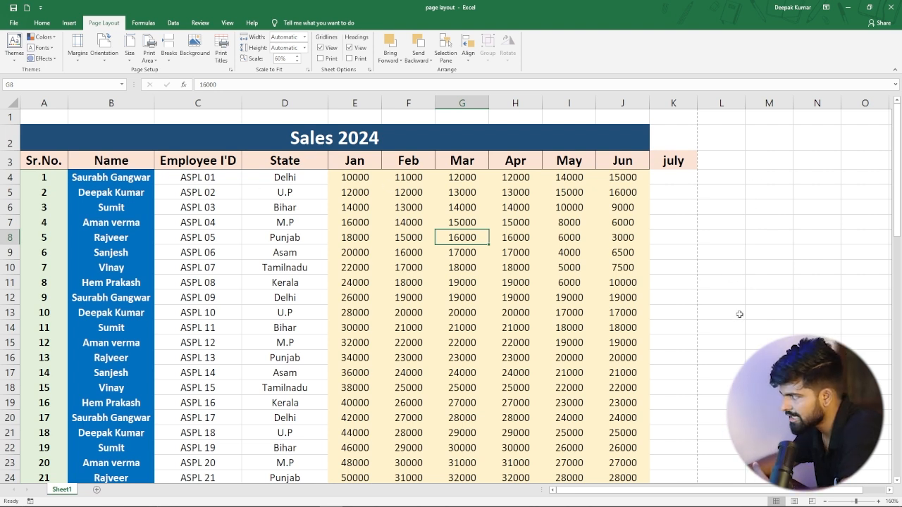
Hide the gridlines on the worksheet and show them again.
left_click(321, 47)
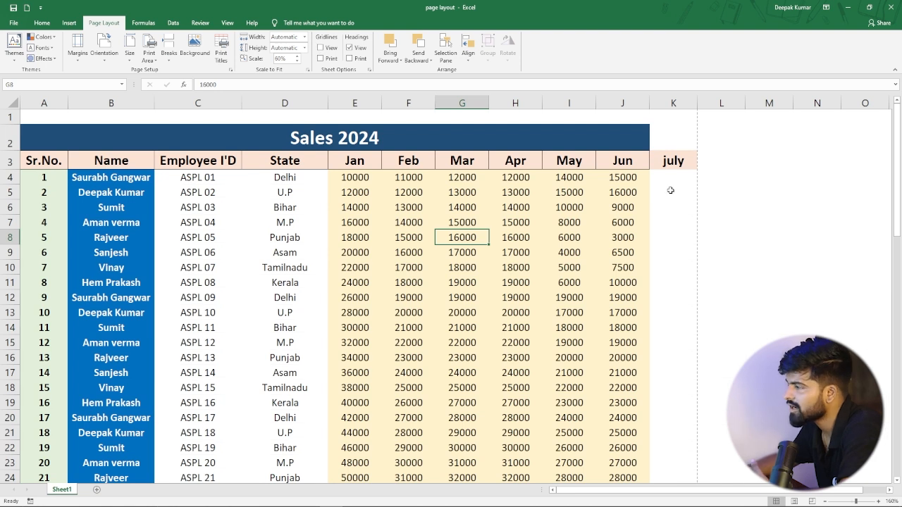
left_click(320, 47)
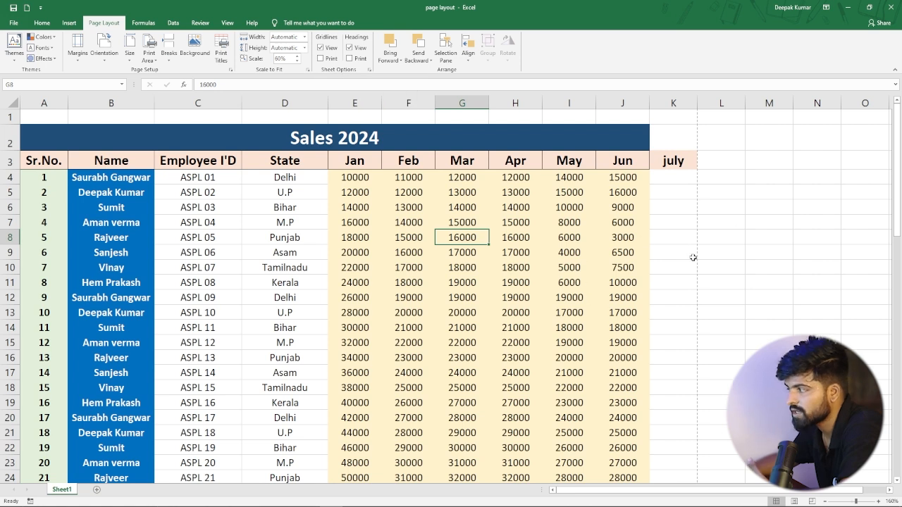
left_click(321, 60)
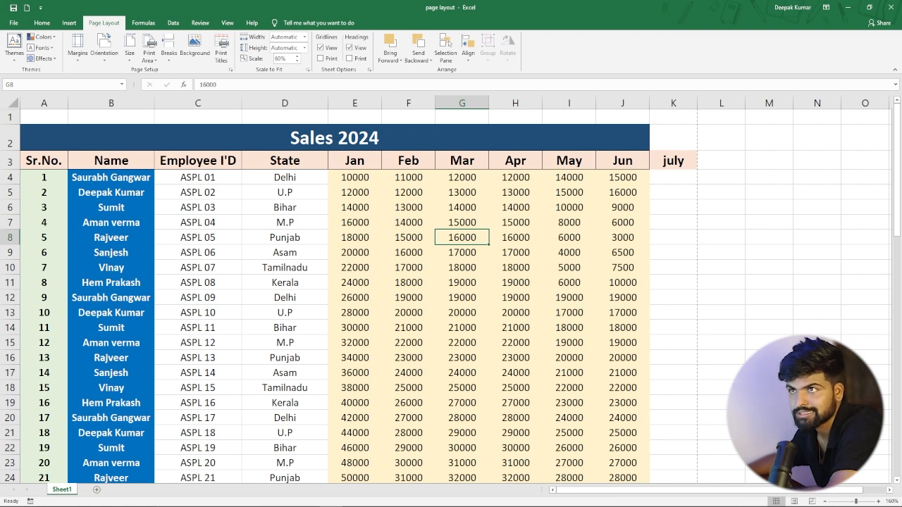
Hide the worksheet's row and column headings and show them again.
left_click(349, 48)
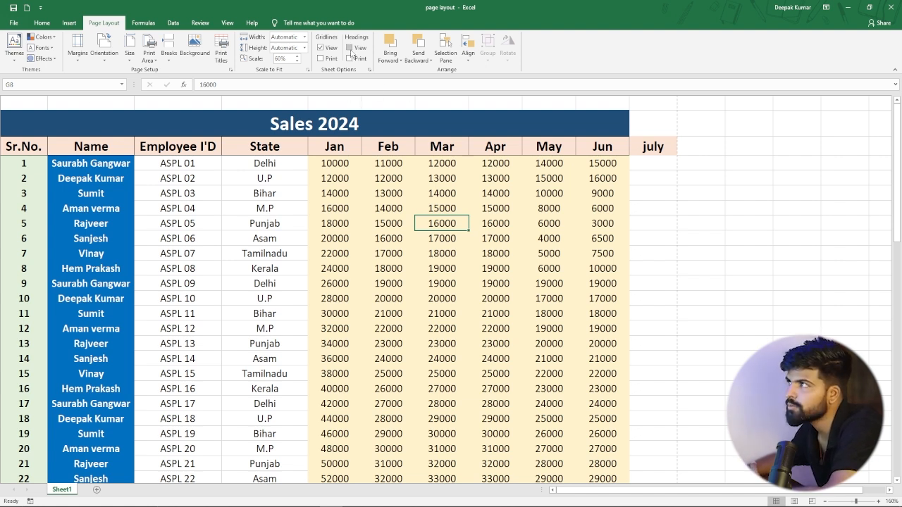
left_click(349, 48)
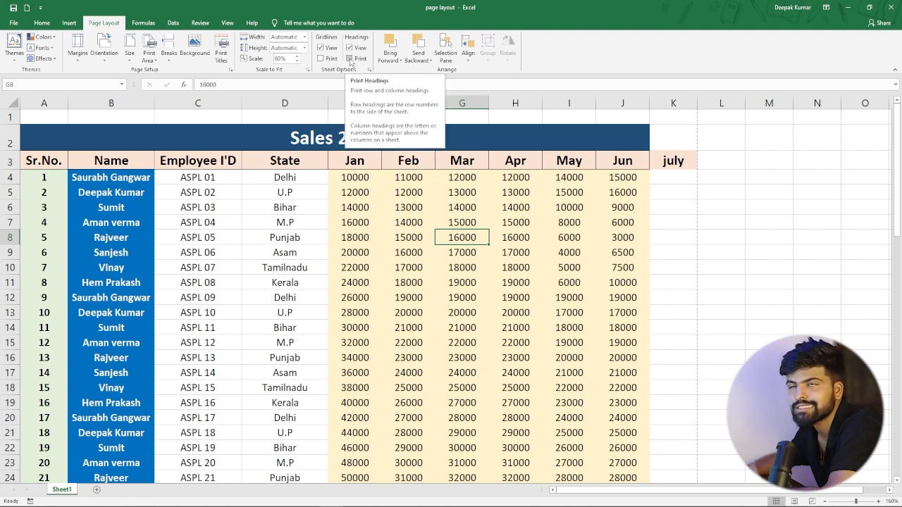
left_click(350, 58)
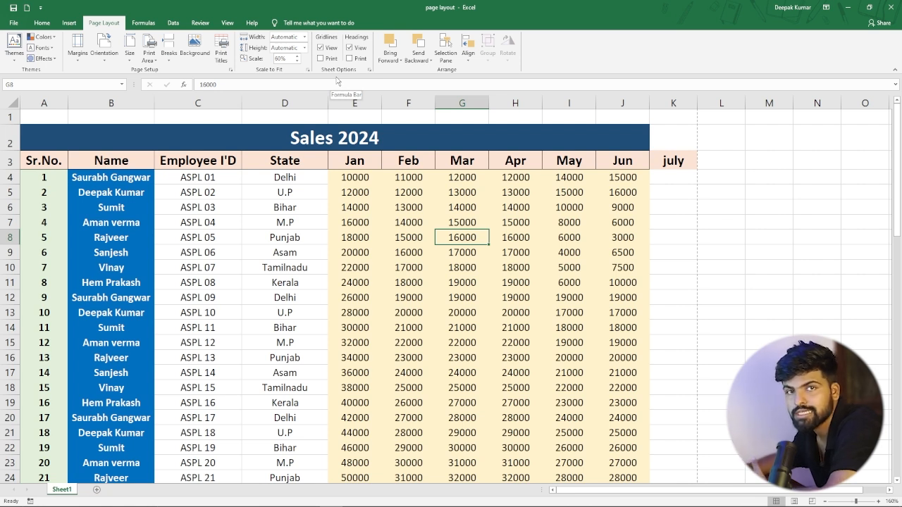
Draw a rectangle about 4.94 cm wide and 3.57 cm high beside the sales table and give it the orange shape style.
left_click(69, 22)
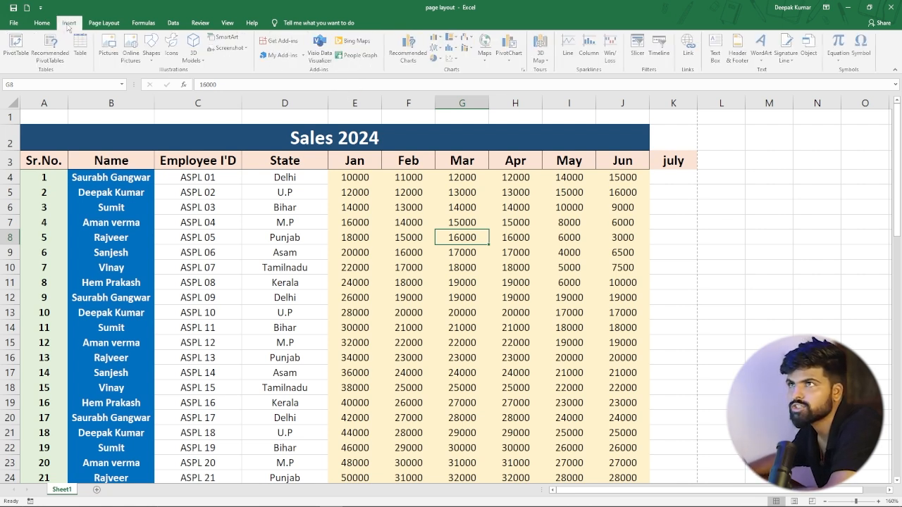
left_click(156, 63)
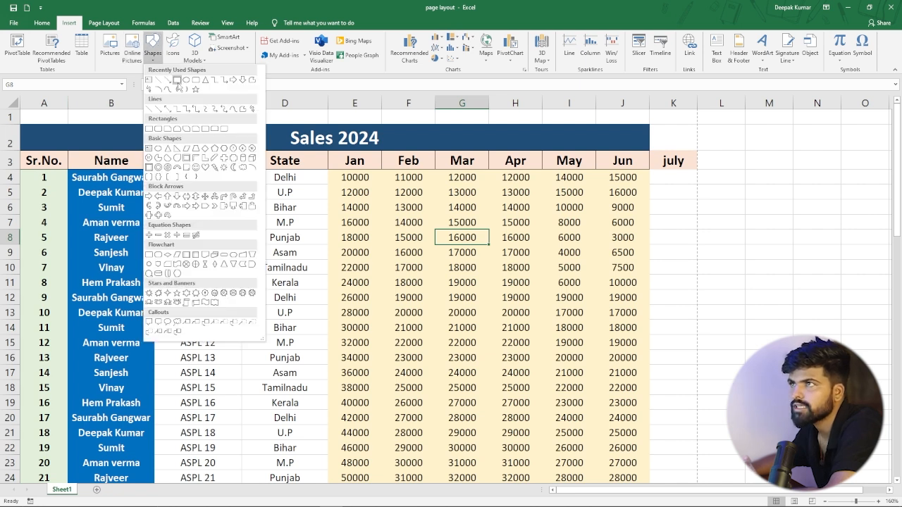
left_click(177, 81)
mouse_move(672, 232)
left_mouse_down()
mouse_move(744, 321)
mouse_move(813, 334)
left_mouse_up()
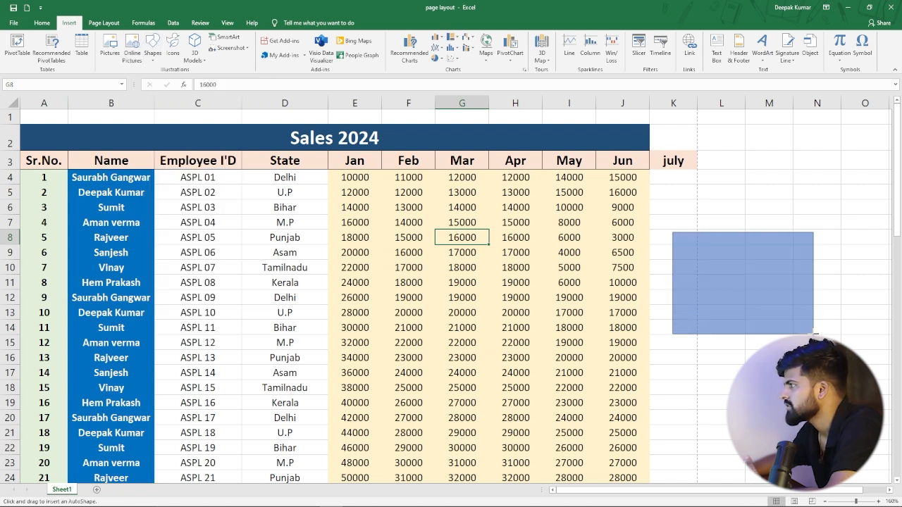
left_click(186, 47)
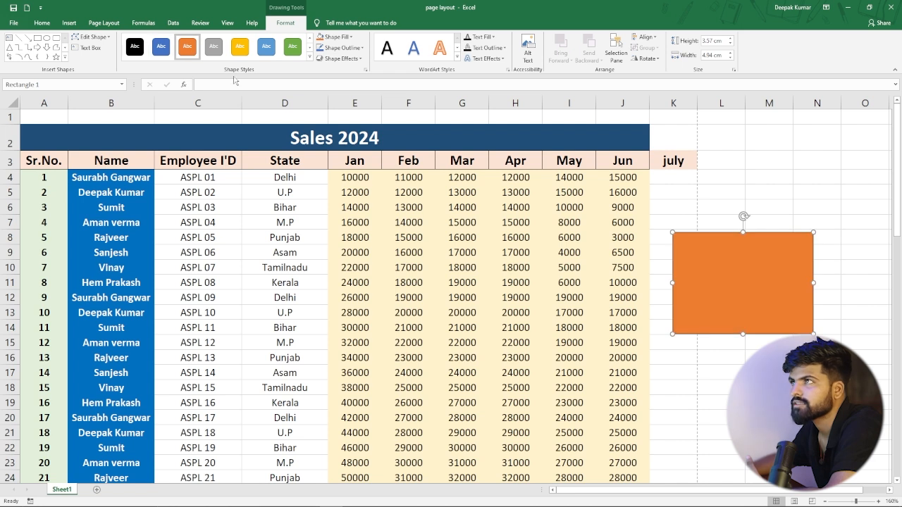
Draw a green oval about 3.67 cm wide and 3.41 cm high and place it overlapping the orange rectangle's lower-left corner.
left_click(46, 37)
left_click_drag(456, 207, 561, 303)
left_click(293, 47)
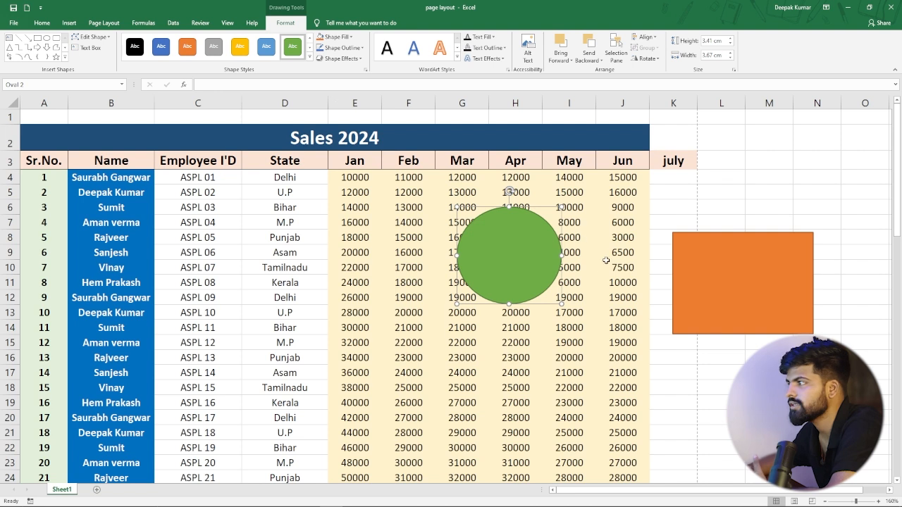
left_click_drag(515, 256, 782, 417)
scroll(727, 307, "down", 1)
scroll(728, 303, "up", 1)
mouse_move(729, 301)
left_mouse_down()
mouse_move(744, 296)
mouse_move(744, 308)
left_mouse_up()
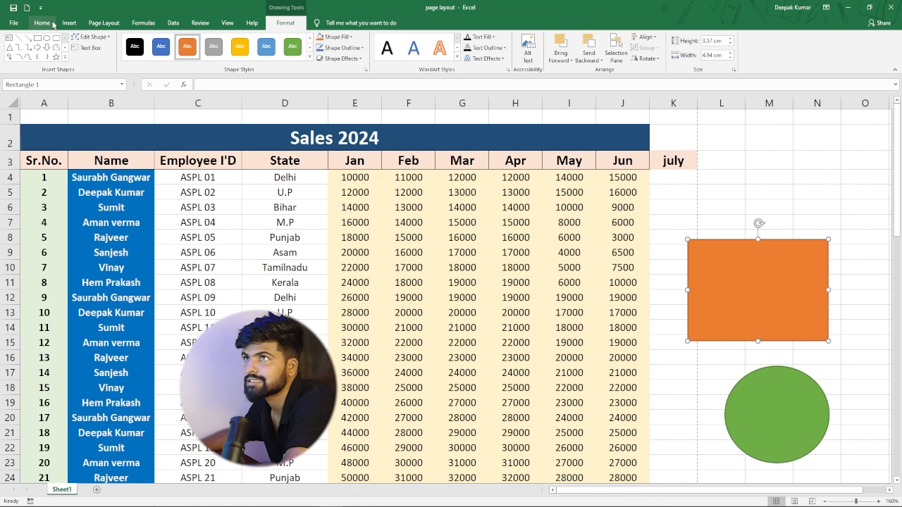
left_click(99, 25)
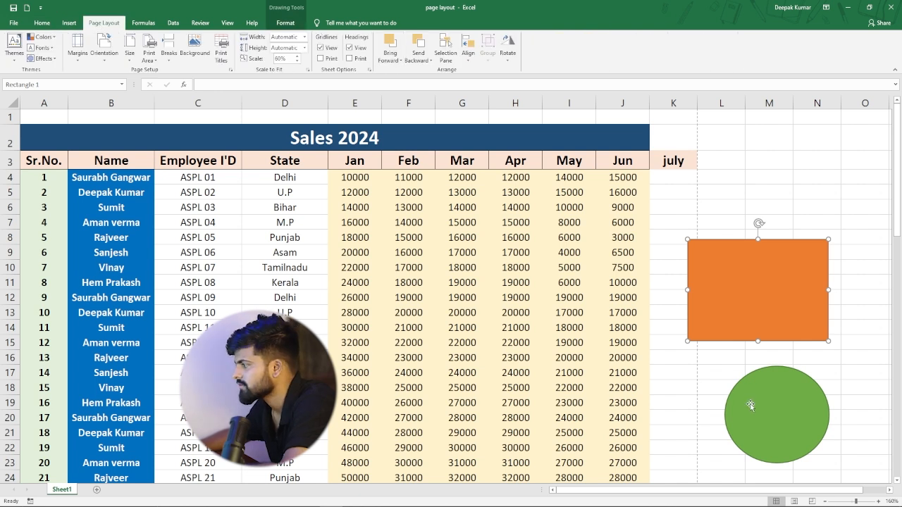
left_click_drag(751, 404, 691, 369)
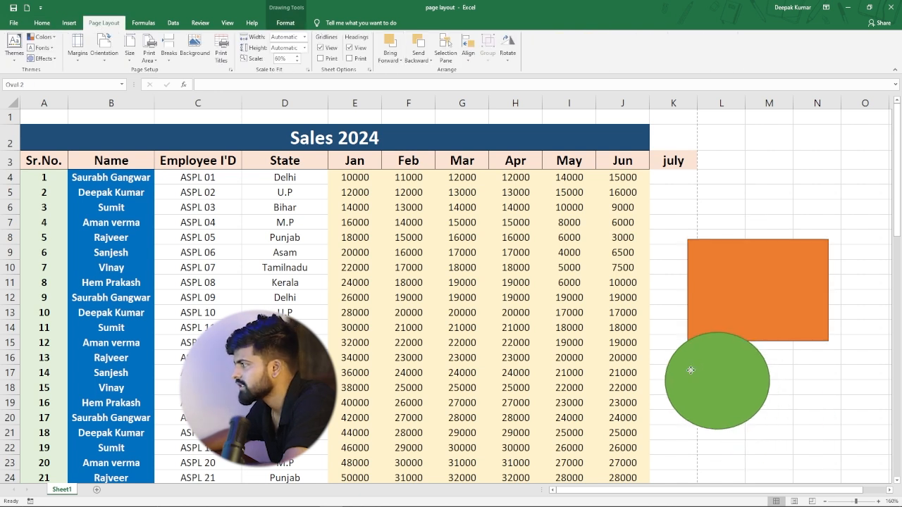
Draw a gold isosceles triangle about 3.09 cm wide and 3.42 cm high and place it over the rectangle's upper-right corner.
left_click(69, 22)
left_click(159, 61)
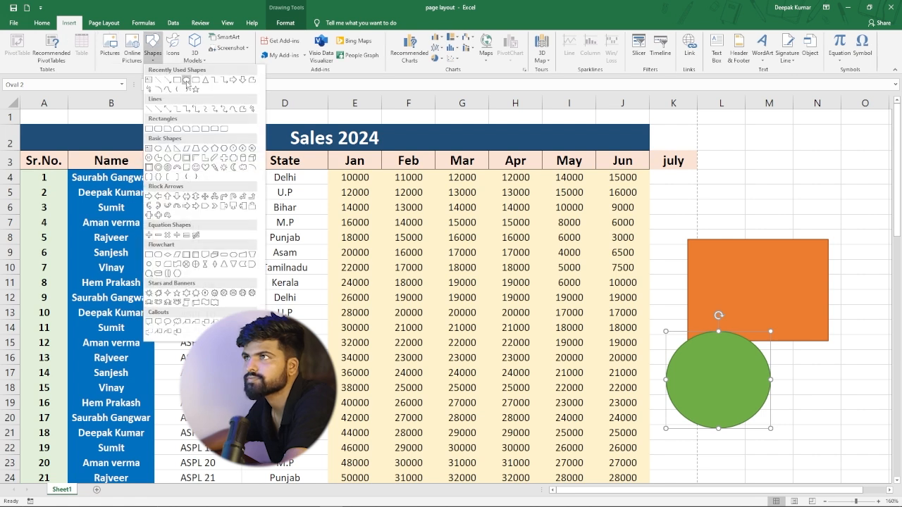
left_click(207, 83)
left_click_drag(477, 217, 564, 313)
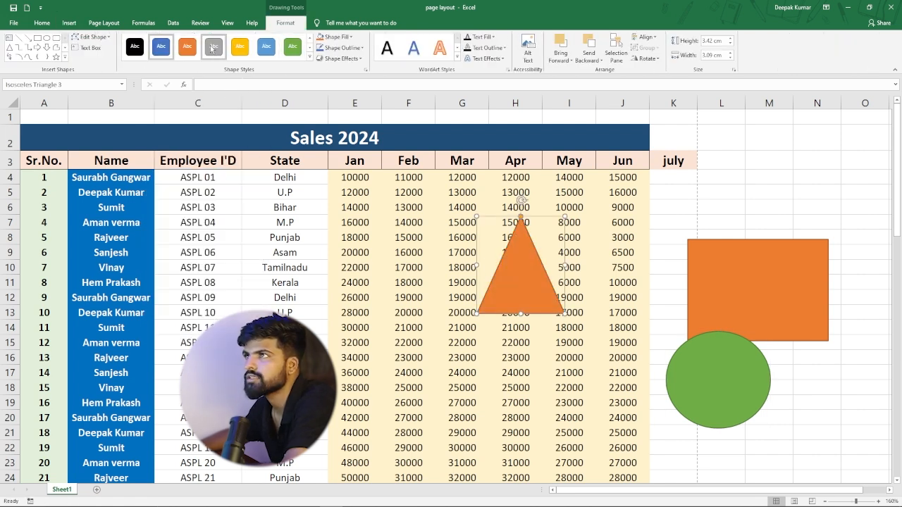
left_click(240, 46)
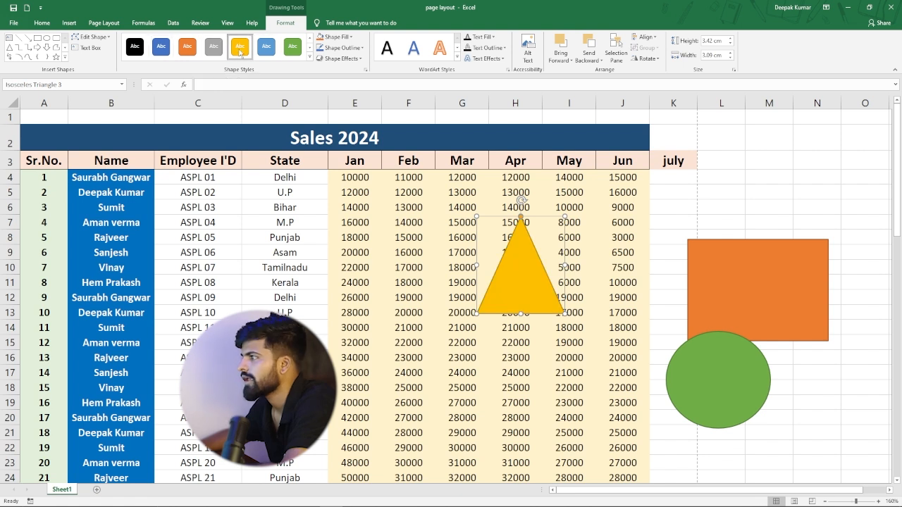
left_click_drag(508, 279, 787, 219)
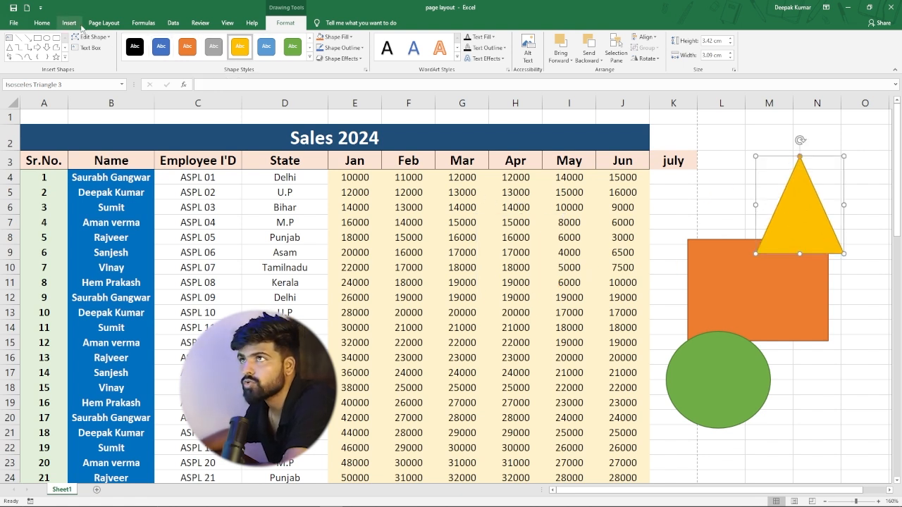
Stack the green circle and the gold triangle on top of the orange rectangle, roughly centred.
left_click(105, 23)
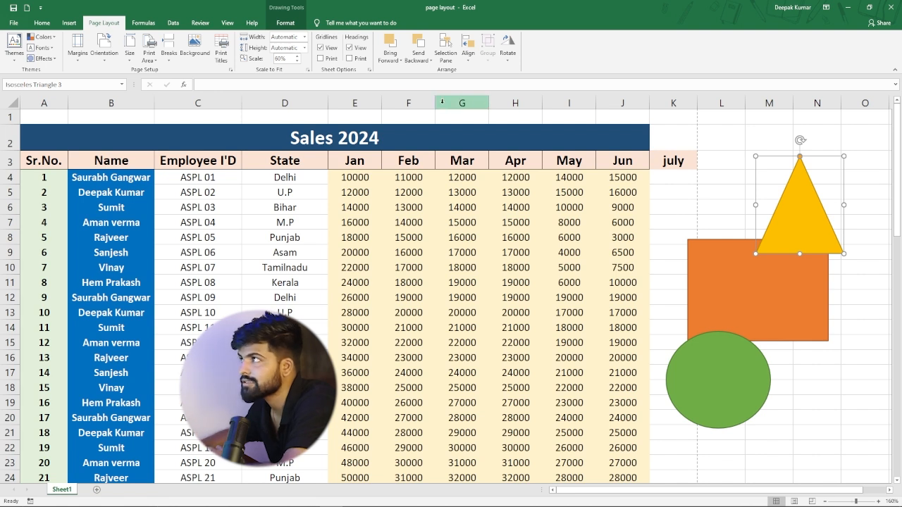
left_click_drag(714, 366, 756, 289)
left_click_drag(793, 213, 744, 288)
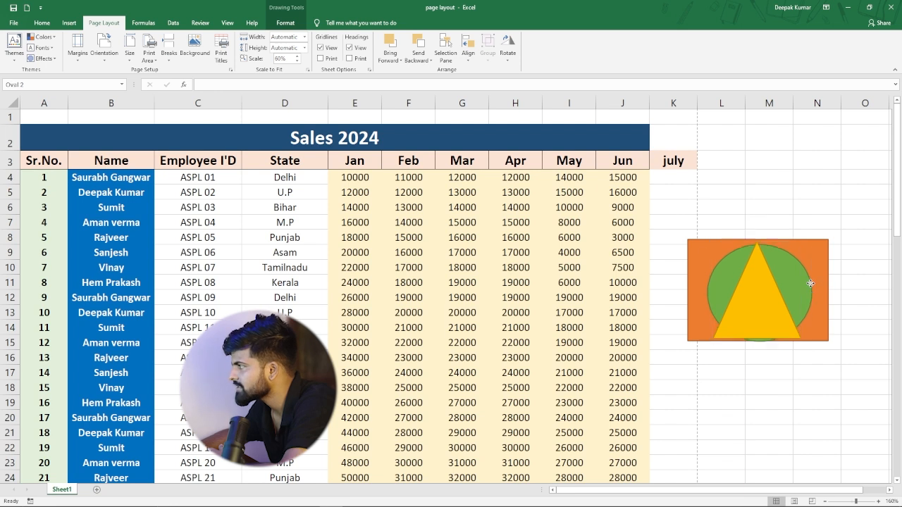
left_click_drag(757, 289, 760, 285)
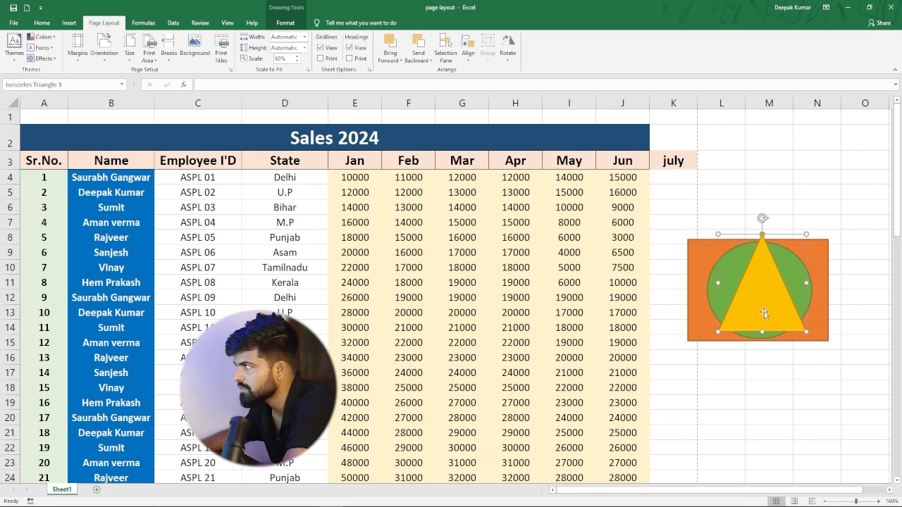
left_click_drag(764, 312, 764, 306)
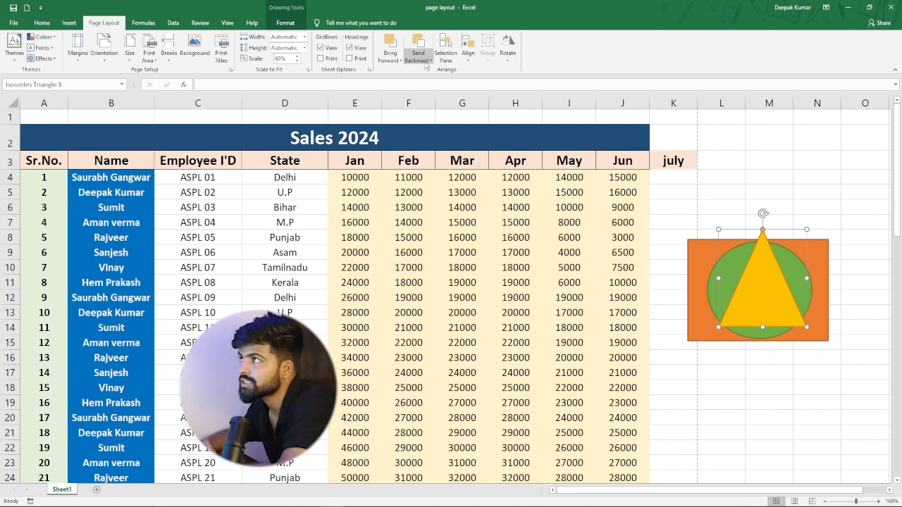
Send the gold triangle to the back and shift it up so its tip shows above the rectangle.
left_click(430, 61)
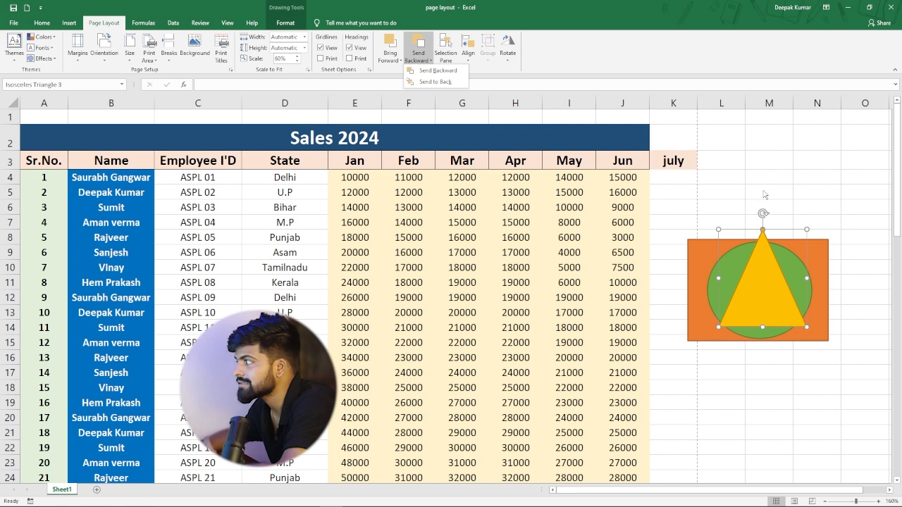
key("Escape")
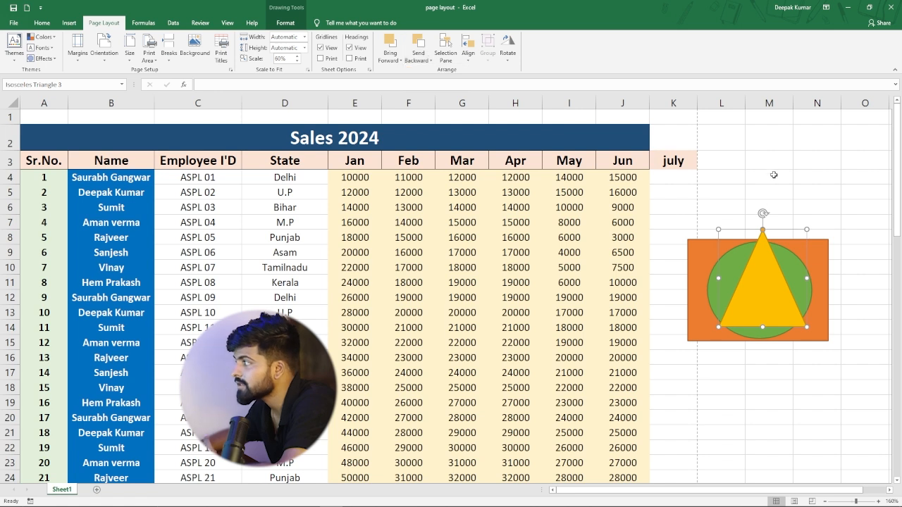
left_click(422, 59)
left_click(431, 81)
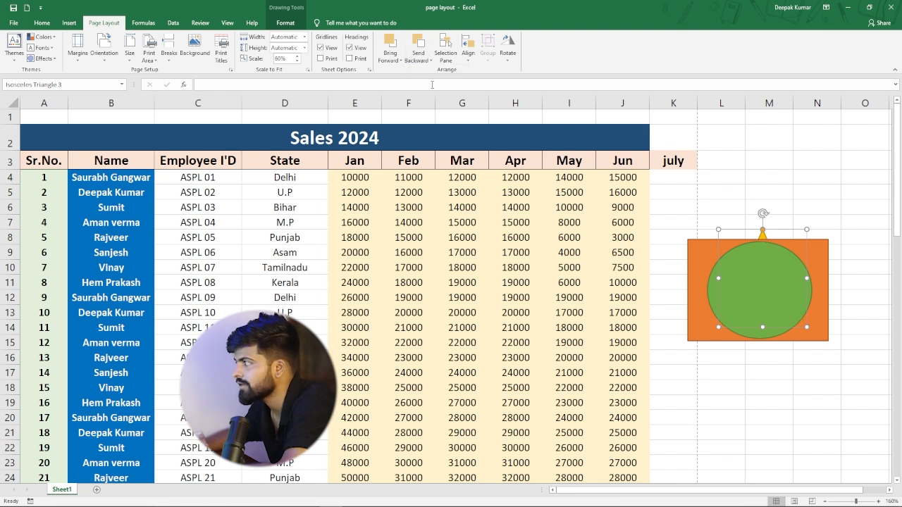
left_click(779, 175)
mouse_move(763, 236)
left_mouse_down()
mouse_move(762, 176)
mouse_move(751, 234)
mouse_move(759, 219)
left_mouse_up()
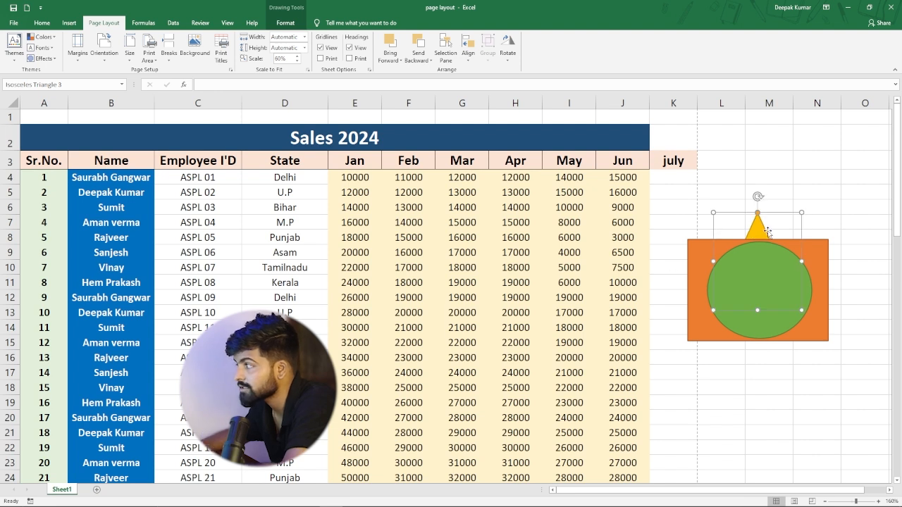
left_click(740, 180)
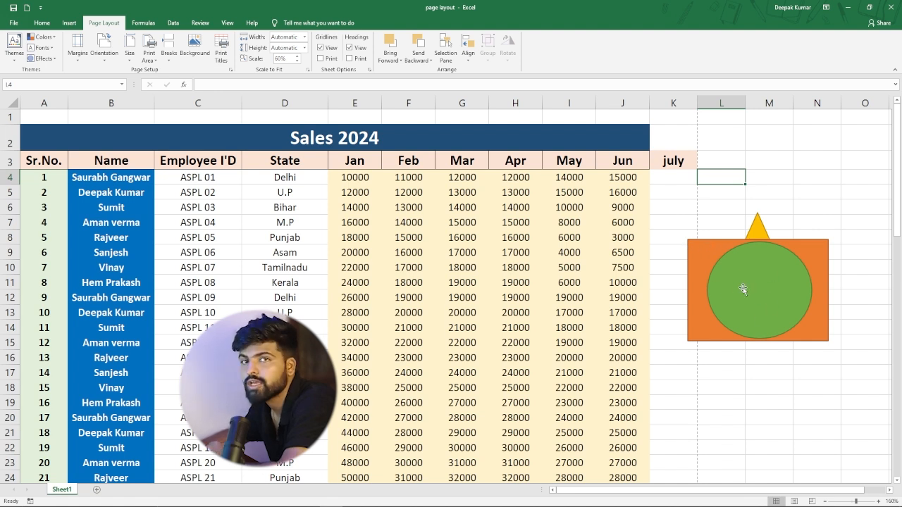
Bring the gold triangle forward one level and move it down onto the left part of the rectangle.
left_click(751, 234)
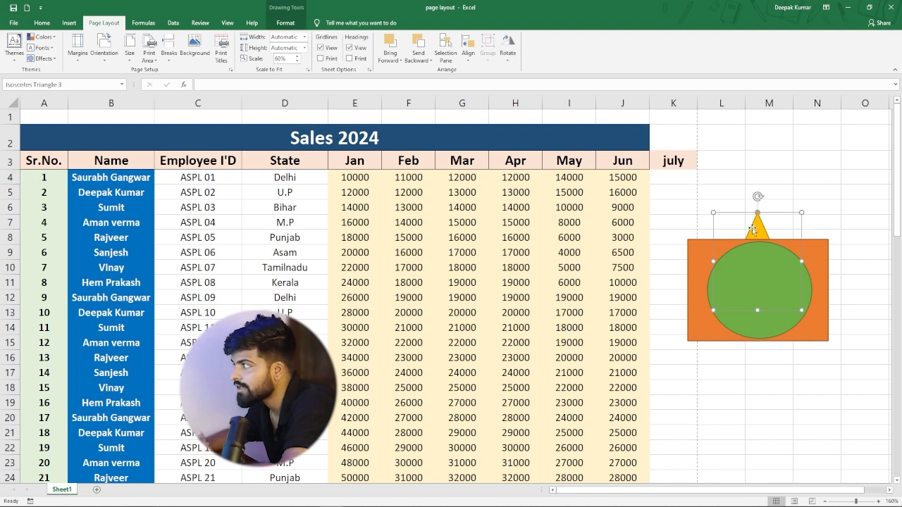
left_click(392, 59)
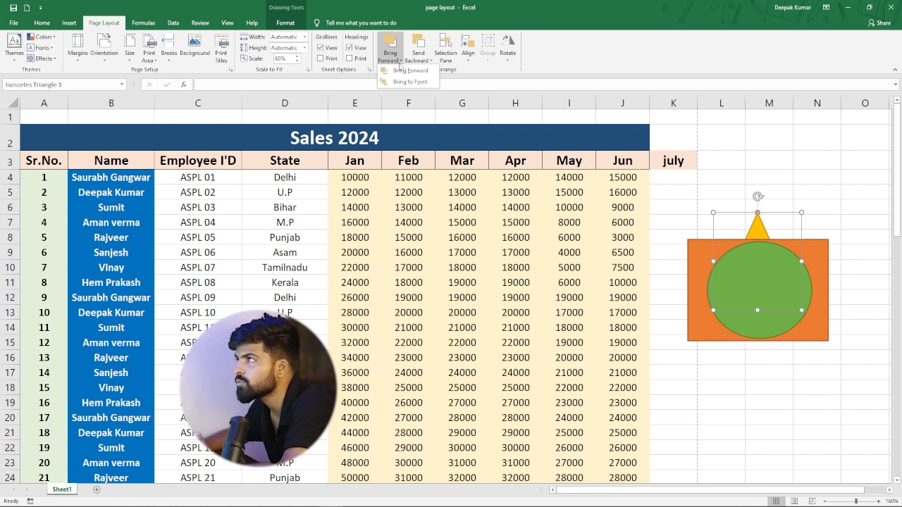
left_click(403, 73)
left_click_drag(707, 259, 724, 297)
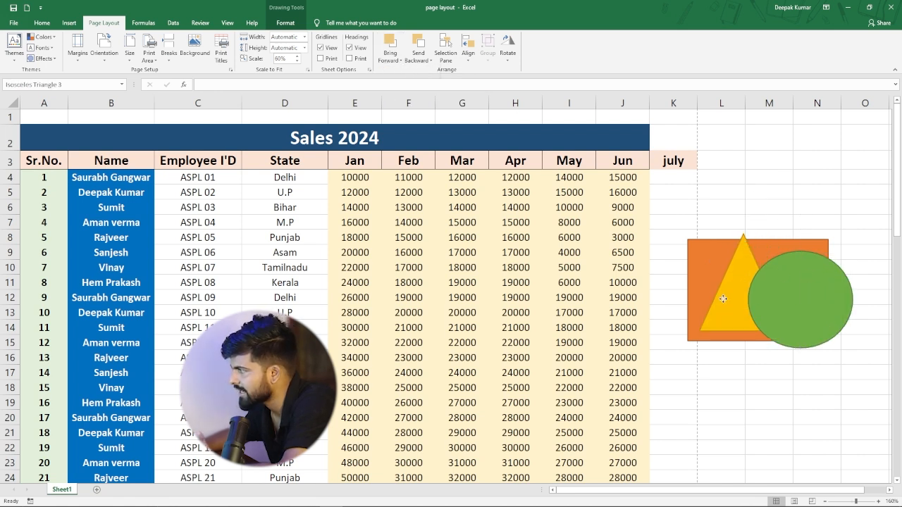
Move the green circle over the gold triangle and send the circle backward one level.
left_click_drag(781, 283, 761, 279)
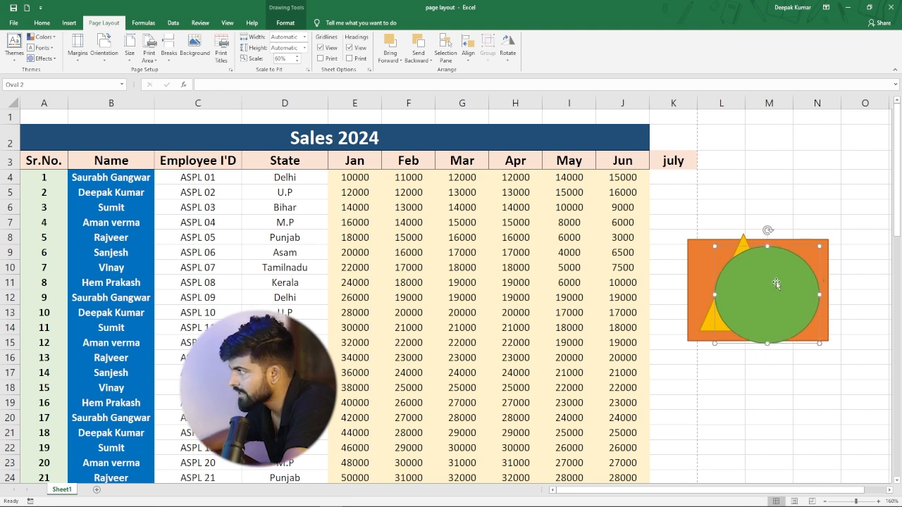
left_click(431, 62)
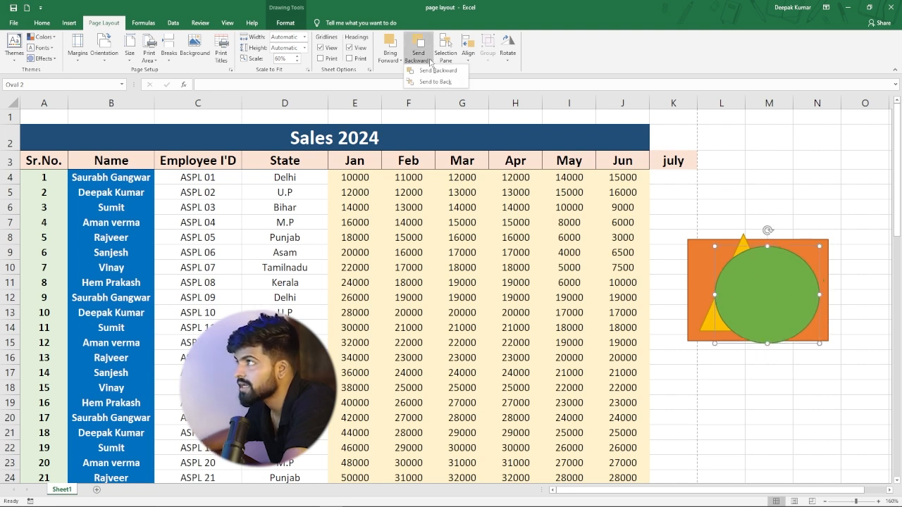
left_click(433, 78)
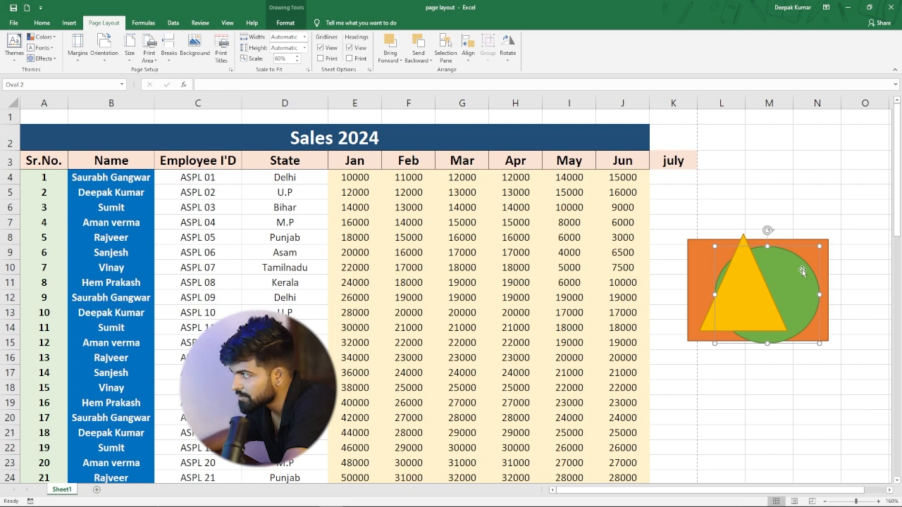
Shift the orange rectangle right, bring it forward one level, and move the triangle right and the circle left.
left_click(700, 257)
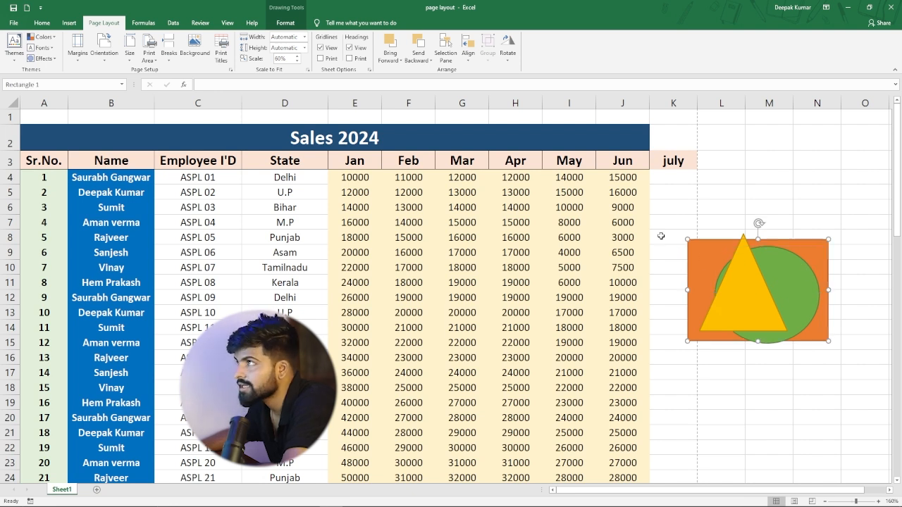
left_click(389, 58)
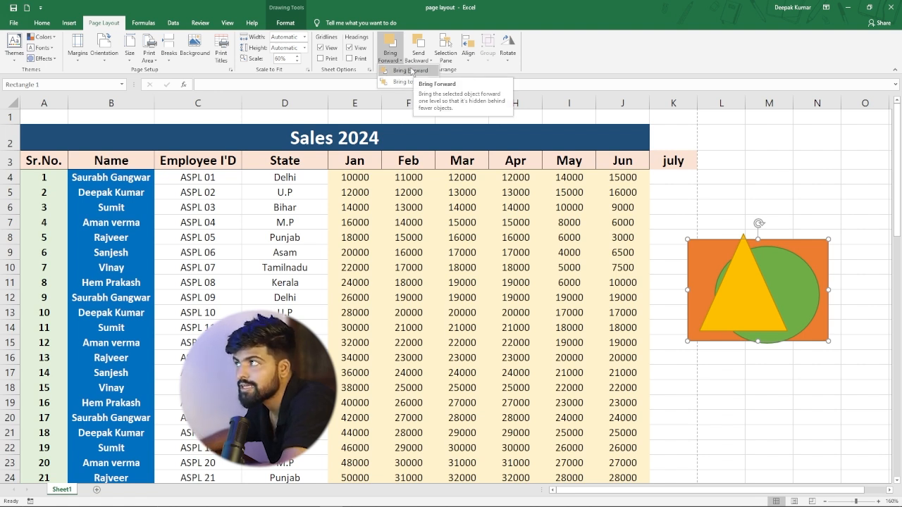
left_click(733, 189)
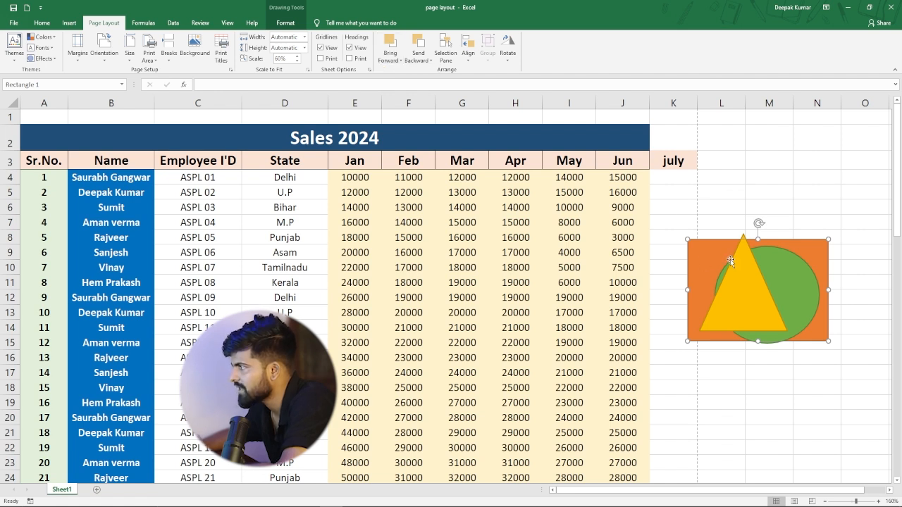
left_click_drag(696, 254, 742, 251)
left_click(393, 58)
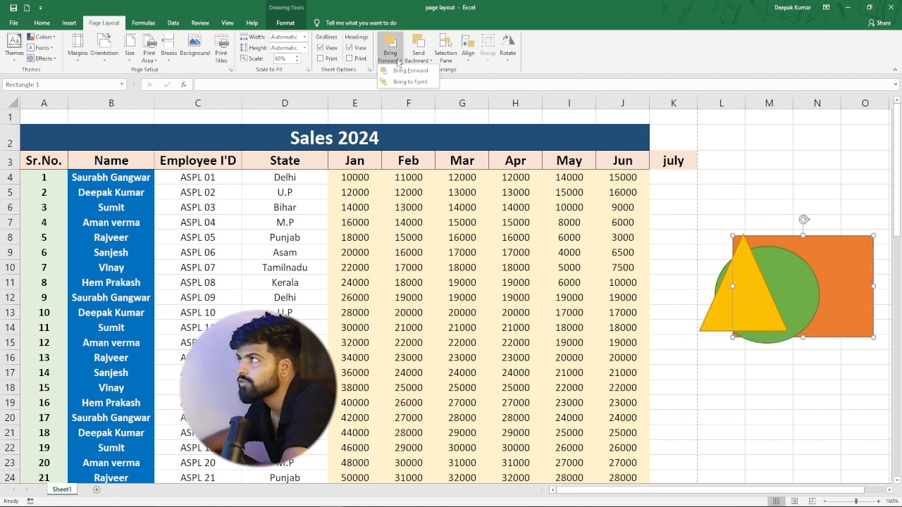
left_click(397, 71)
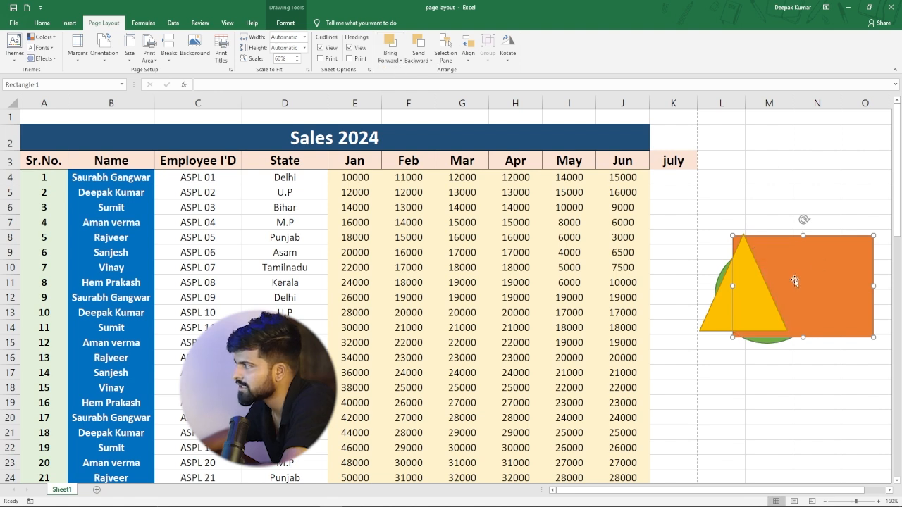
left_click_drag(754, 286, 795, 290)
left_click_drag(716, 291, 686, 286)
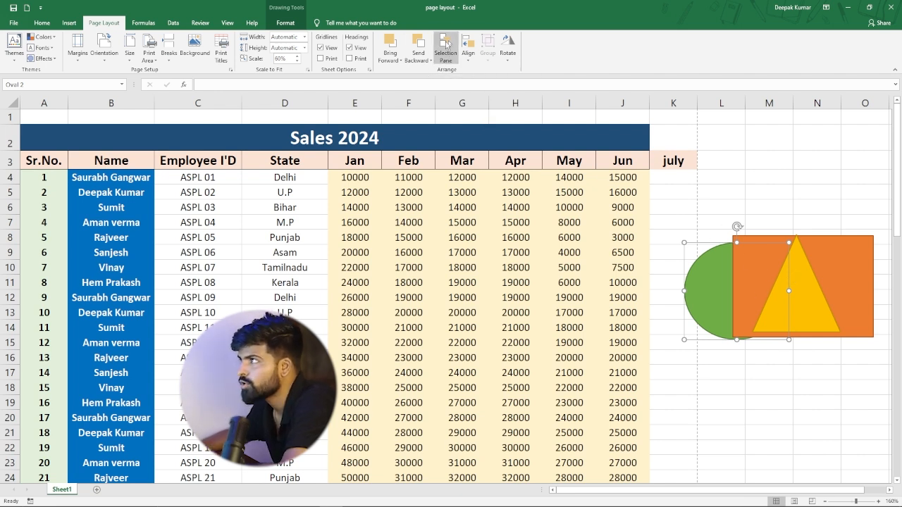
Check the list of shapes in the Selection pane, and move the rectangle, triangle and circle over the monthly sales columns.
left_click(446, 49)
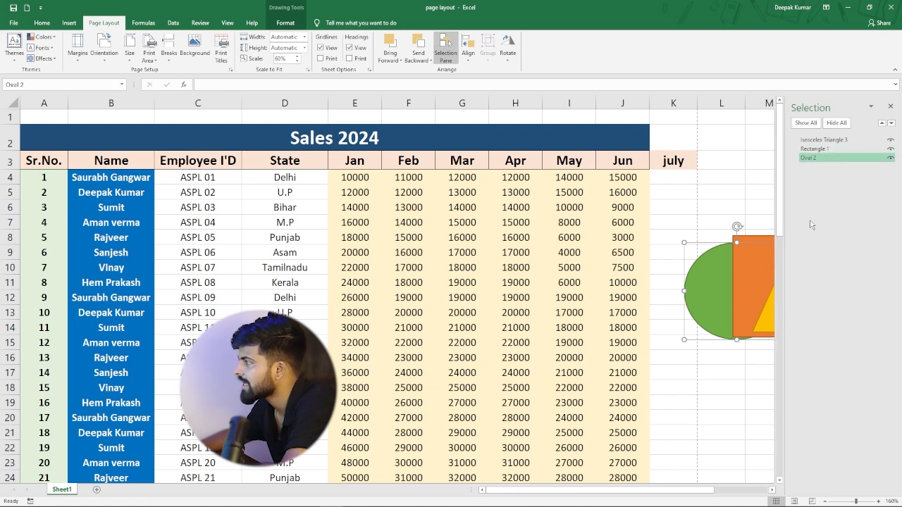
left_click(890, 106)
left_click_drag(794, 294, 553, 304)
left_click_drag(756, 291, 607, 312)
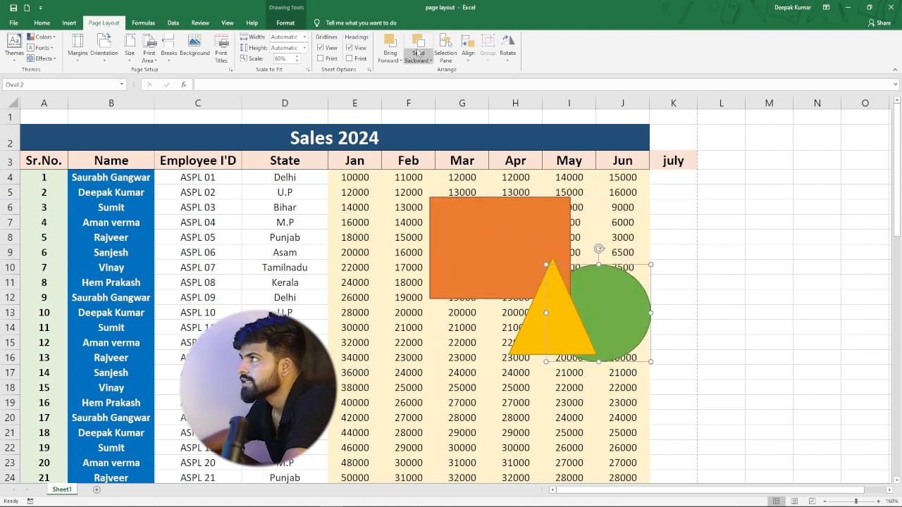
Hide the green circle through the Selection pane, show it again, and close the pane.
left_click(446, 52)
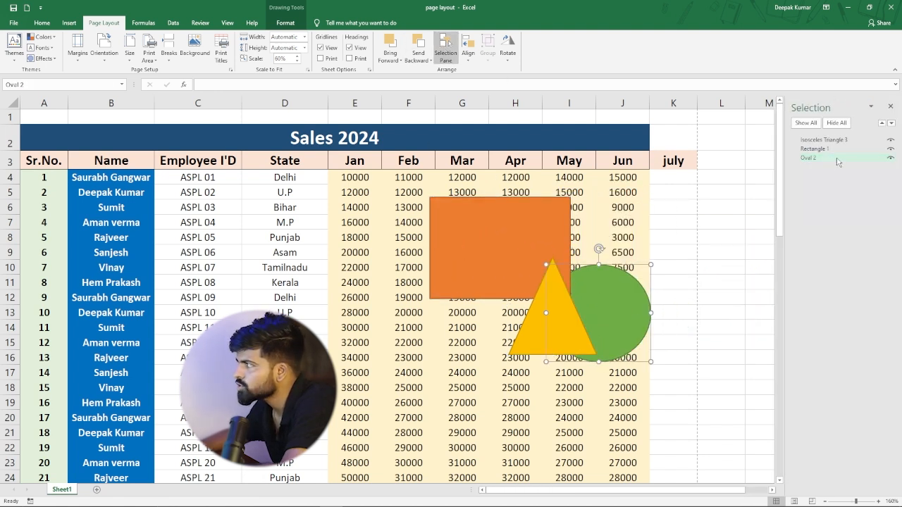
left_click(891, 158)
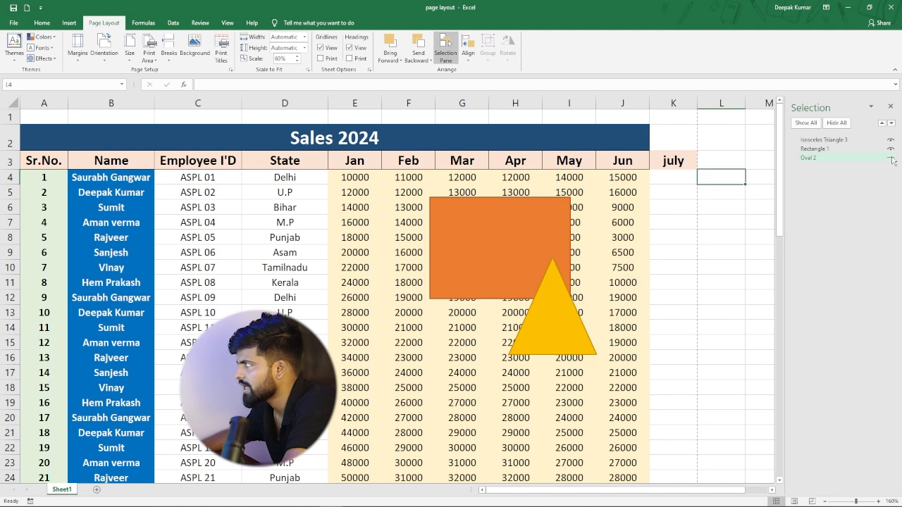
left_click(891, 159)
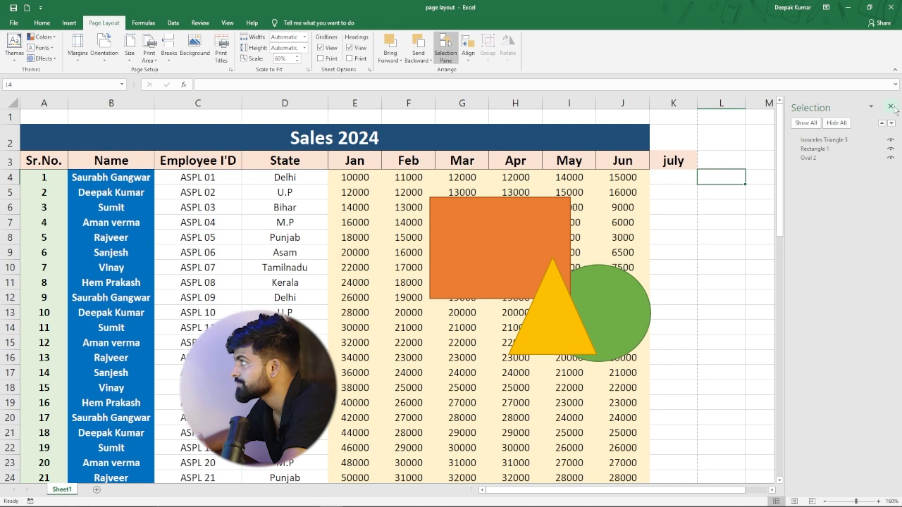
left_click(892, 107)
Move the orange rectangle and gold triangle together over the State to Feb columns and align them with Align Middle.
left_click(468, 48)
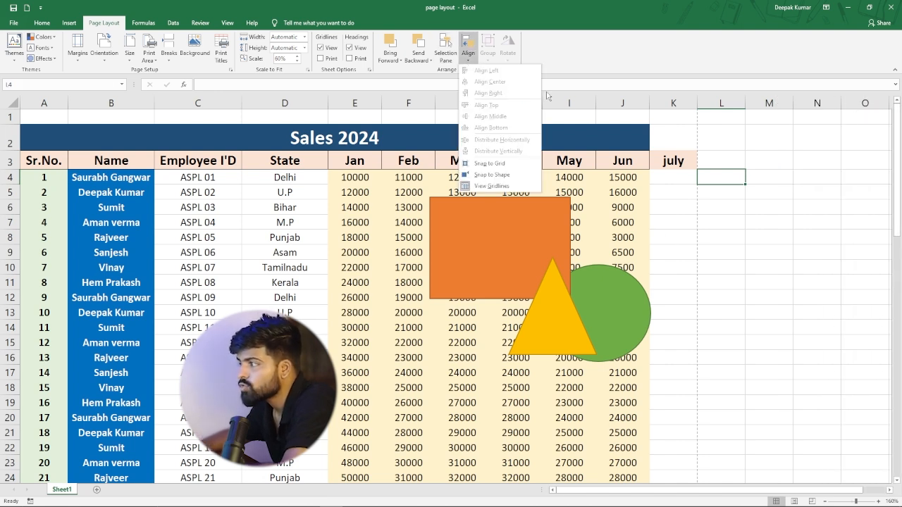
left_click(538, 230)
left_click(502, 234)
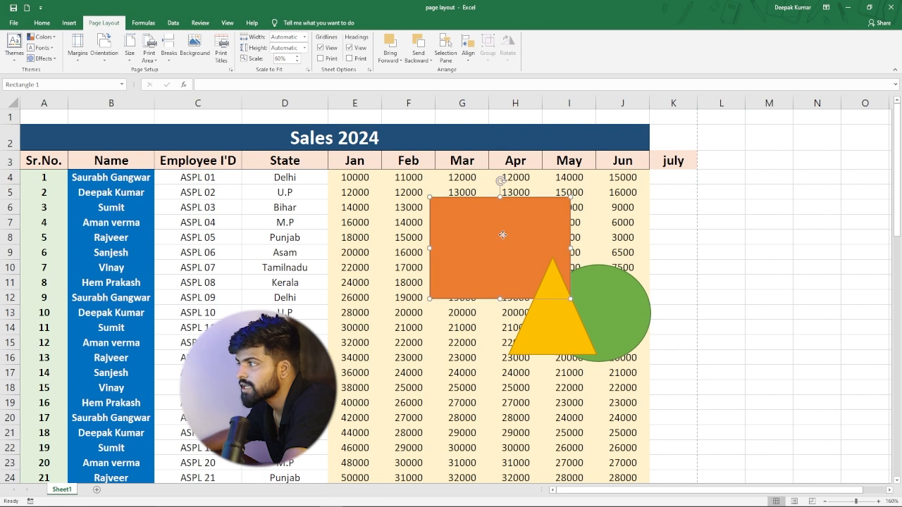
left_click(541, 336, "shift")
left_click_drag(539, 333, 364, 337)
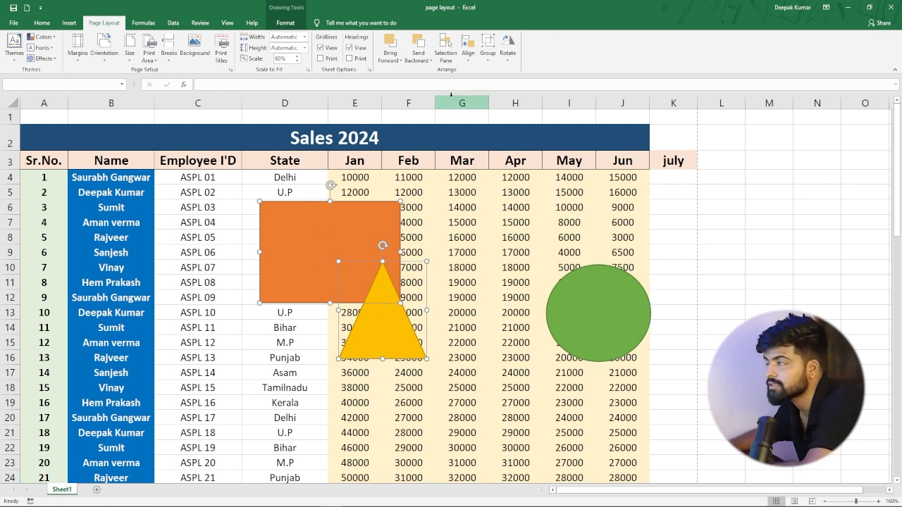
left_click(468, 56)
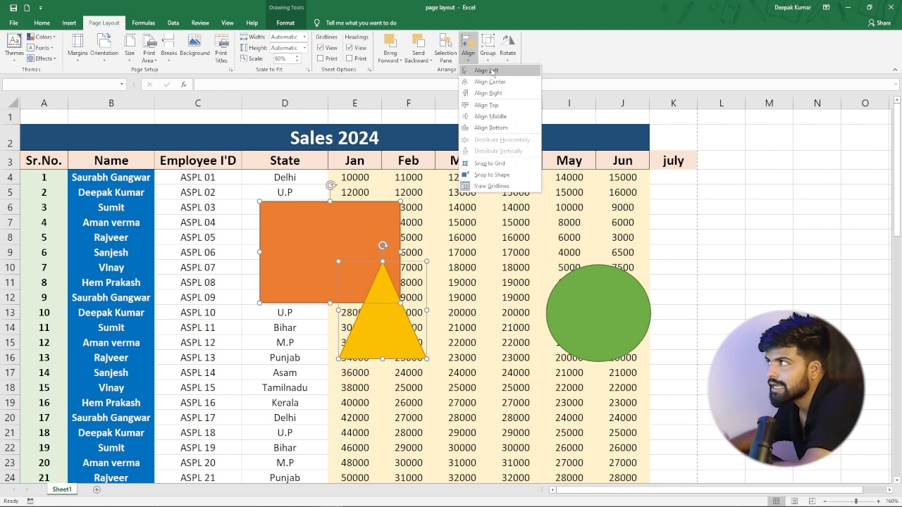
left_click(489, 117)
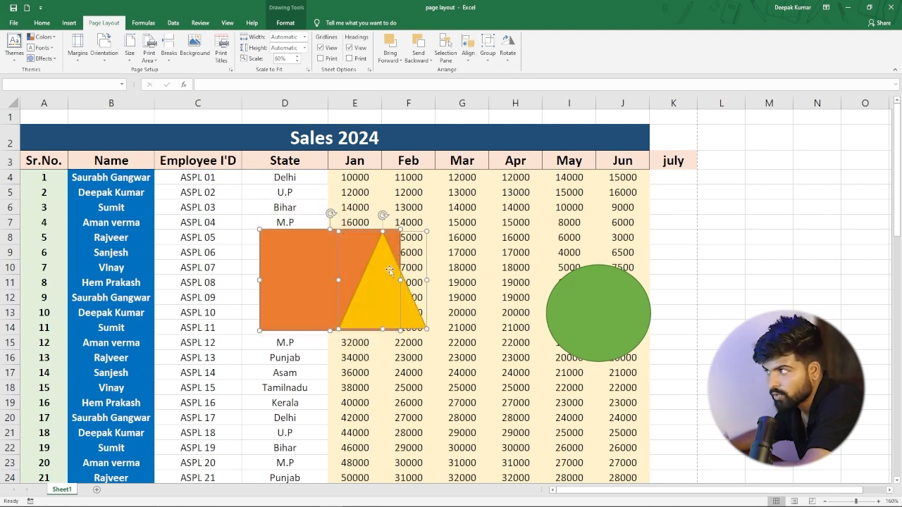
Align the rectangle and triangle with Align Center, followed by Align Left to match their left edges.
left_click(467, 50)
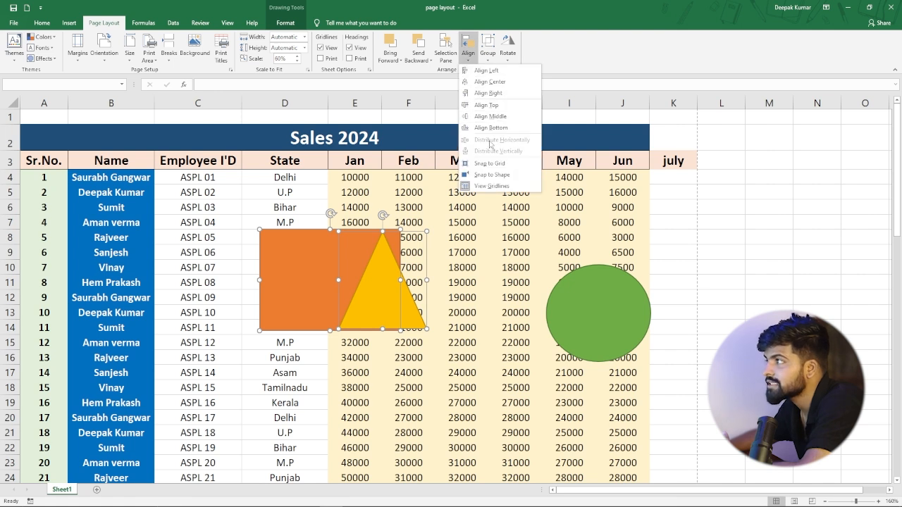
left_click(490, 81)
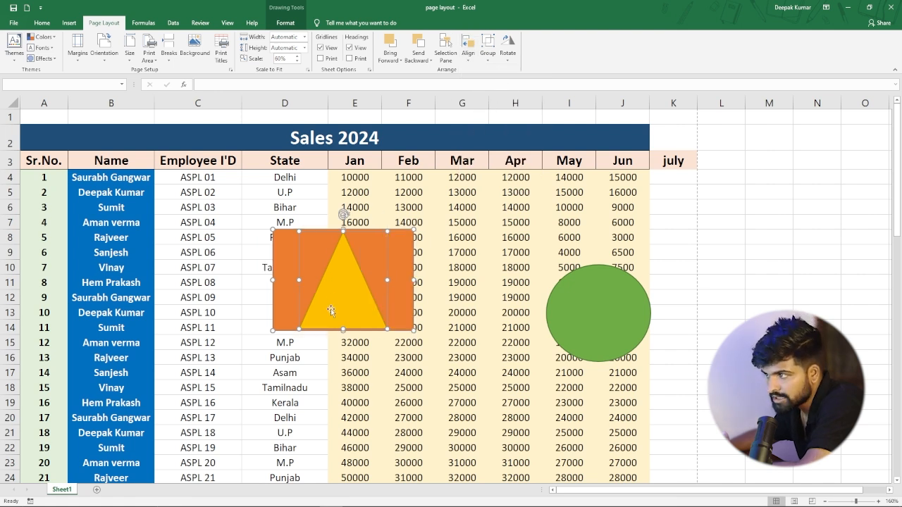
left_click(468, 51)
left_click(484, 71)
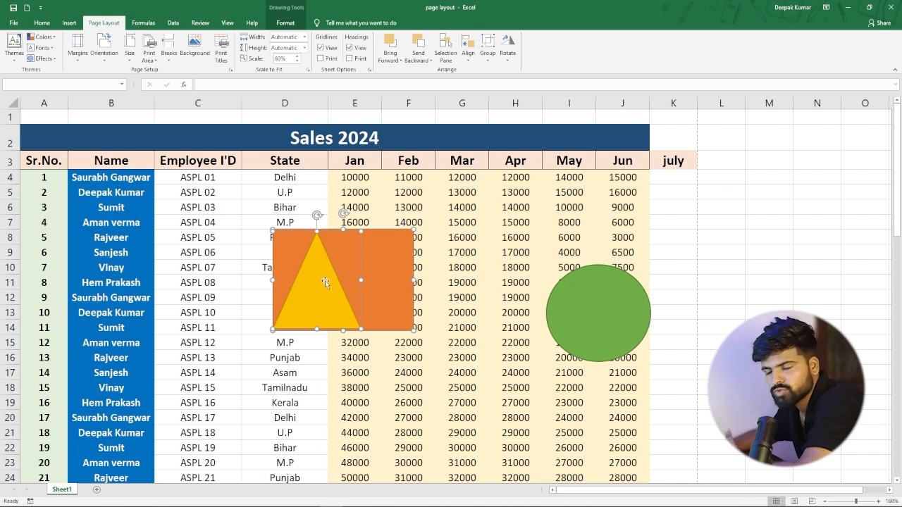
left_click(469, 48)
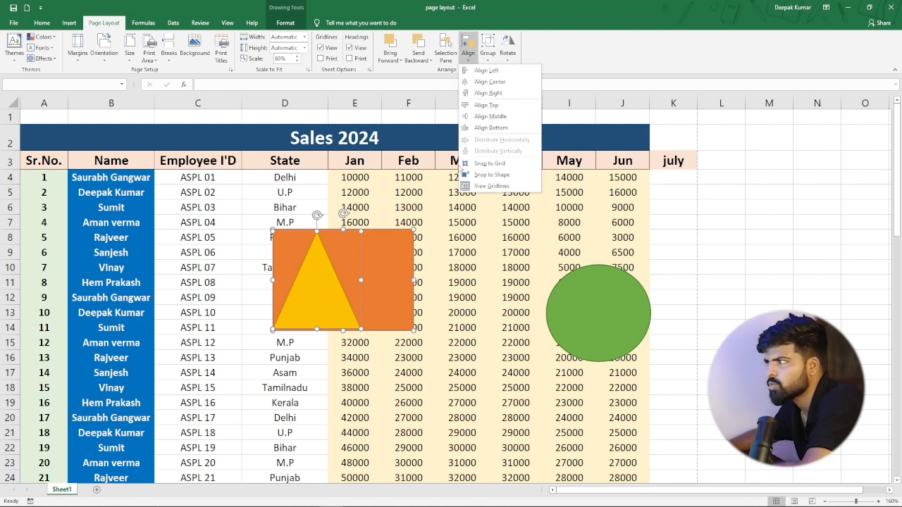
left_click(447, 257)
Separate the rectangle and triangle, placing both in the blank area beyond the july column with the triangle below the rectangle.
left_click(490, 63)
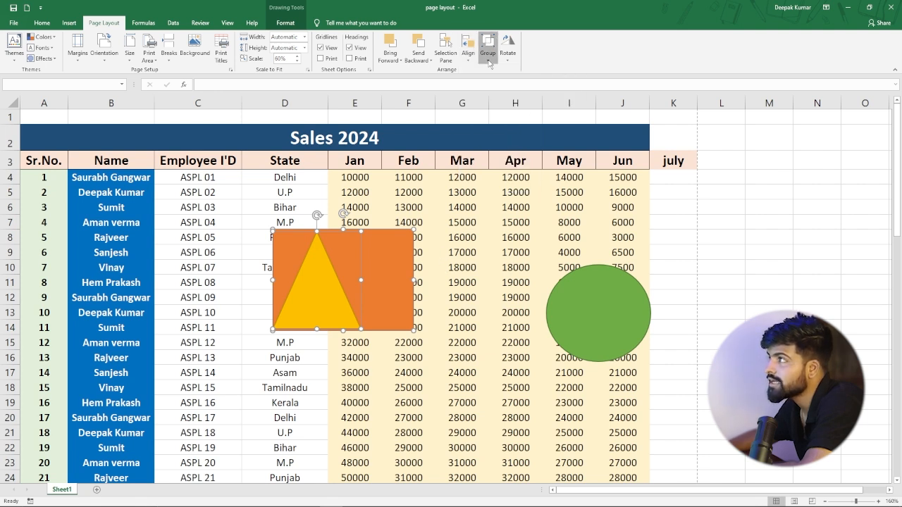
left_click(466, 186)
left_click_drag(298, 286, 480, 251)
left_click_drag(552, 243, 766, 234)
left_click_drag(500, 268, 770, 376)
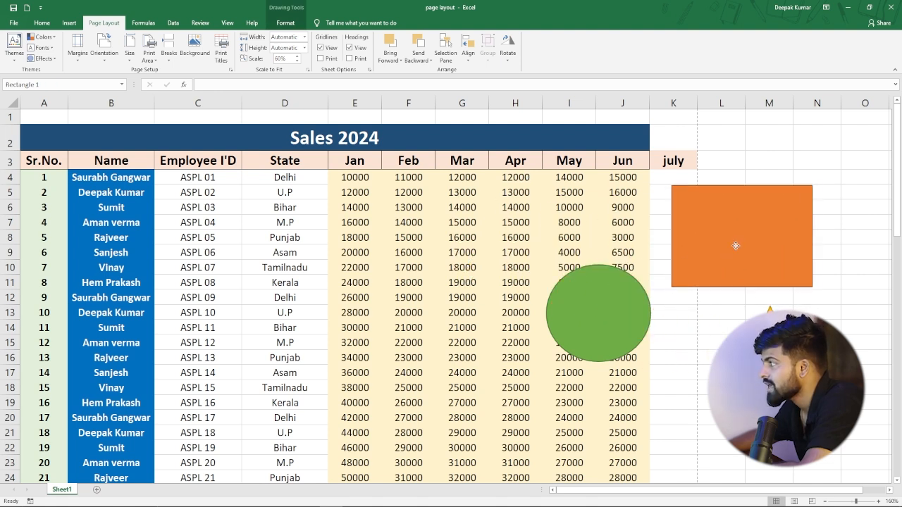
left_click_drag(731, 250, 740, 241)
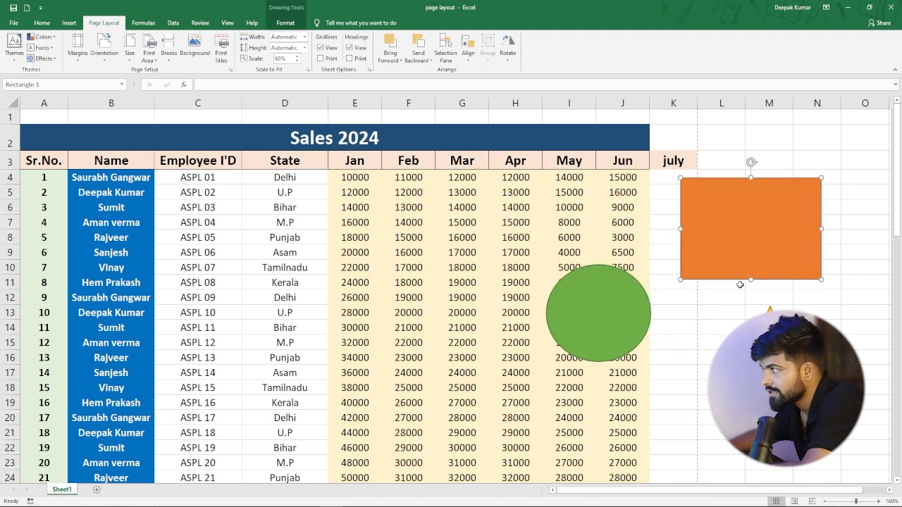
Group the green circle with the orange rectangle and move the group over the Employee I'D to Feb columns.
left_click(576, 315)
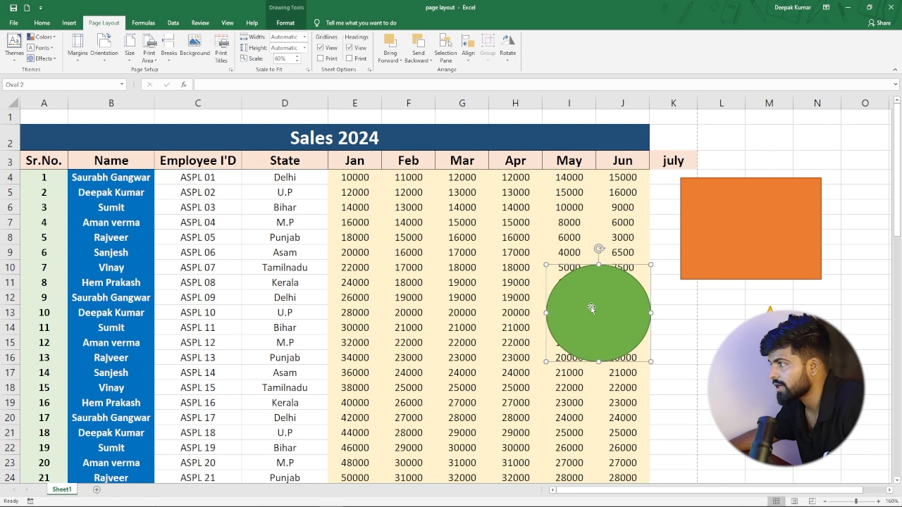
left_click(724, 261, "ctrl")
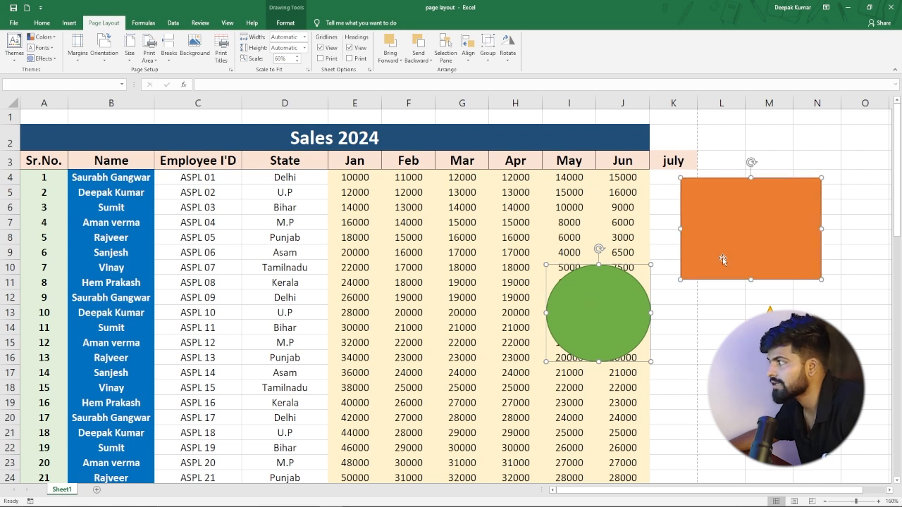
left_click(488, 55)
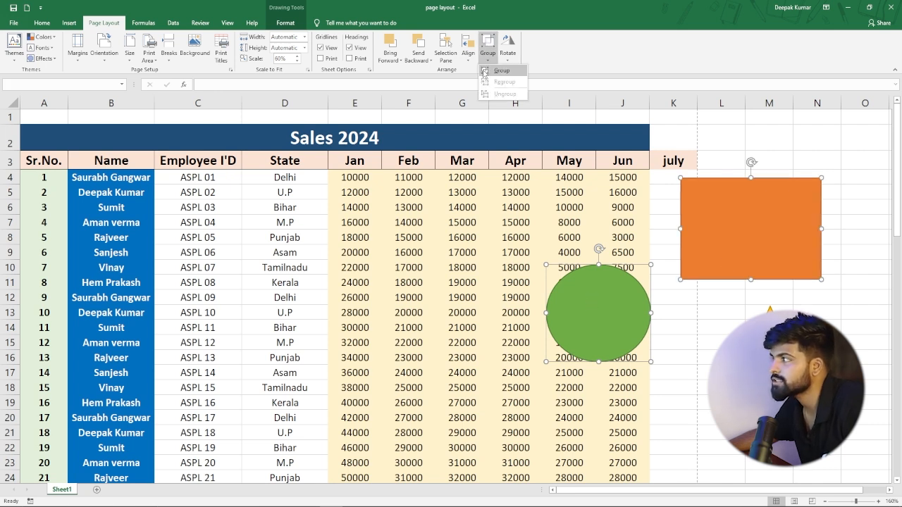
left_click(485, 71)
left_click_drag(737, 238, 327, 229)
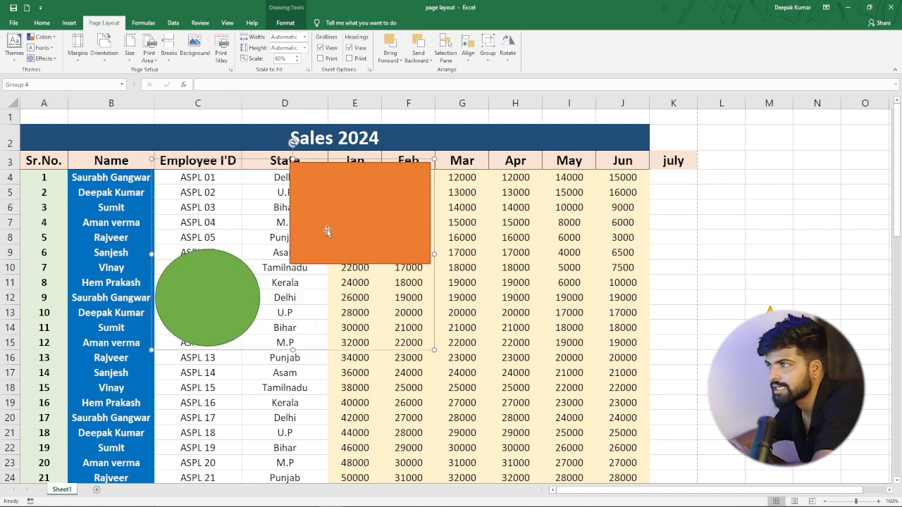
Ungroup the orange rectangle and green circle.
left_click(353, 225)
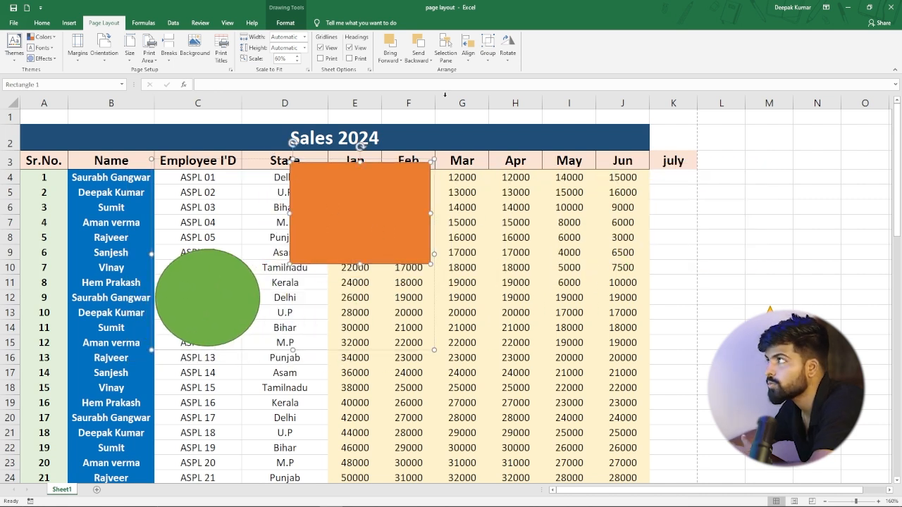
left_click(487, 55)
left_click(504, 94)
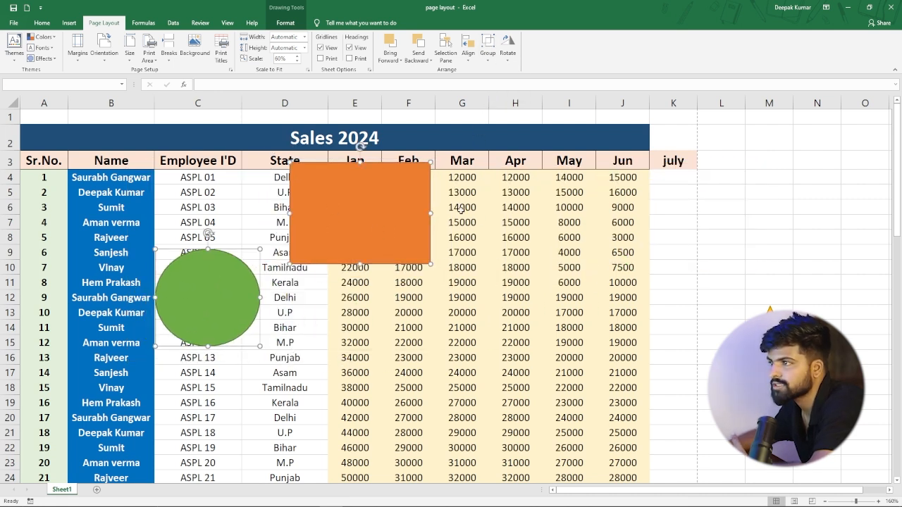
Regroup the rectangle and circle, and ungroup them again.
left_click(487, 55)
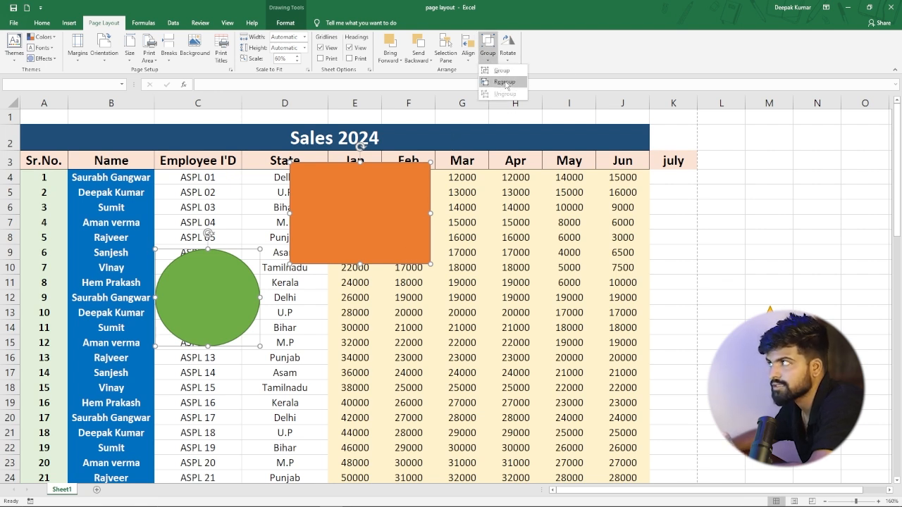
left_click(504, 83)
left_click(489, 59)
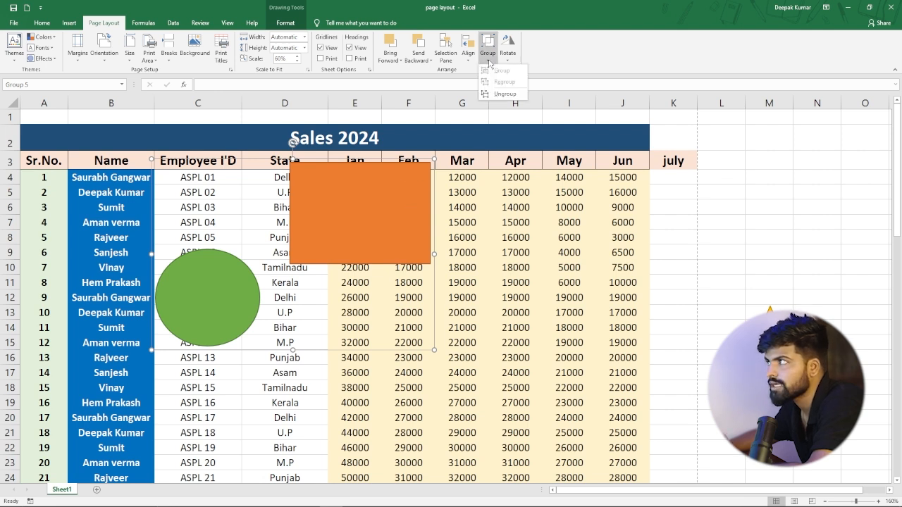
left_click(501, 95)
left_click(480, 248)
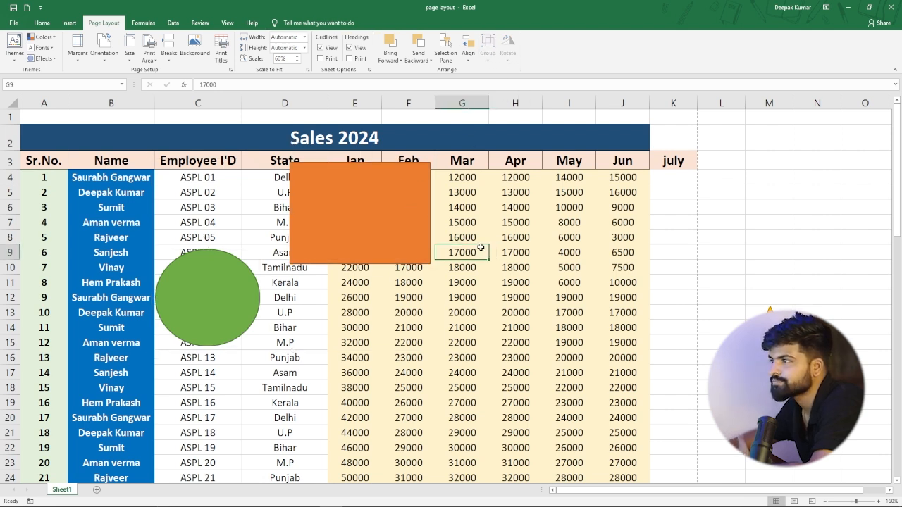
Make the gold triangle taller and wider and place it beside the table over about columns L to N, rows 5 to 13.
left_click(393, 205)
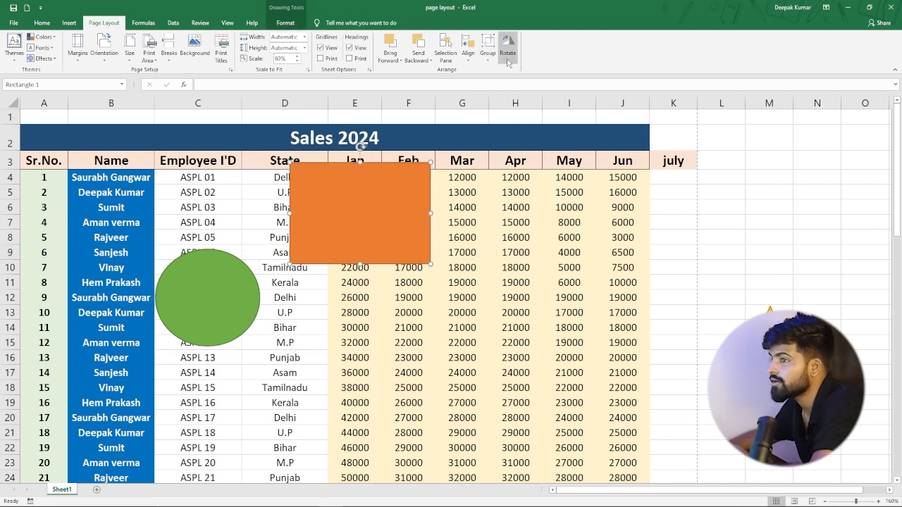
left_click_drag(757, 368, 747, 271)
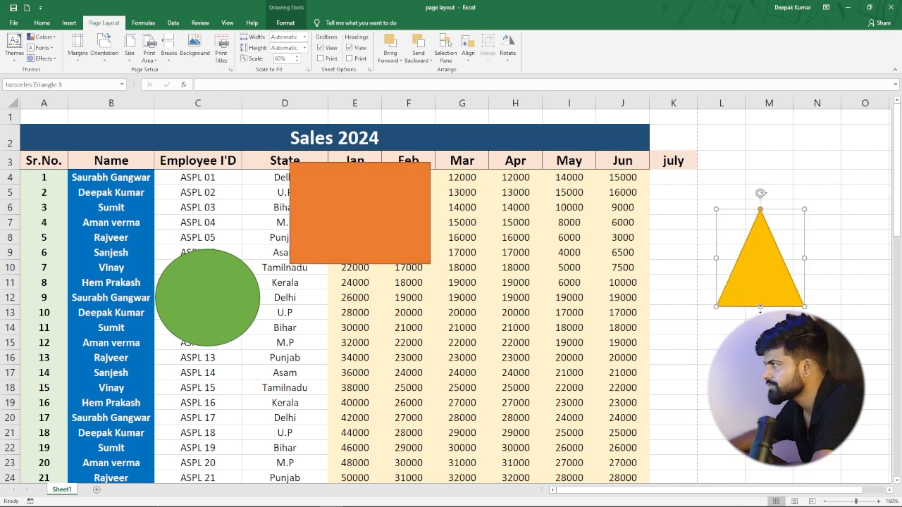
left_click_drag(759, 306, 760, 338)
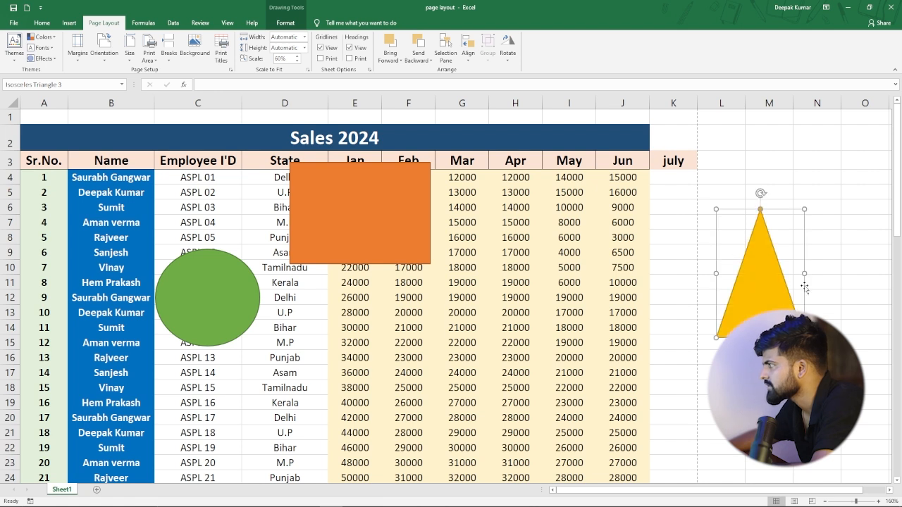
left_click_drag(804, 274, 874, 268)
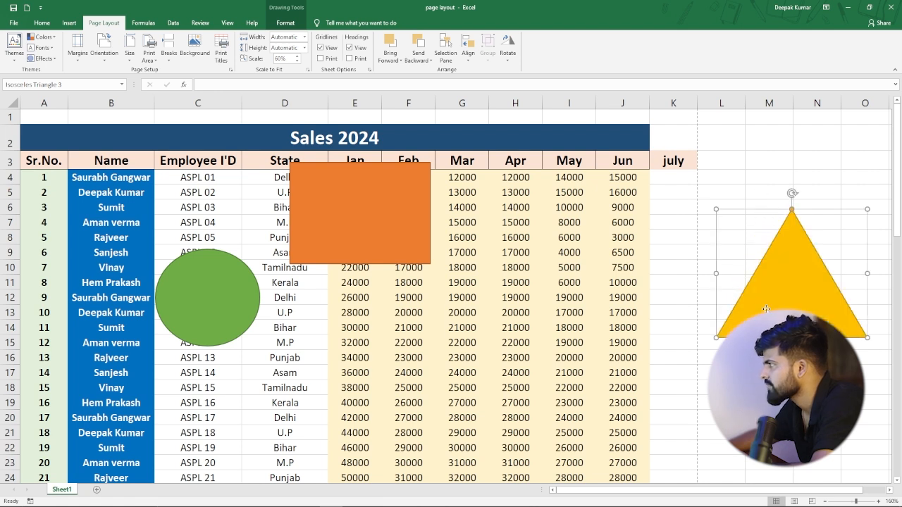
left_click_drag(775, 301, 739, 288)
left_click(507, 47)
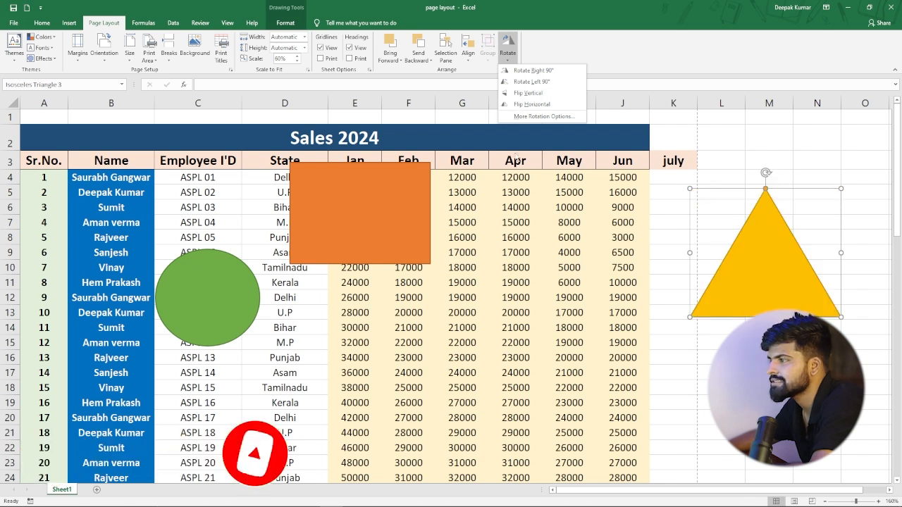
left_click(523, 245)
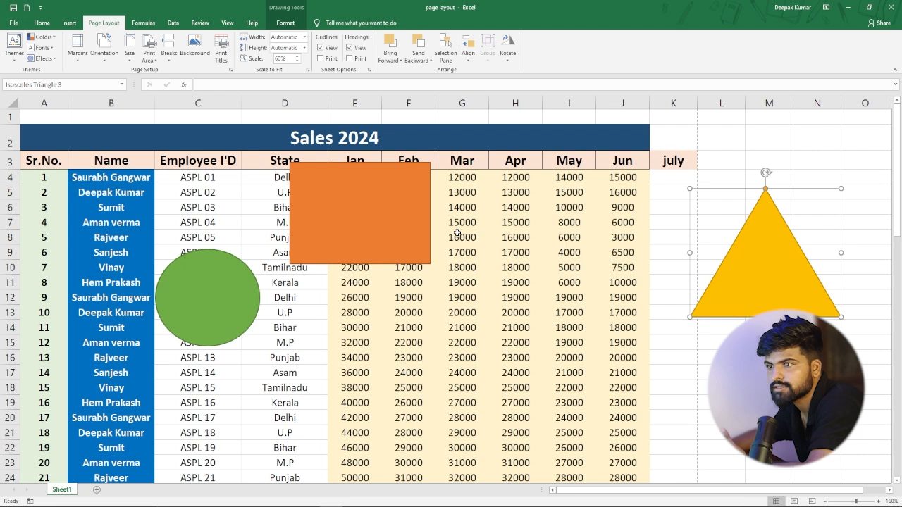
left_click(173, 22)
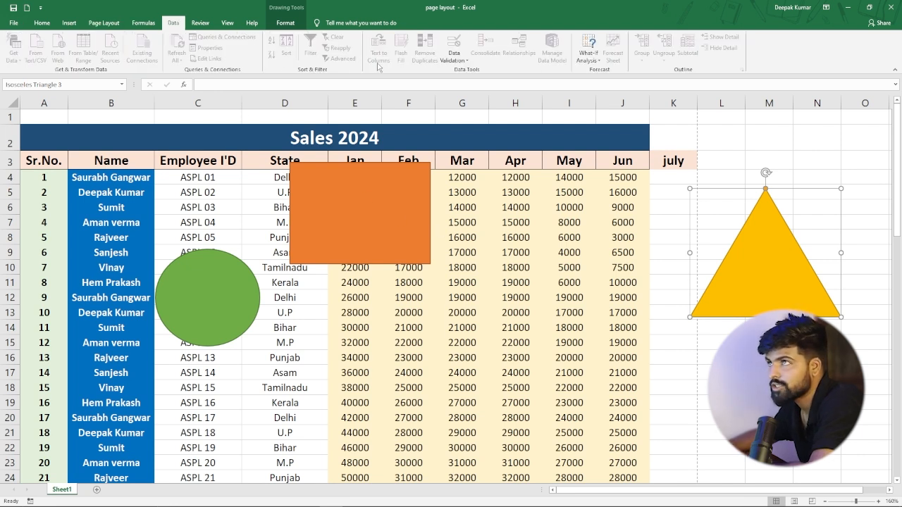
left_click(156, 25)
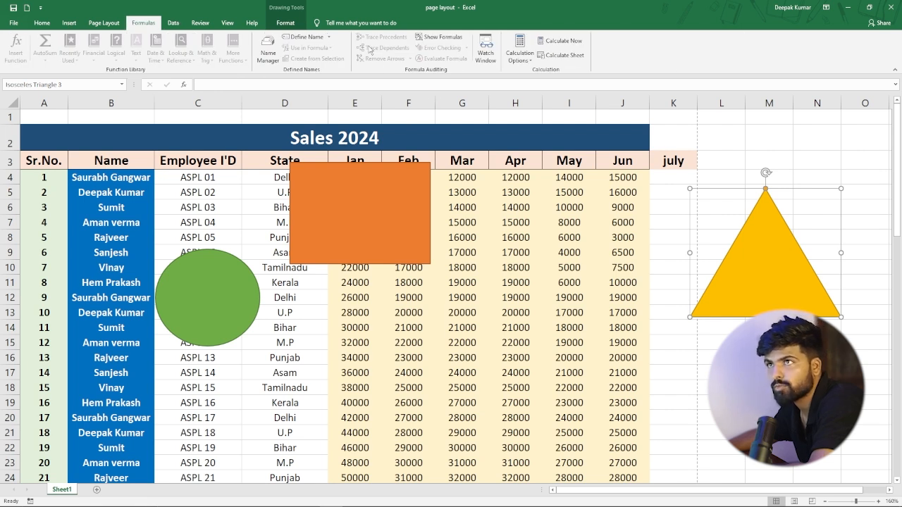